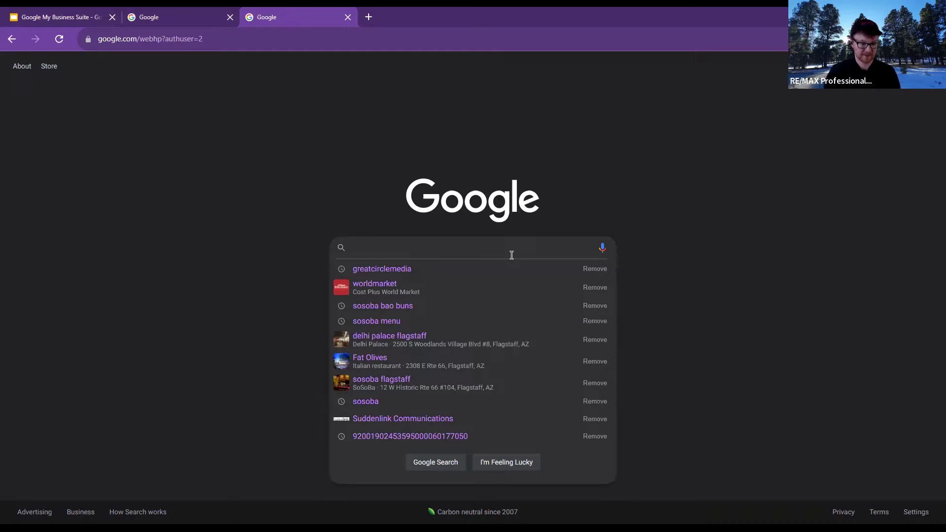
Enter the query 'google business login' in Google Search and open the Google apps grid
{"action": "type", "text": "GOOGEL B"}
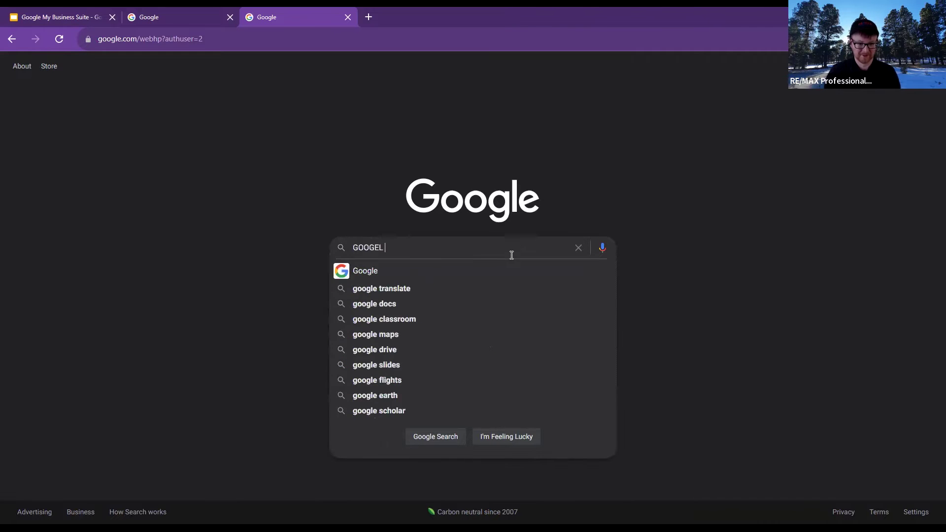
{"action": "key", "text": "BackSpace"}
{"action": "key", "text": "BackSpace"}
{"action": "key", "text": "BackSpace"}
{"action": "key", "text": "BackSpace"}
{"action": "key", "text": "BackSpace"}
{"action": "key", "text": "BackSpace"}
{"action": "key", "text": "BackSpace"}
{"action": "key", "text": "BackSpace"}
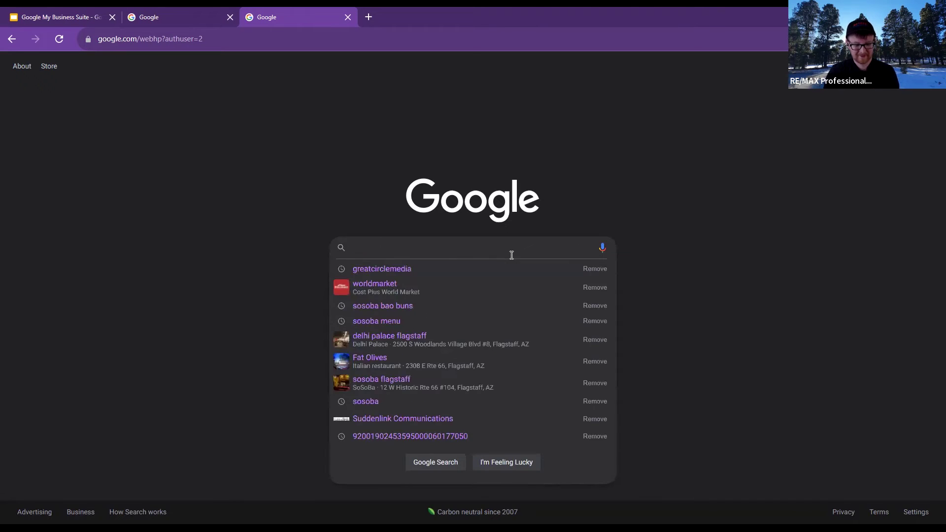
{"action": "type", "text": "googl"}
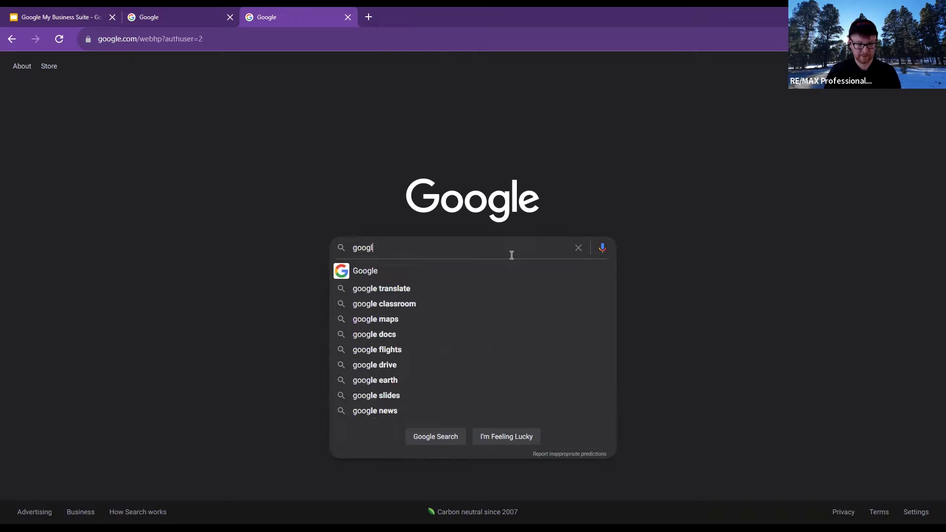
{"action": "type", "text": "e busi"}
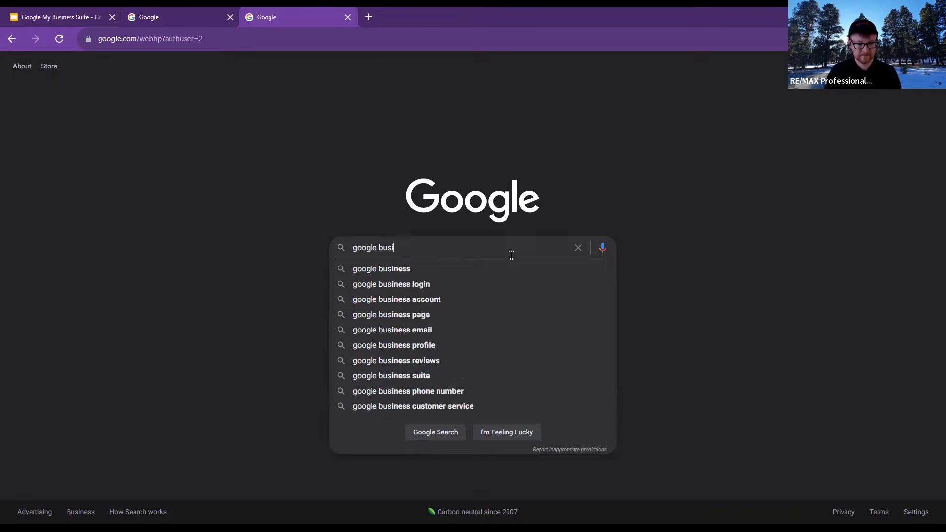
{"action": "type", "text": "ness login"}
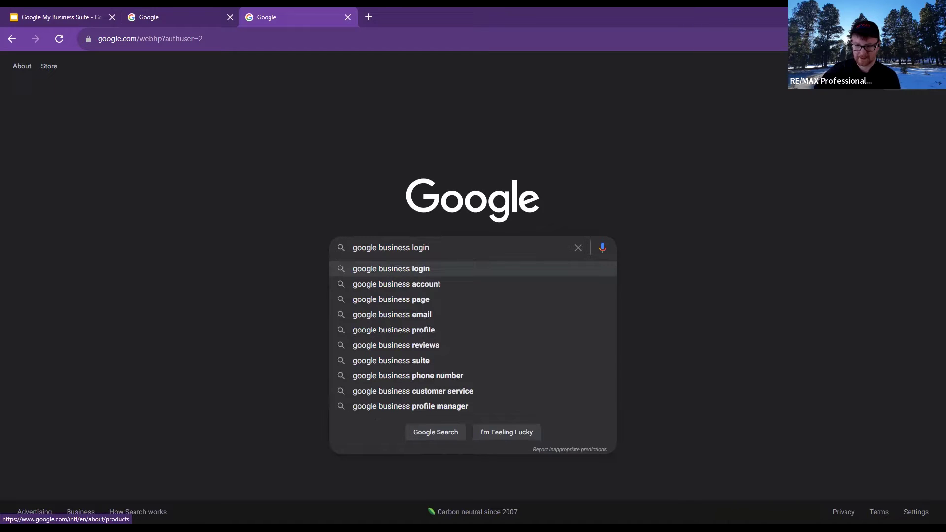
{"action": "left_click", "coordinate": [904, 66]}
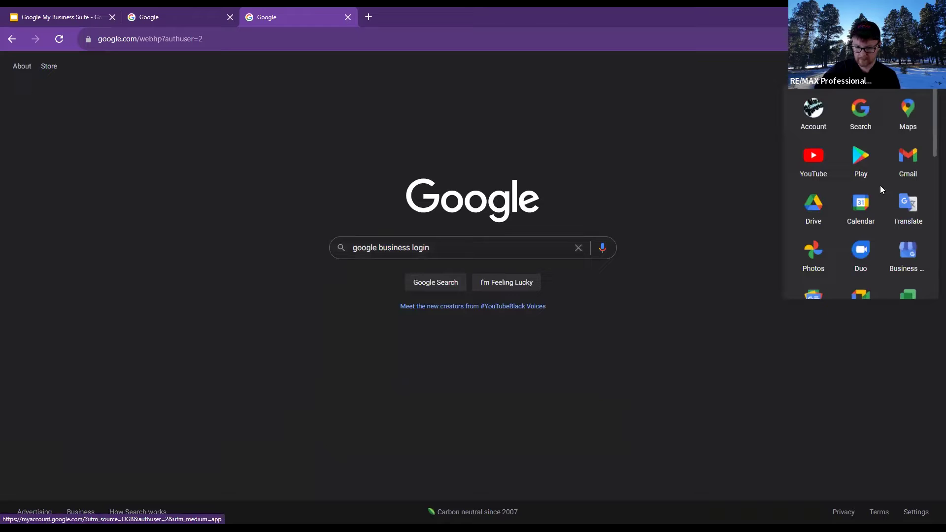
Pick the Business Profile tile in the apps panel to reach the free Business Profile page
{"action": "scroll", "coordinate": [886, 162], "scroll_direction": "down", "scroll_amount": 1}
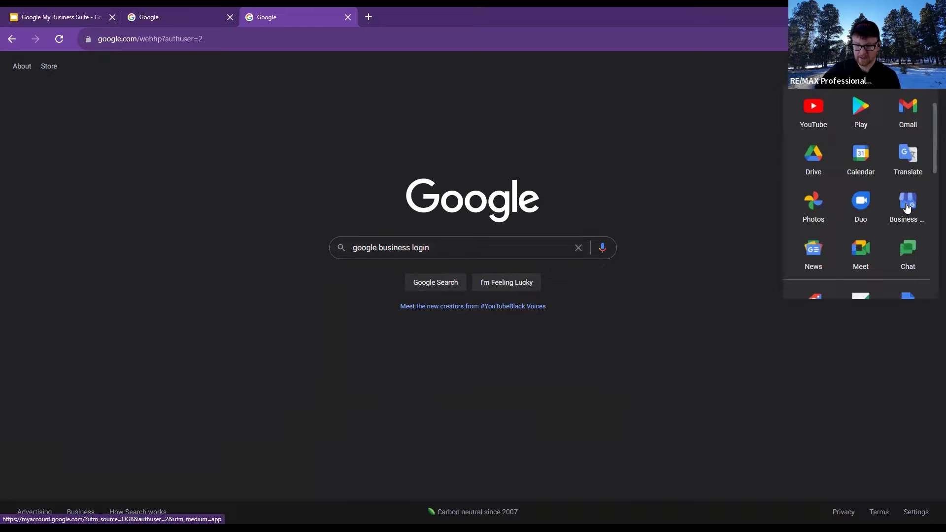
{"action": "scroll", "coordinate": [910, 214], "scroll_direction": "up", "scroll_amount": 1}
{"action": "scroll", "coordinate": [910, 216], "scroll_direction": "up", "scroll_amount": 1}
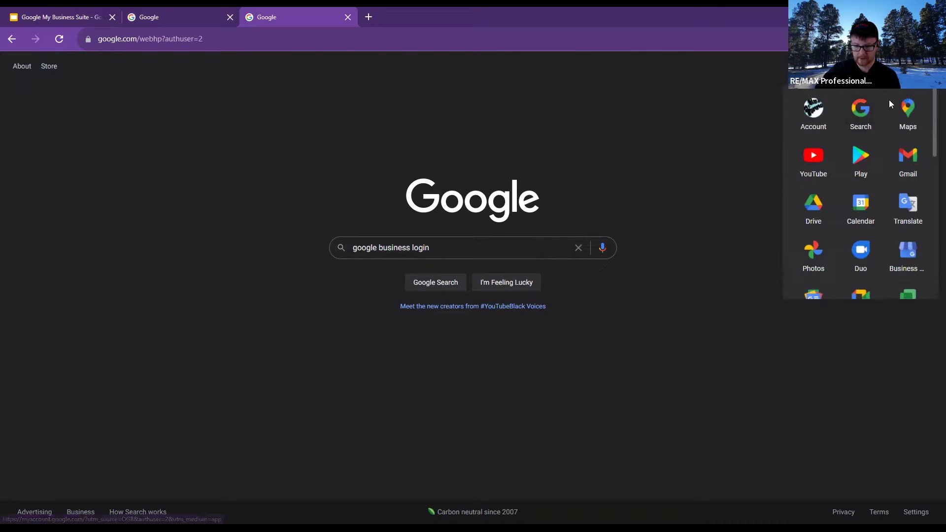
{"action": "left_click", "coordinate": [911, 264]}
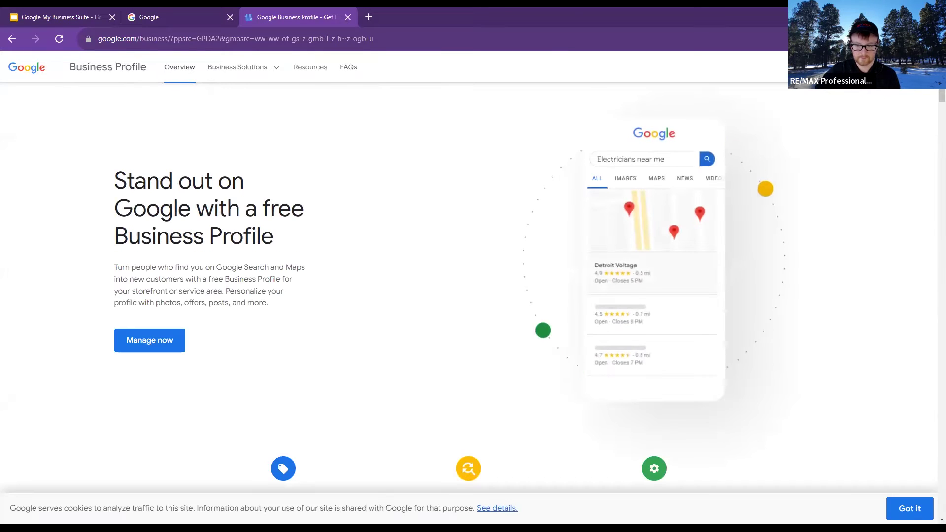
Choose Manage now, then Add business > Add single business
{"action": "left_click", "coordinate": [177, 351]}
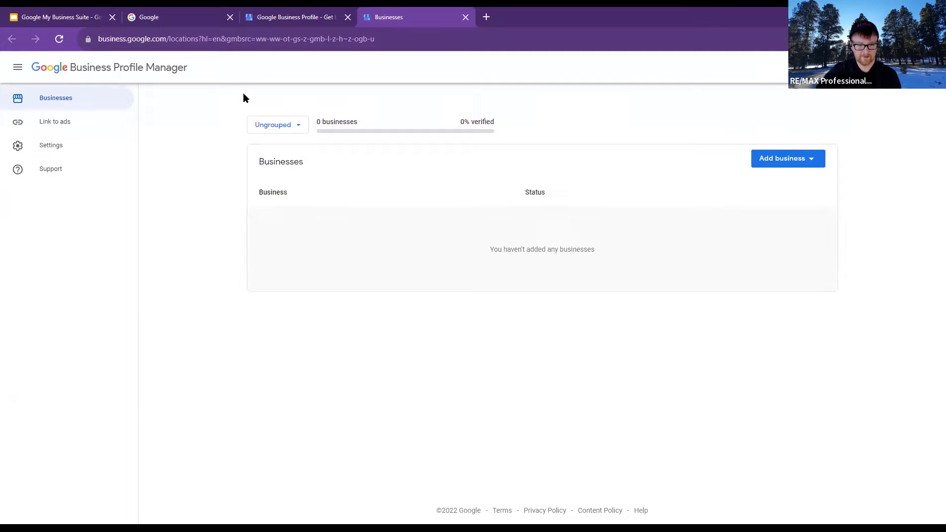
{"action": "left_click", "coordinate": [816, 166]}
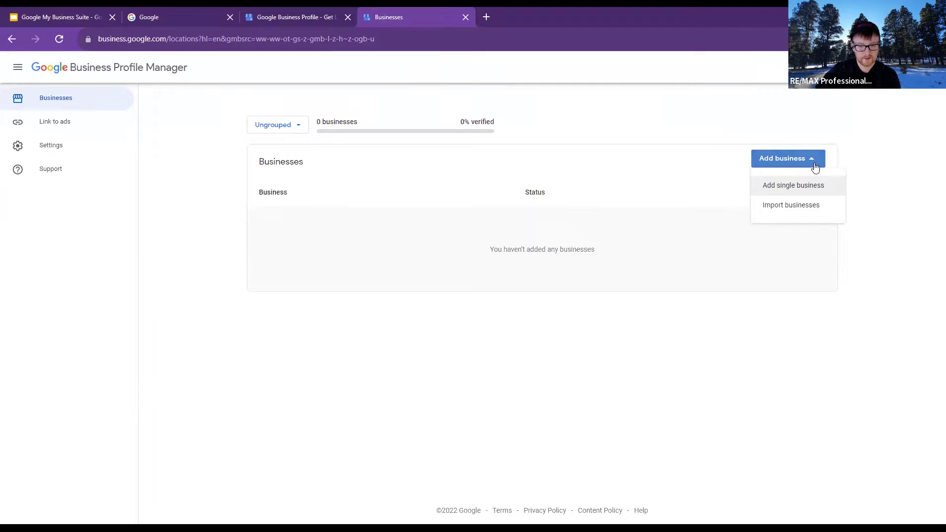
{"action": "left_click", "coordinate": [775, 189]}
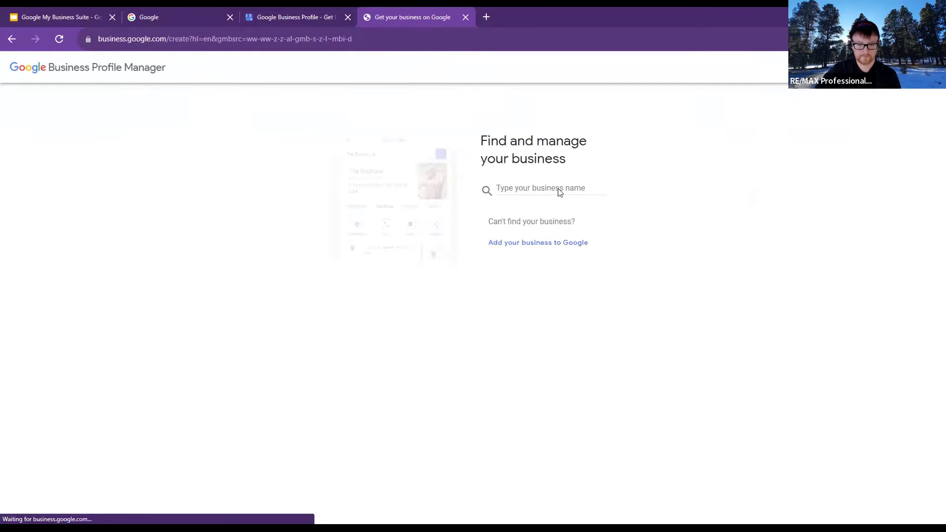
{"action": "left_click", "coordinate": [550, 186]}
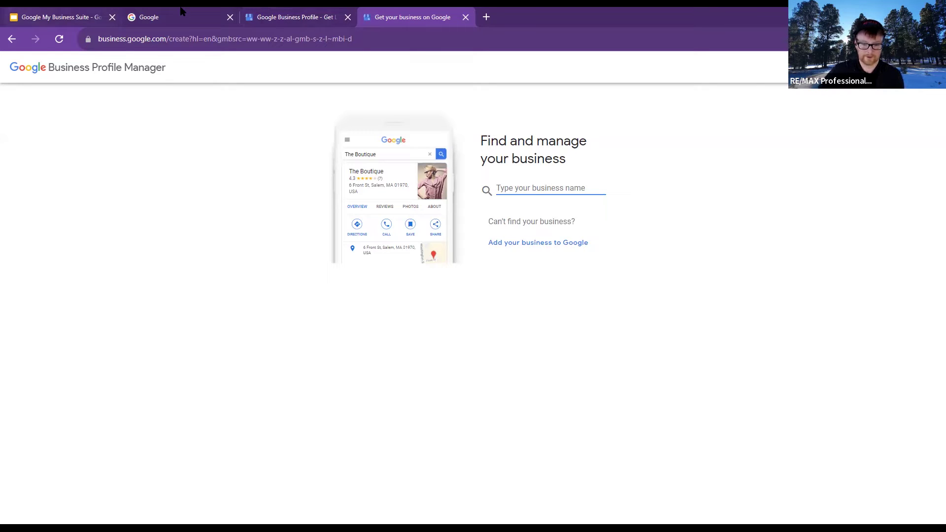
{"action": "left_click", "coordinate": [59, 16]}
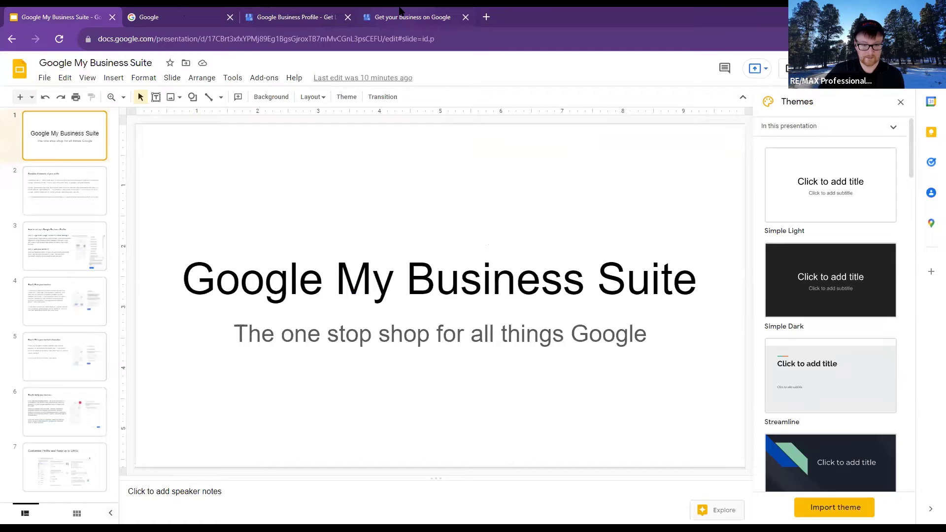
{"action": "left_click", "coordinate": [401, 11]}
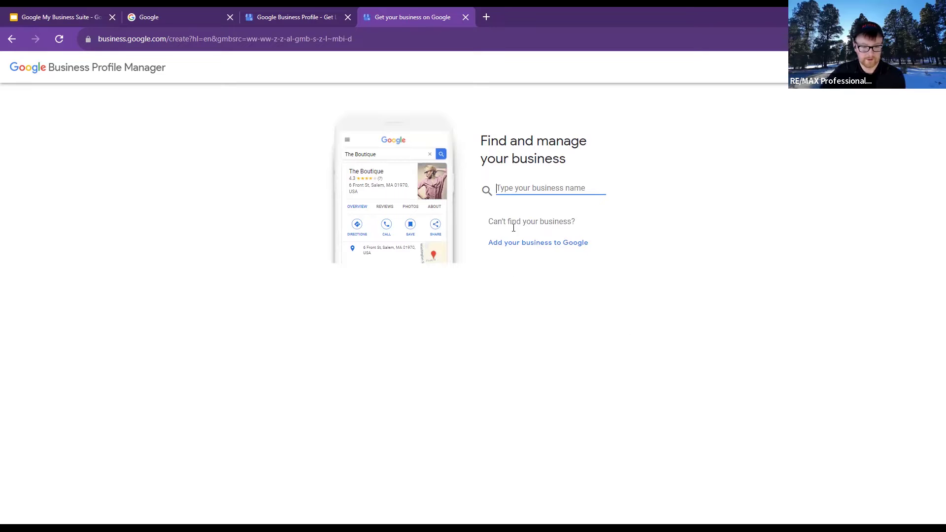
Open the 'Add your business to Google' form and enter the agent's name as Business name
{"action": "left_click", "coordinate": [528, 242]}
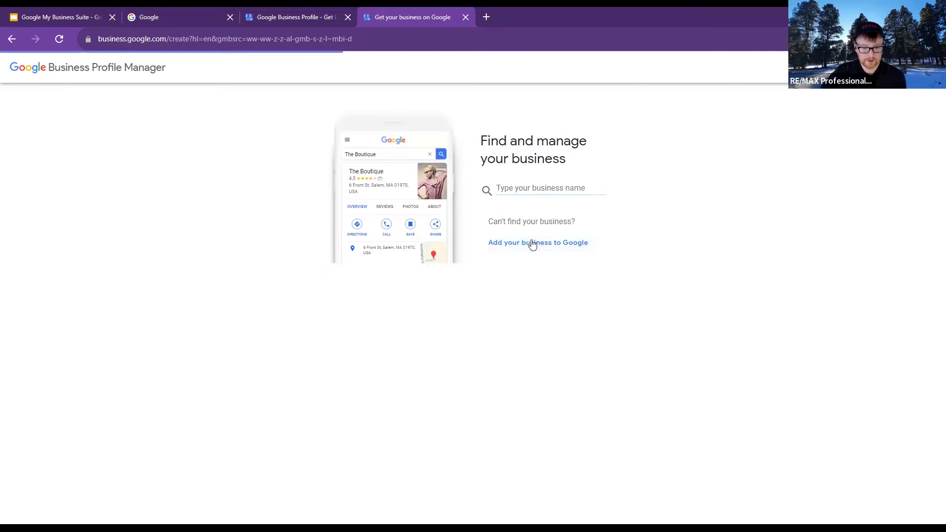
{"action": "left_click", "coordinate": [556, 238]}
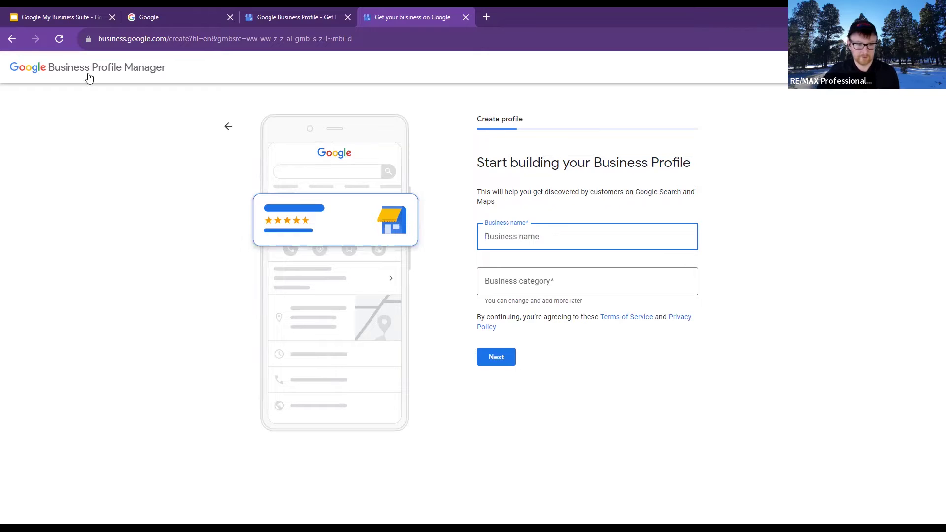
{"action": "left_click", "coordinate": [15, 40]}
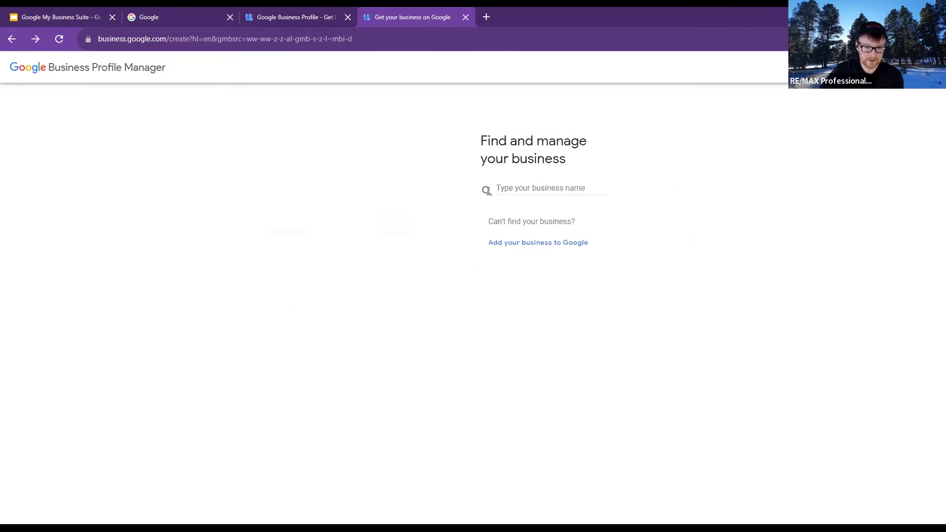
{"action": "left_click", "coordinate": [524, 189]}
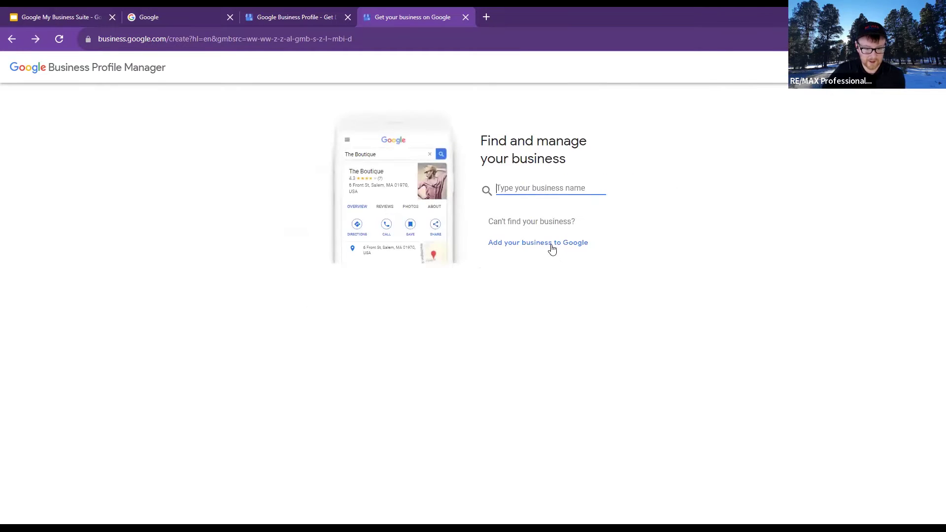
{"action": "left_click", "coordinate": [550, 244]}
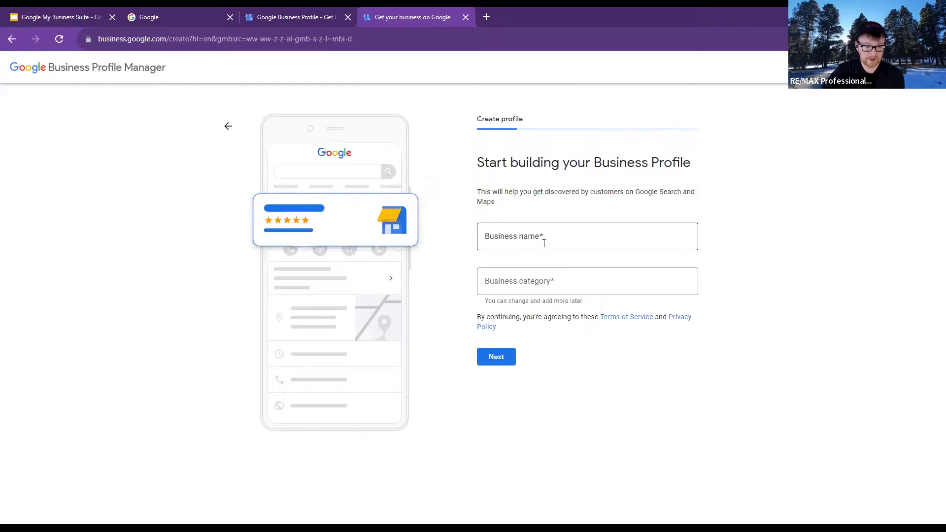
{"action": "left_click", "coordinate": [544, 242]}
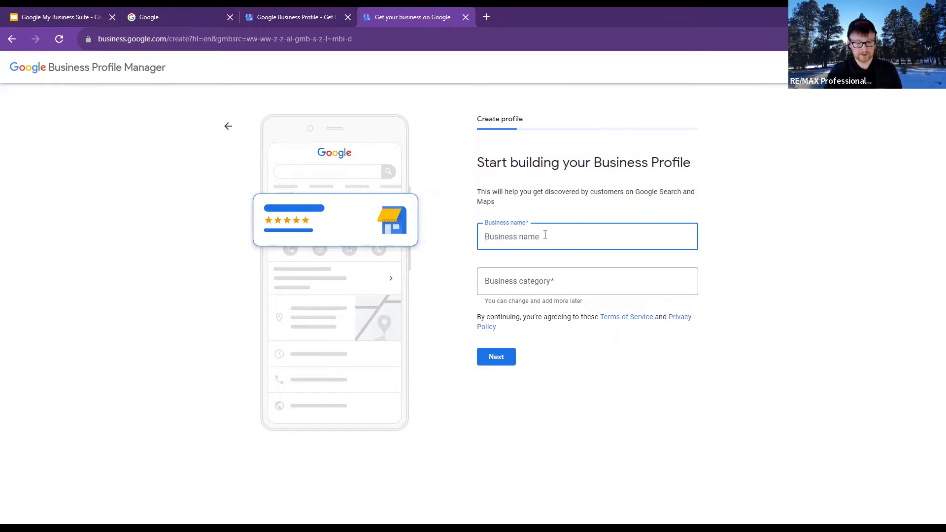
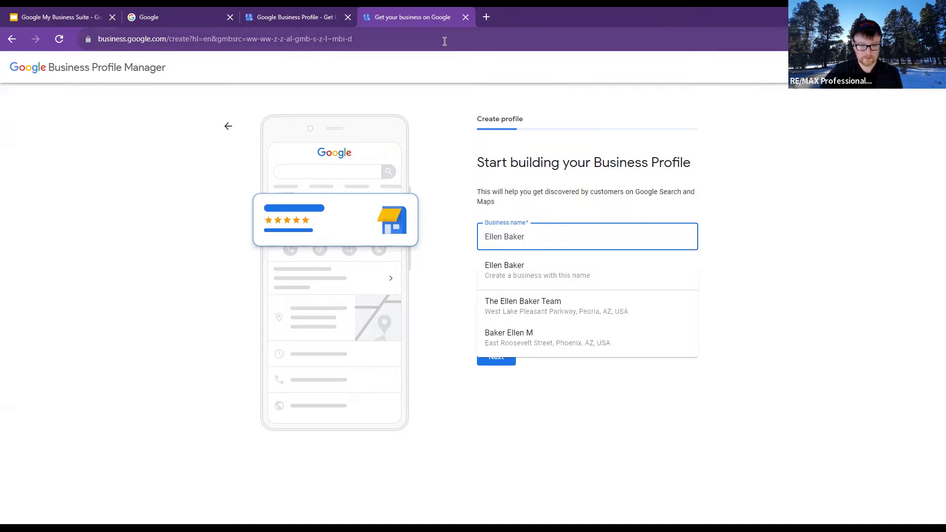
Complete the business name with 'RE/MAX Professionals', then go back to the search page
{"action": "key", "text": "Escape"}
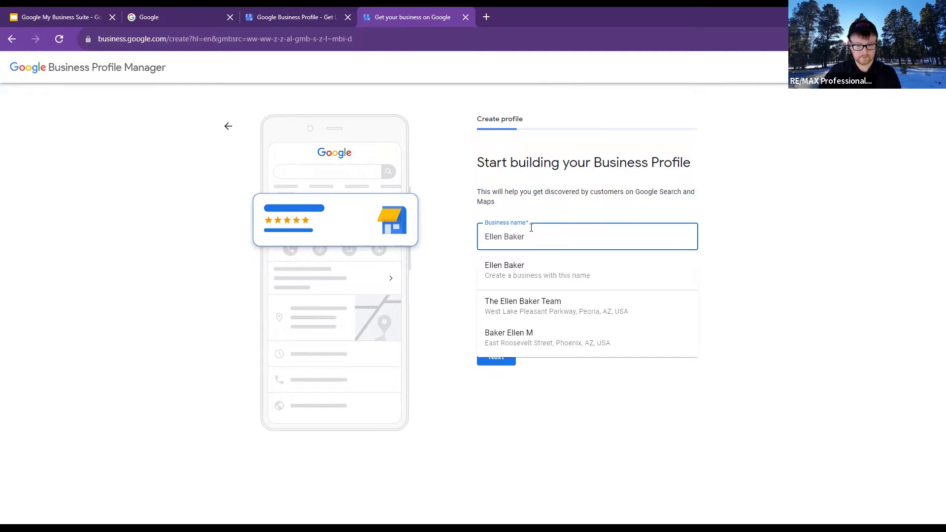
{"action": "left_click", "coordinate": [457, 261]}
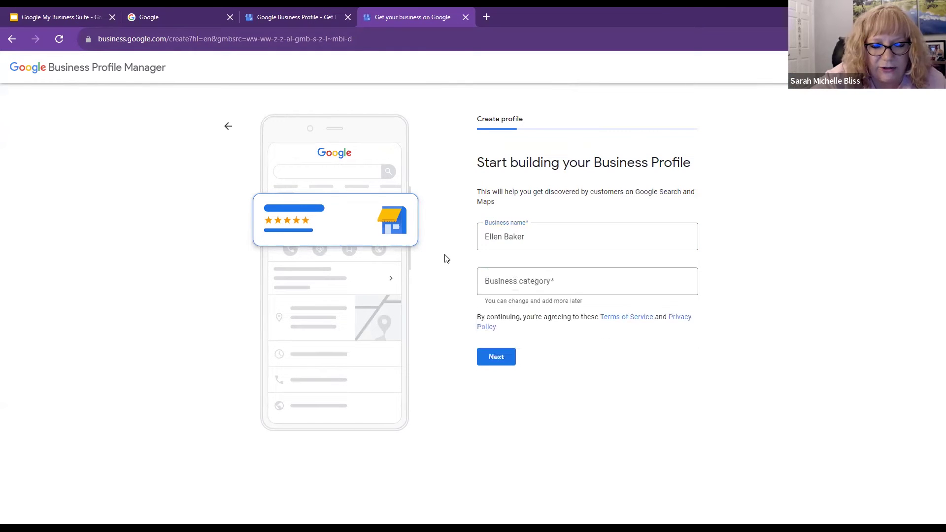
{"action": "left_click", "coordinate": [552, 245]}
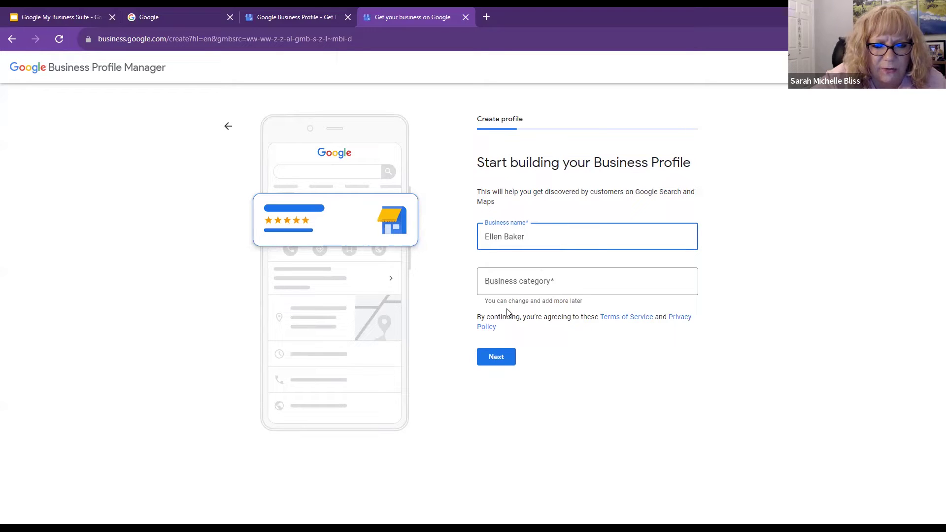
{"action": "type", "text": "Rem"}
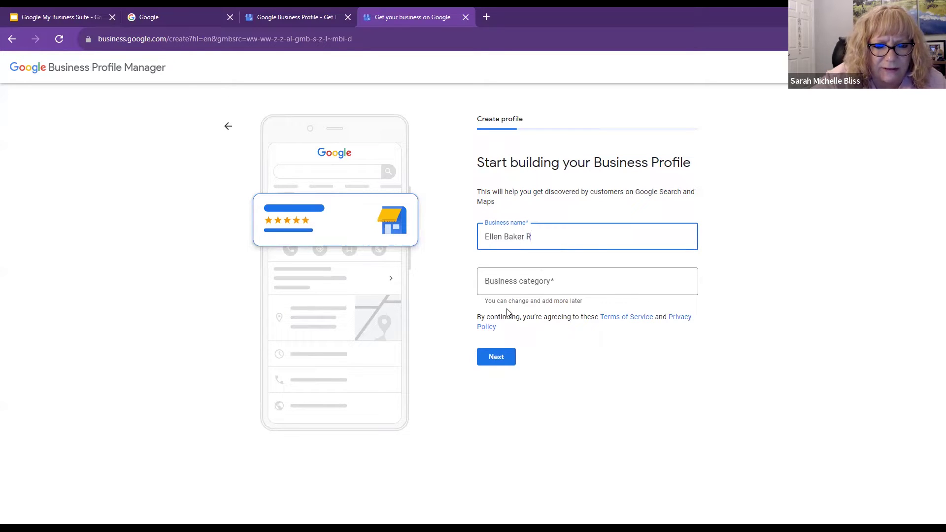
{"action": "key", "text": "BackSpace"}
{"action": "key", "text": "BackSpace"}
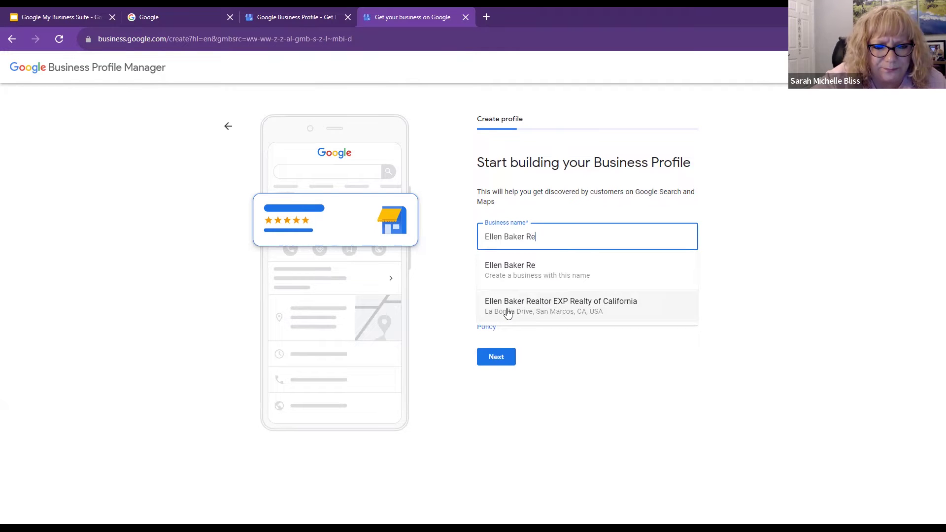
{"action": "type", "text": "E"}
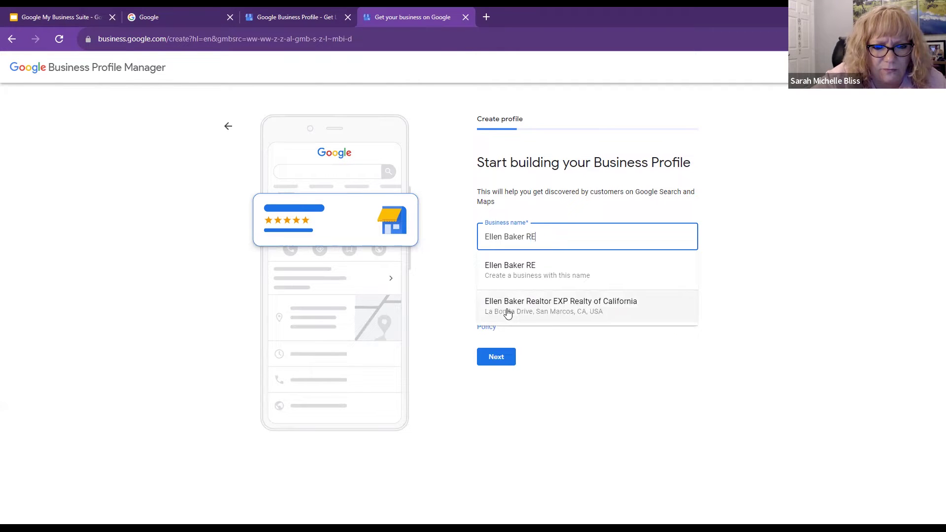
{"action": "type", "text": "/MAX Professionals"}
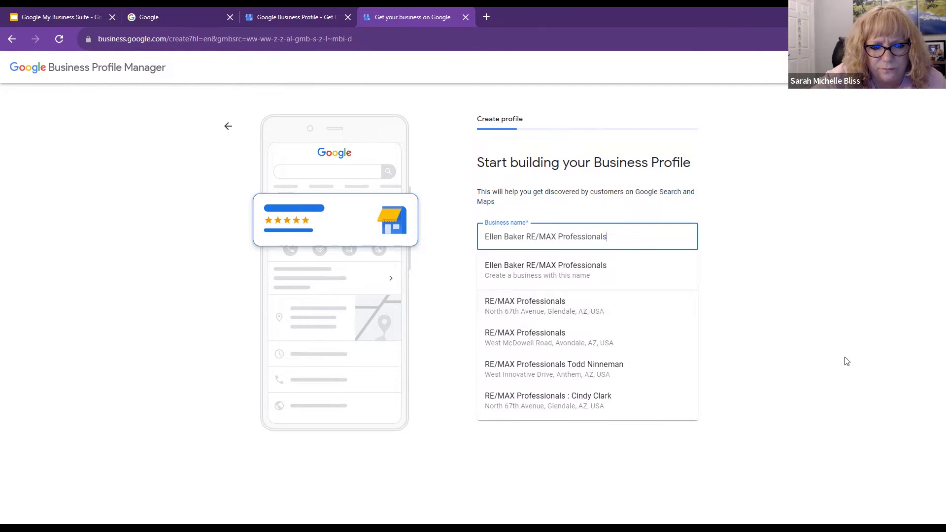
{"action": "left_click", "coordinate": [806, 323]}
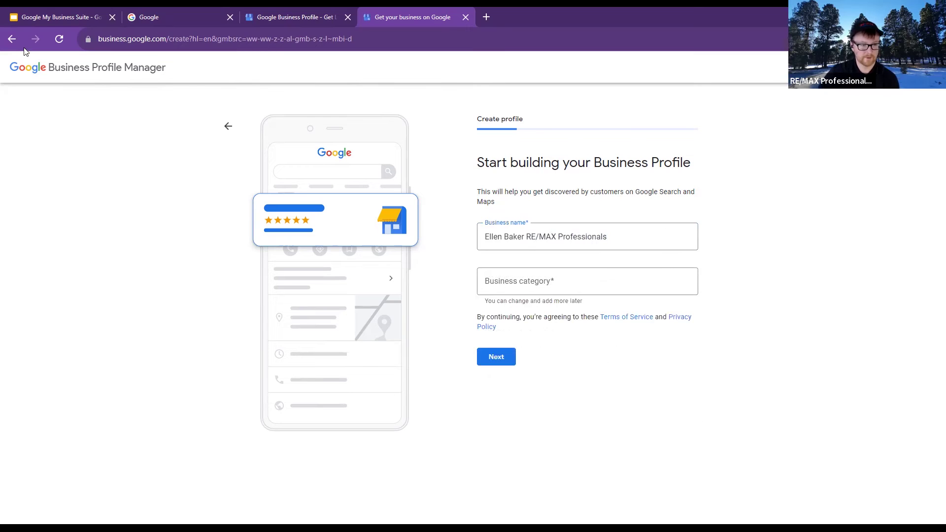
{"action": "left_click", "coordinate": [11, 38]}
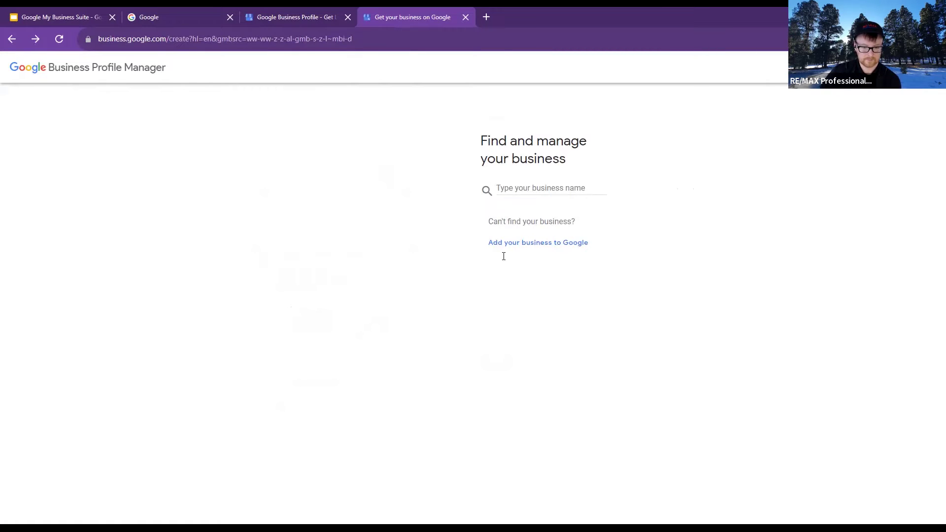
In the new form, enter the agent's name followed by 'RE/MAX Professionals' as Business name
{"action": "left_click", "coordinate": [531, 244]}
{"action": "left_click", "coordinate": [513, 242]}
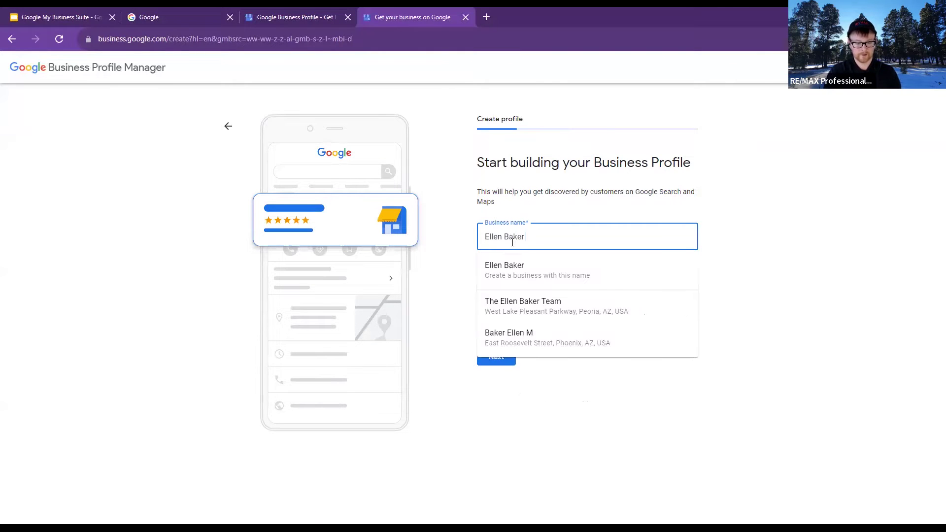
{"action": "type", "text": " RE/MAX Professionals"}
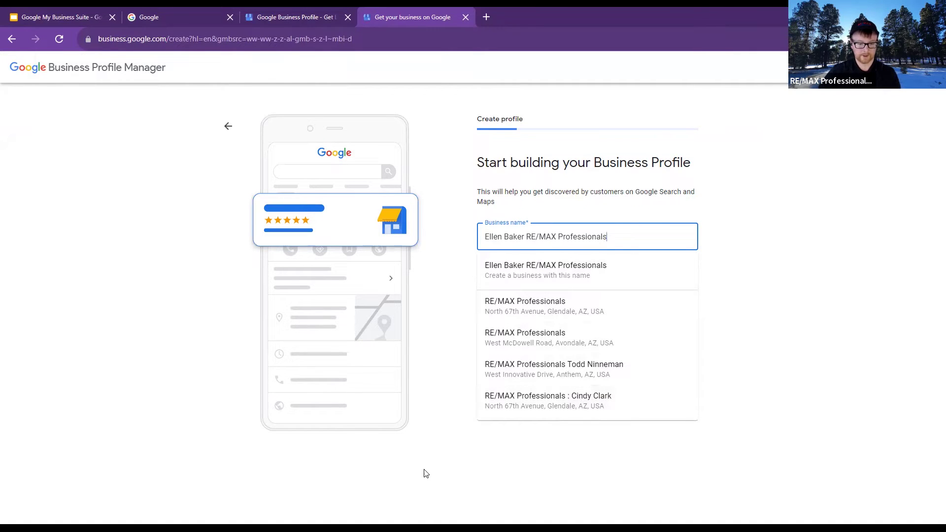
{"action": "left_click", "coordinate": [447, 456]}
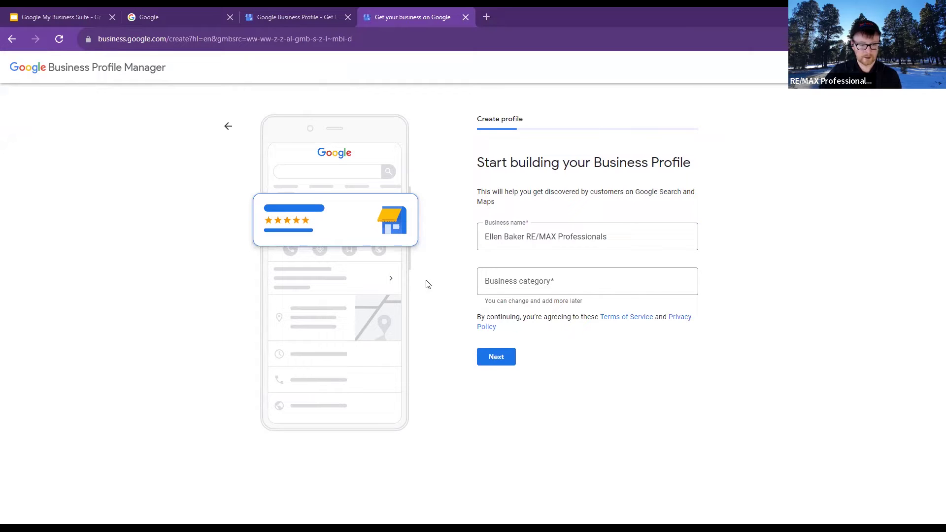
{"action": "left_click", "coordinate": [534, 227]}
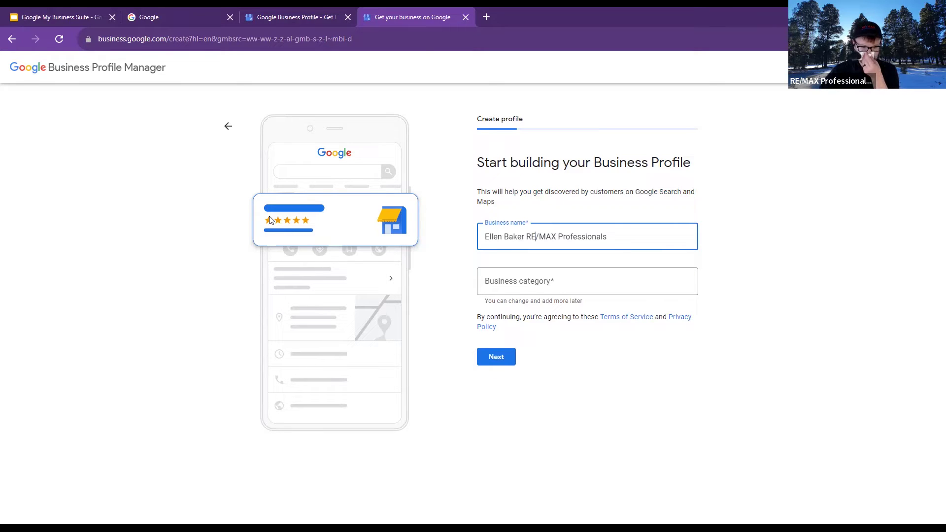
Type 'real es' as Business category, browse the suggestions, then return to the slide deck
{"action": "left_click", "coordinate": [557, 280]}
{"action": "type", "text": "real "}
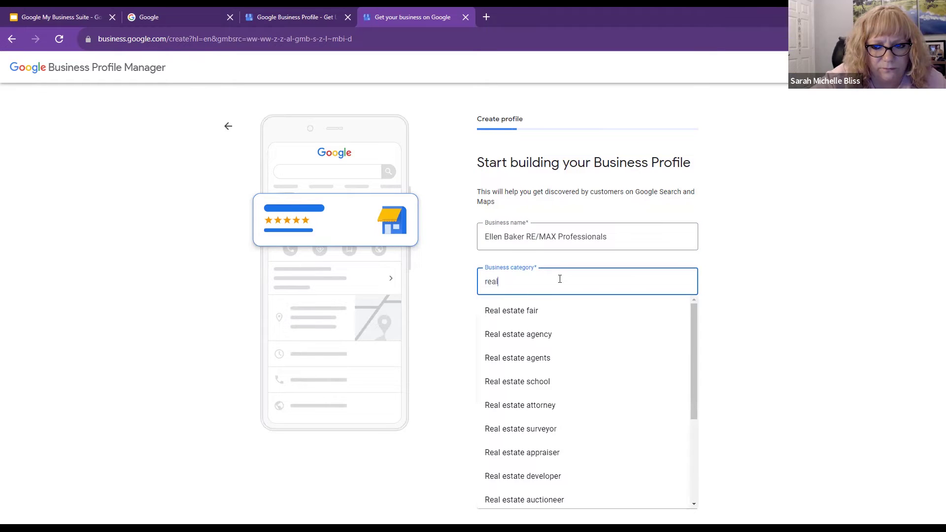
{"action": "type", "text": "es"}
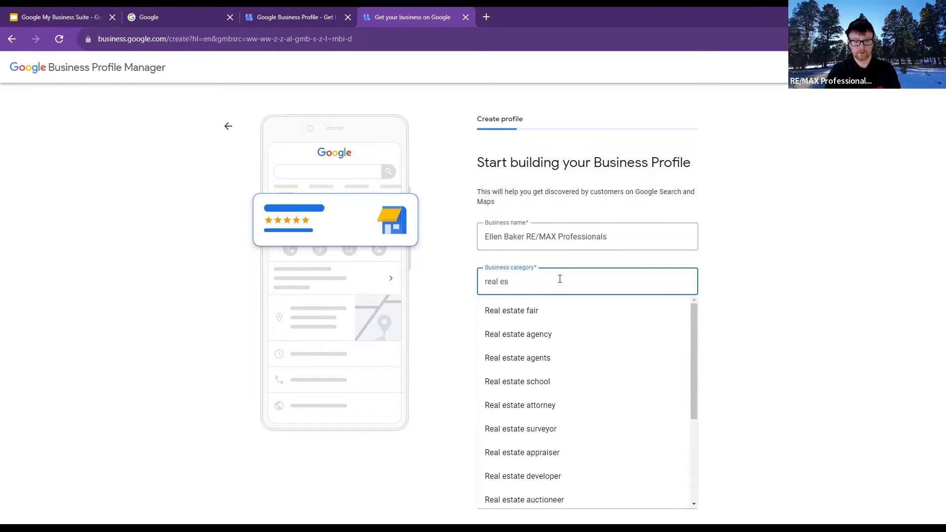
{"action": "scroll", "coordinate": [566, 342], "scroll_direction": "down", "scroll_amount": 3}
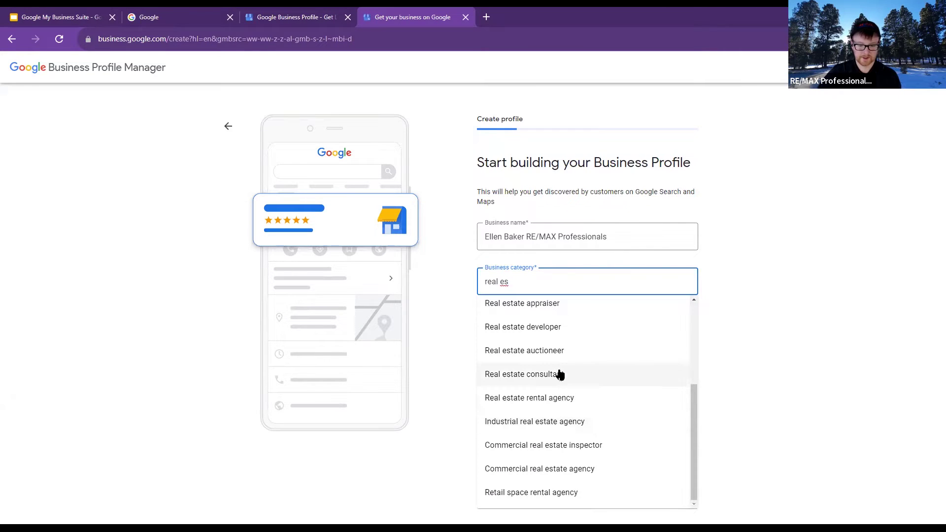
{"action": "scroll", "coordinate": [560, 375], "scroll_direction": "up", "scroll_amount": 2}
{"action": "scroll", "coordinate": [566, 358], "scroll_direction": "up", "scroll_amount": 1}
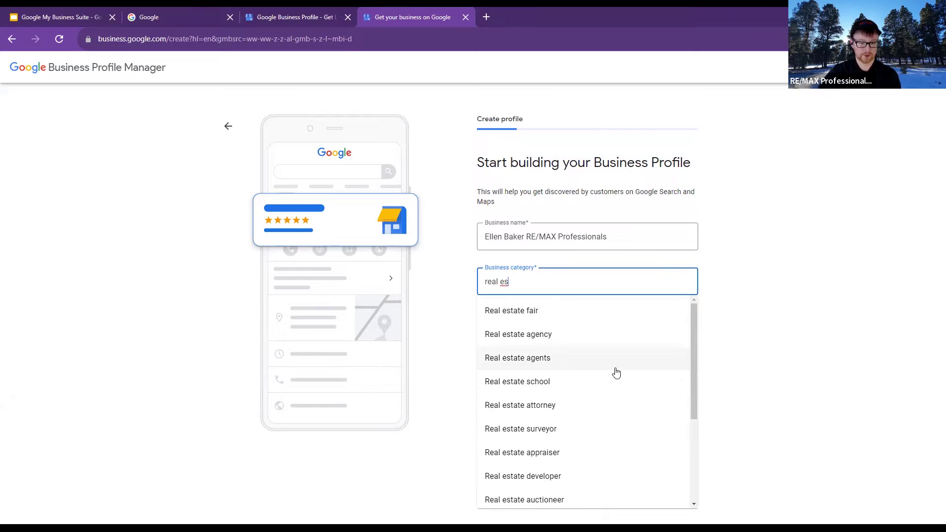
{"action": "scroll", "coordinate": [606, 383], "scroll_direction": "down", "scroll_amount": 3}
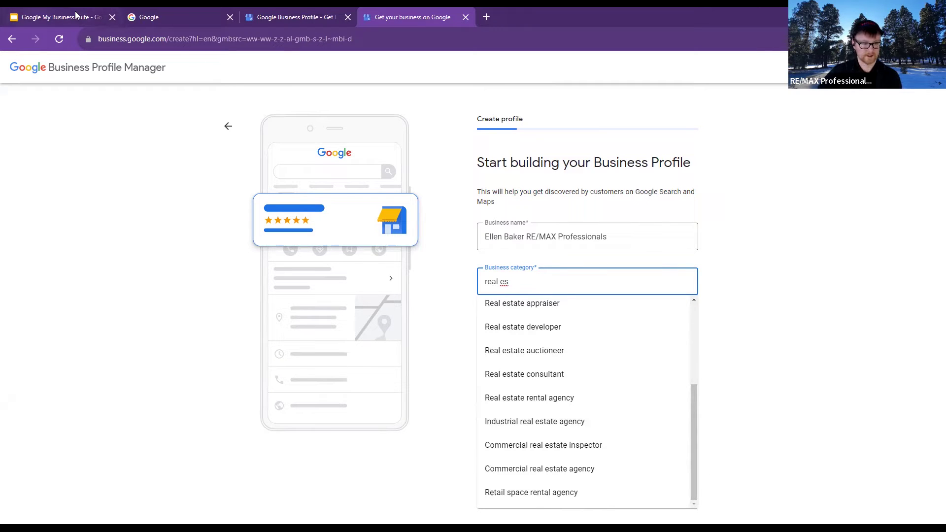
{"action": "key", "text": "ctrl+1"}
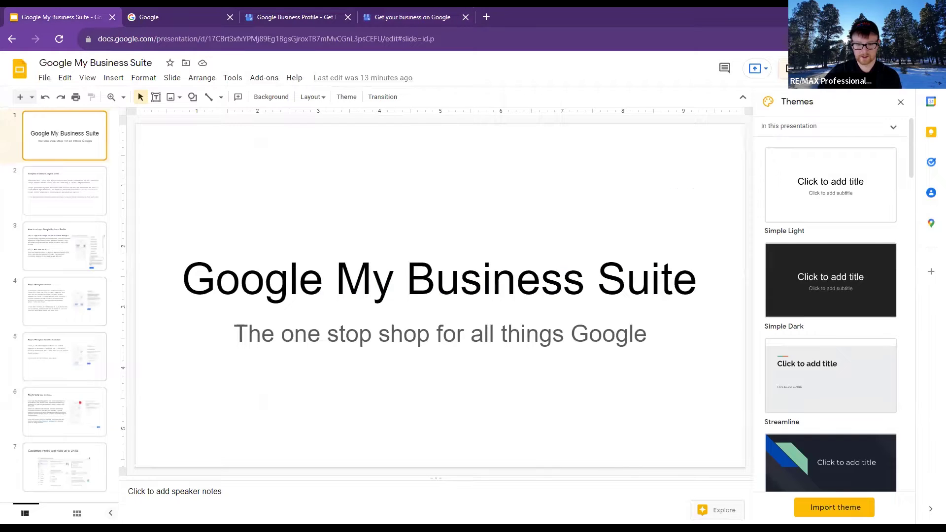
Present the deck to the 'Complete all elements of your profile' slide, then return to the Business Profile tab
{"action": "key", "text": "ctrl+F5"}
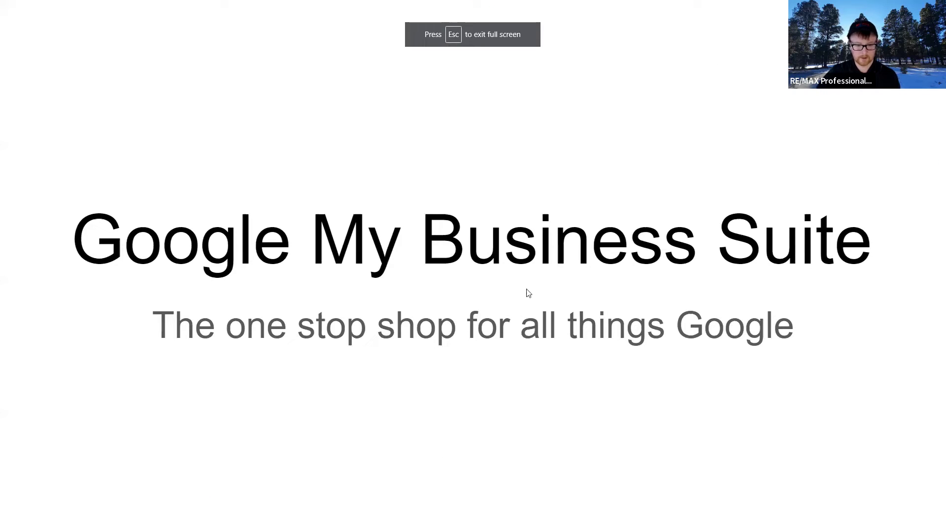
{"action": "left_click", "coordinate": [798, 259]}
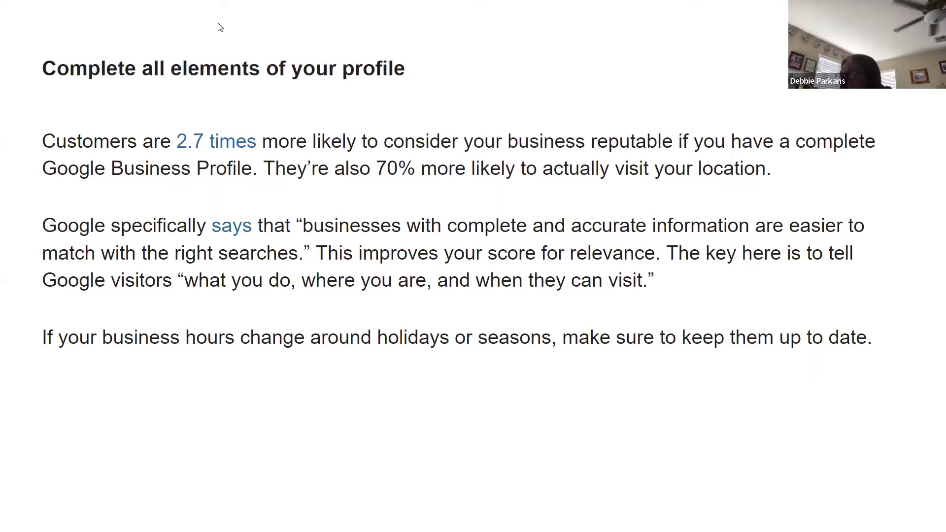
{"action": "mouse_move", "coordinate": [474, 34]}
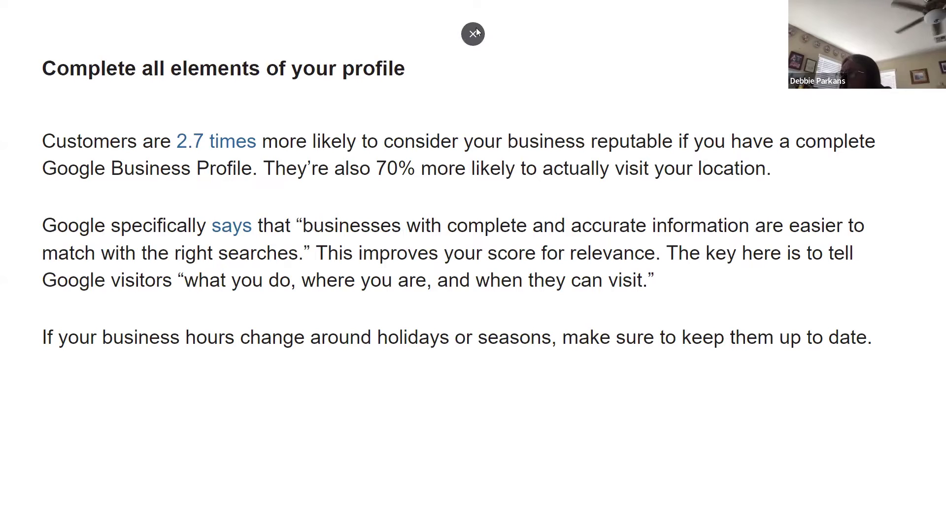
{"action": "key", "text": "Escape"}
{"action": "left_click", "coordinate": [296, 17]}
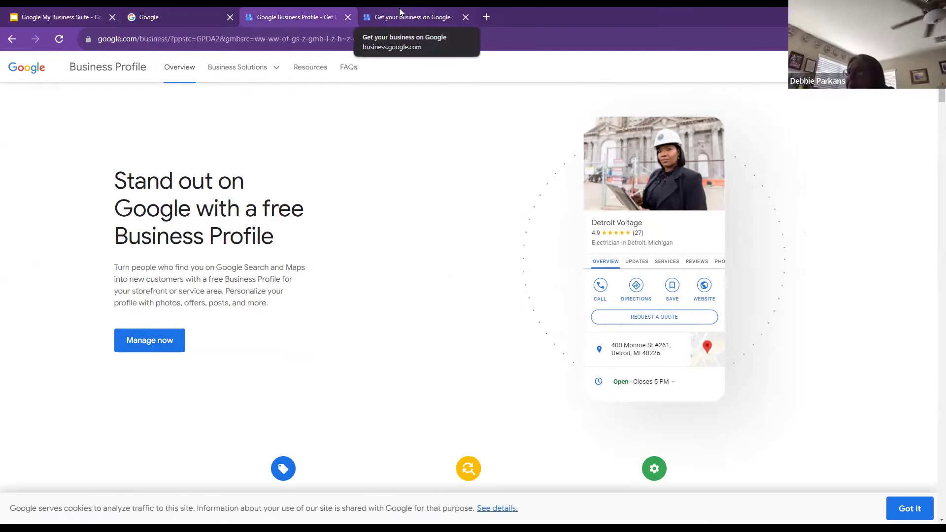
{"action": "left_click", "coordinate": [400, 12]}
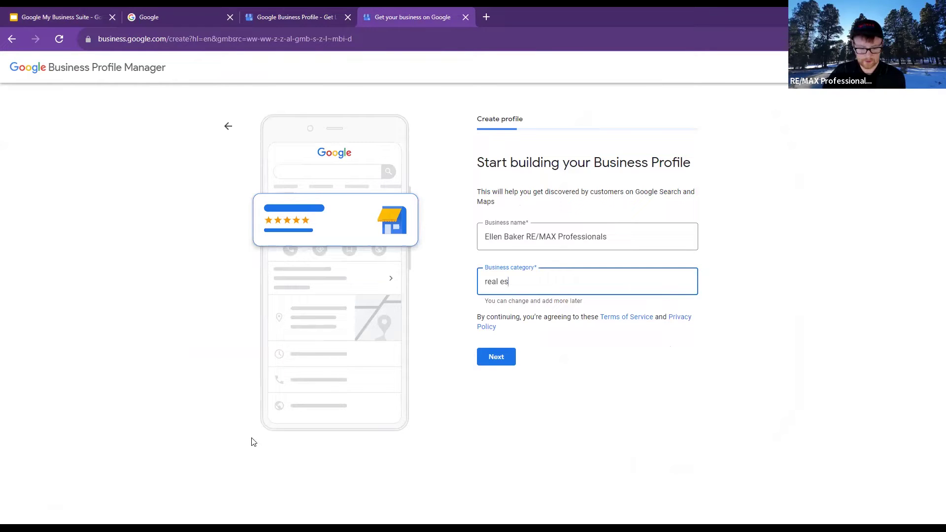
{"action": "left_click", "coordinate": [354, 363]}
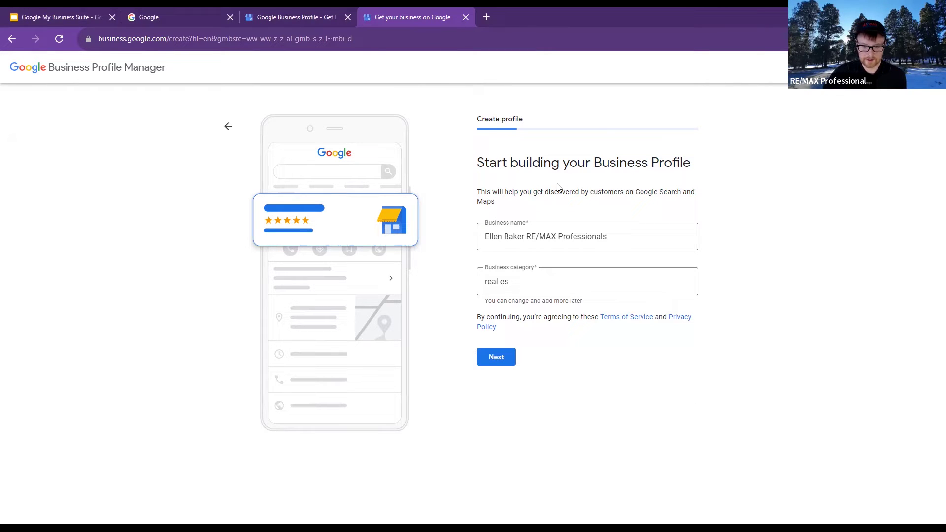
{"action": "left_click", "coordinate": [325, 19]}
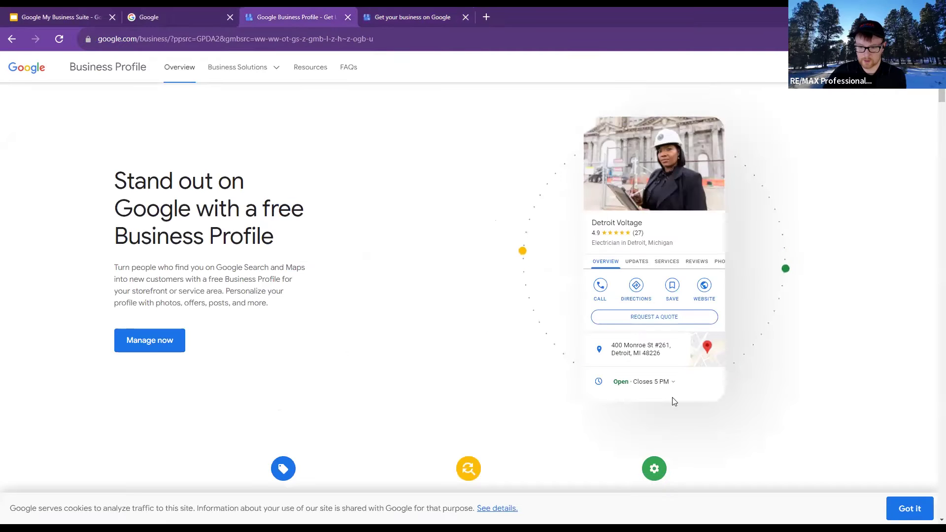
Open the manager's businesses list in a new tab, then move back left to the Google homepage
{"action": "scroll", "coordinate": [378, 372], "scroll_direction": "down", "scroll_amount": 3}
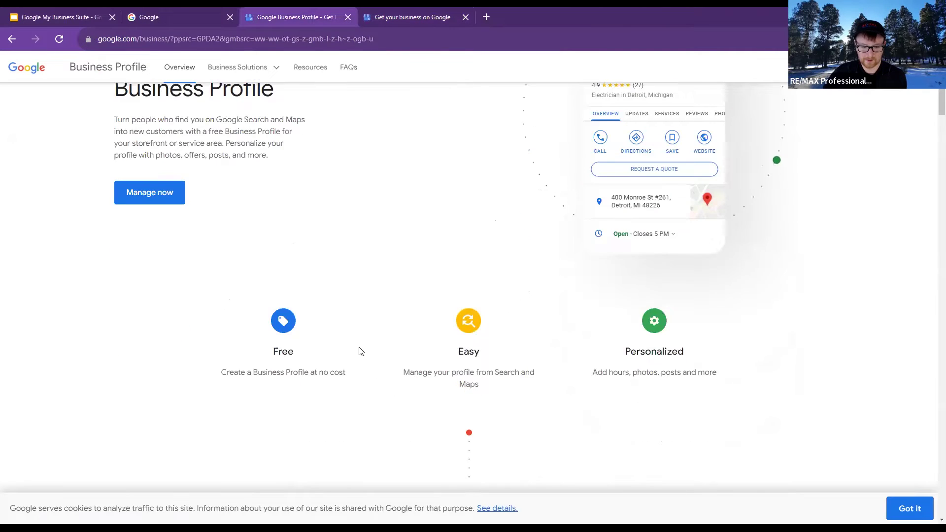
{"action": "scroll", "coordinate": [361, 351], "scroll_direction": "up", "scroll_amount": 3}
{"action": "left_click", "coordinate": [148, 340]}
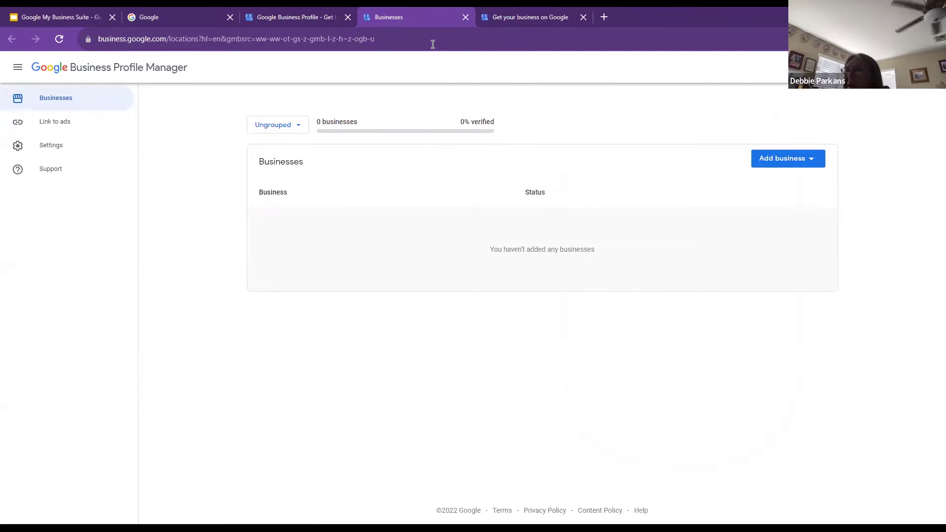
{"action": "key", "text": "ctrl+Page_Up"}
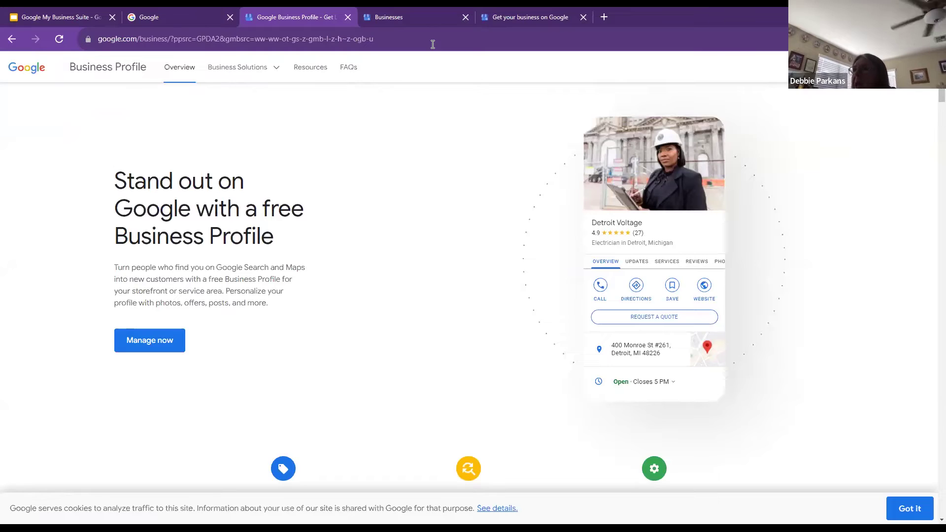
{"action": "key", "text": "ctrl+Page_Up"}
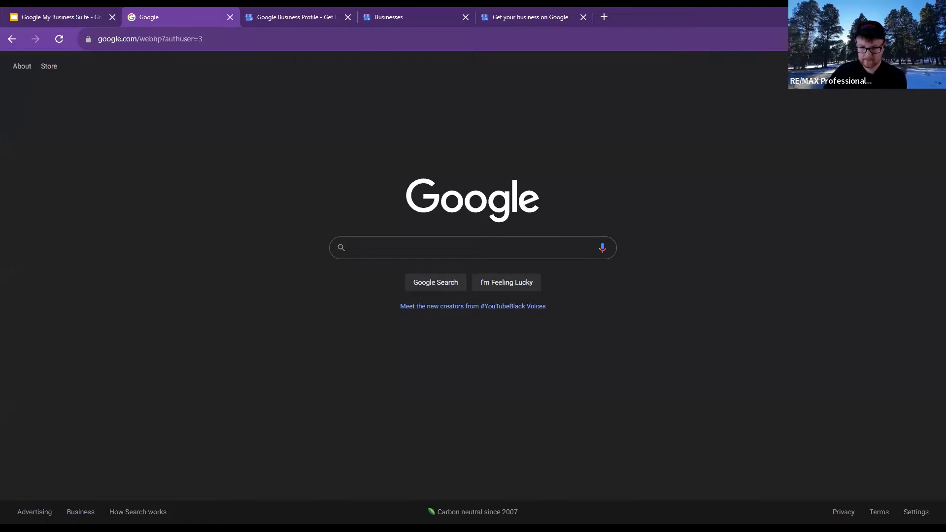
Open the Google apps launcher and scroll through the full apps panel
{"action": "left_click", "coordinate": [901, 66]}
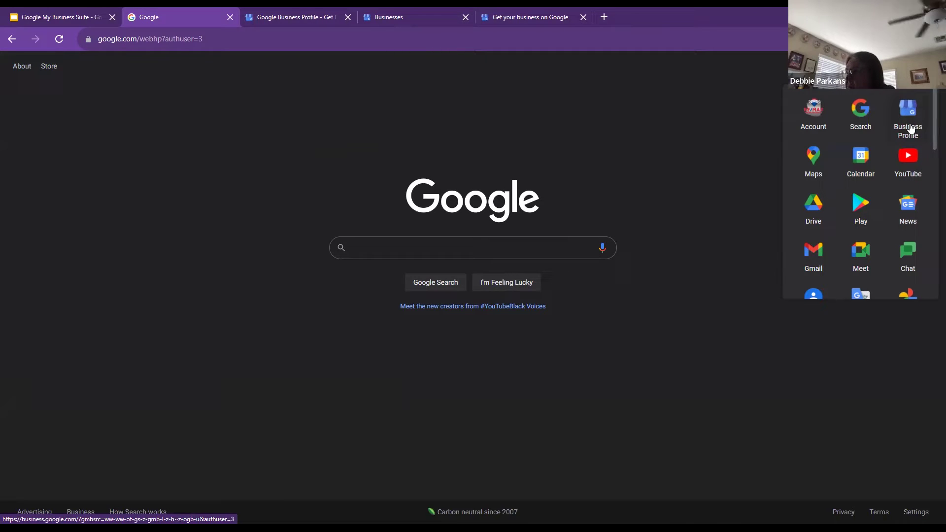
{"action": "scroll", "coordinate": [895, 147], "scroll_direction": "down", "scroll_amount": 3}
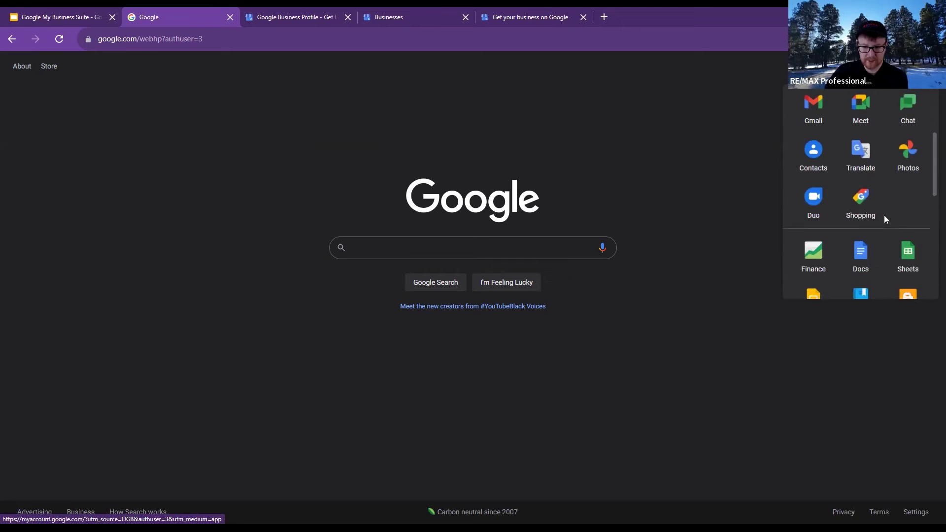
{"action": "scroll", "coordinate": [887, 245], "scroll_direction": "up", "scroll_amount": 3}
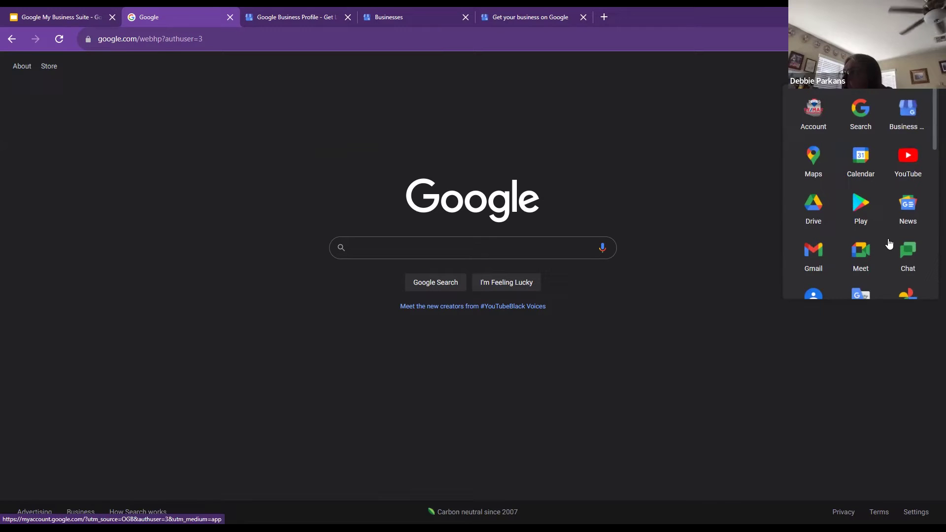
{"action": "scroll", "coordinate": [885, 223], "scroll_direction": "down", "scroll_amount": 2}
{"action": "scroll", "coordinate": [885, 228], "scroll_direction": "up", "scroll_amount": 2}
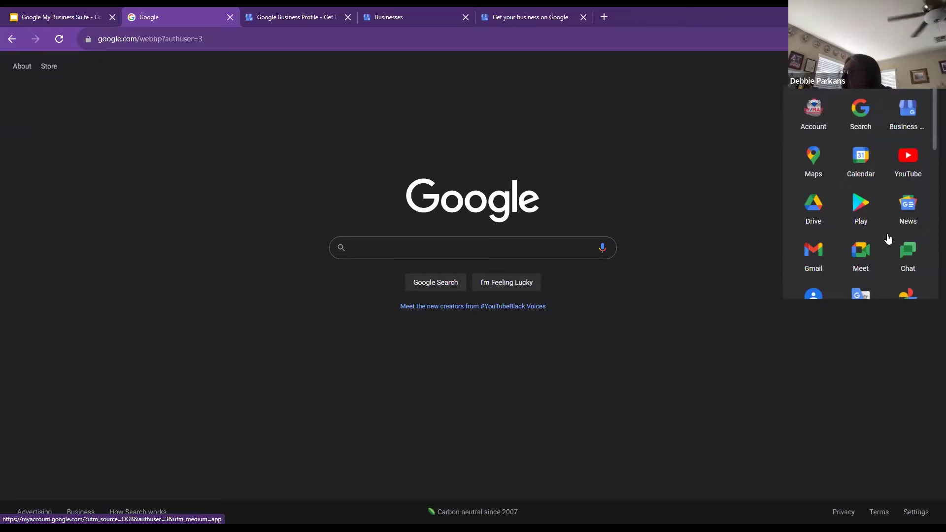
{"action": "scroll", "coordinate": [887, 234], "scroll_direction": "down", "scroll_amount": 3}
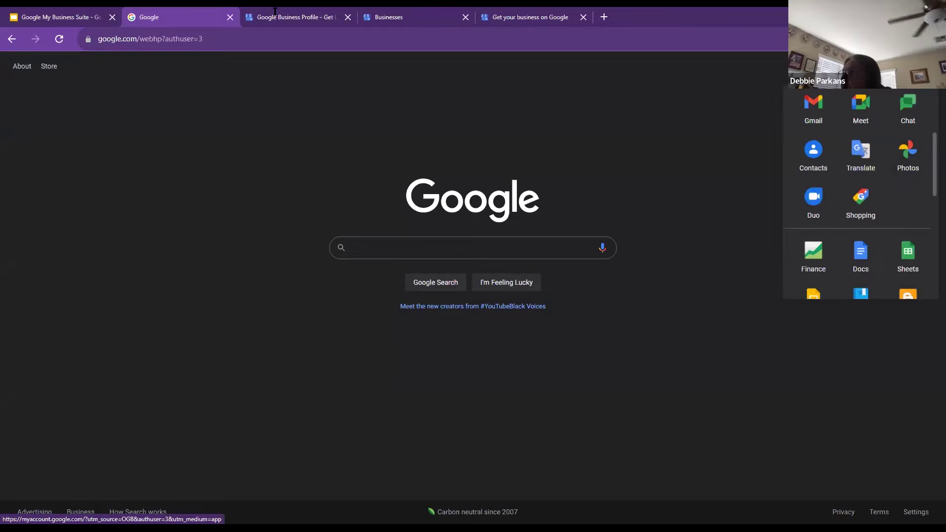
Review the Get your business on Google, Business Profile Manager and overview tabs, then return to Search
{"action": "left_click", "coordinate": [536, 9]}
{"action": "left_click", "coordinate": [423, 22]}
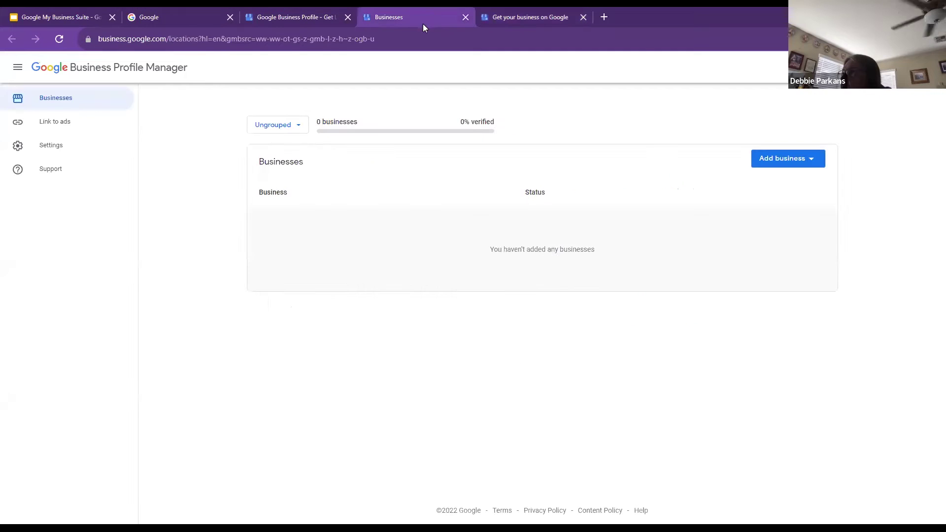
{"action": "left_click", "coordinate": [286, 10]}
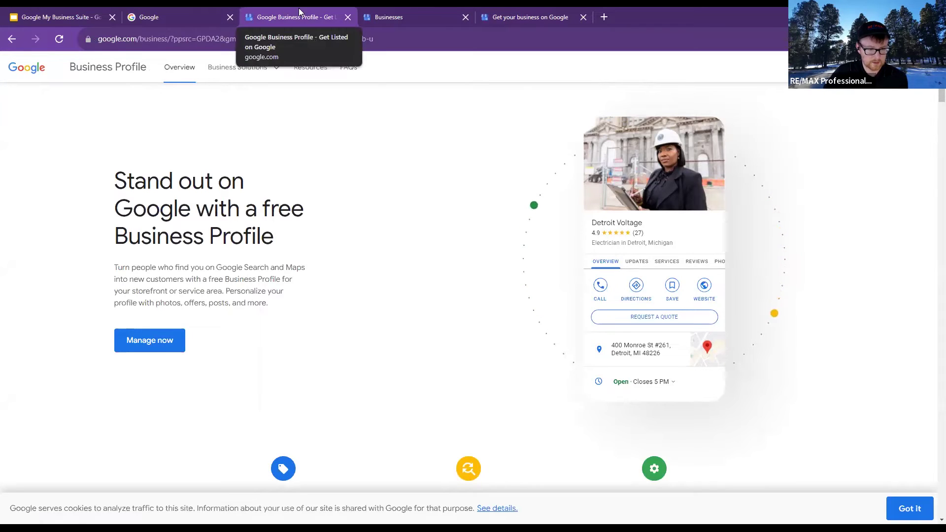
{"action": "left_click", "coordinate": [187, 17]}
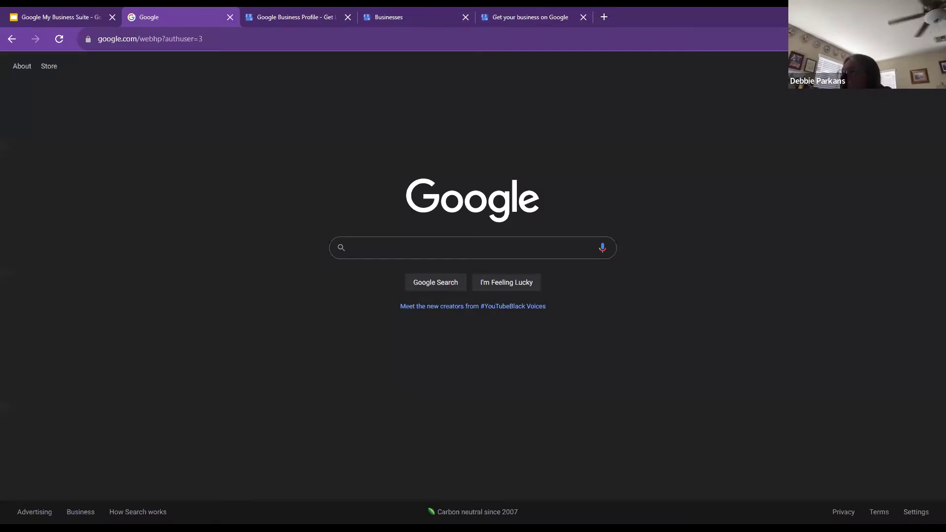
Check which Google account is signed in, then reopen and scroll the Google apps list
{"action": "left_click", "coordinate": [926, 66]}
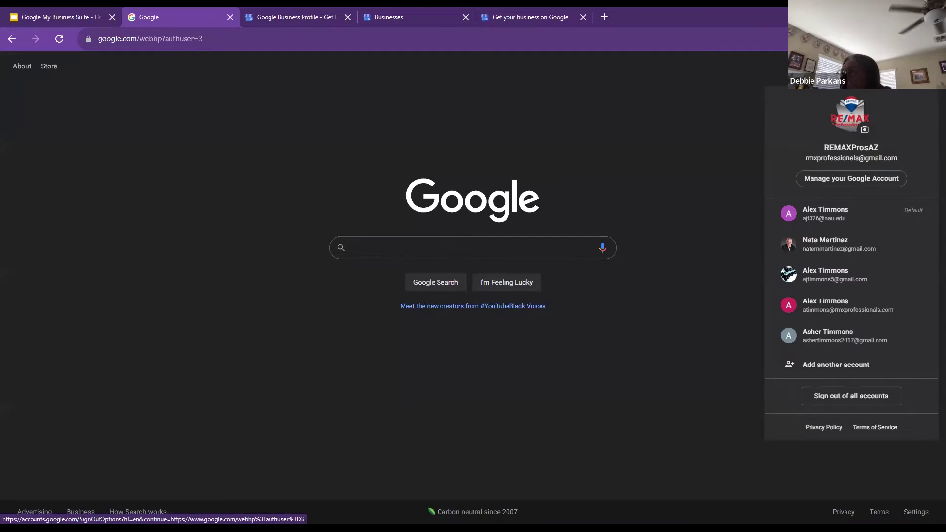
{"action": "left_click", "coordinate": [737, 95]}
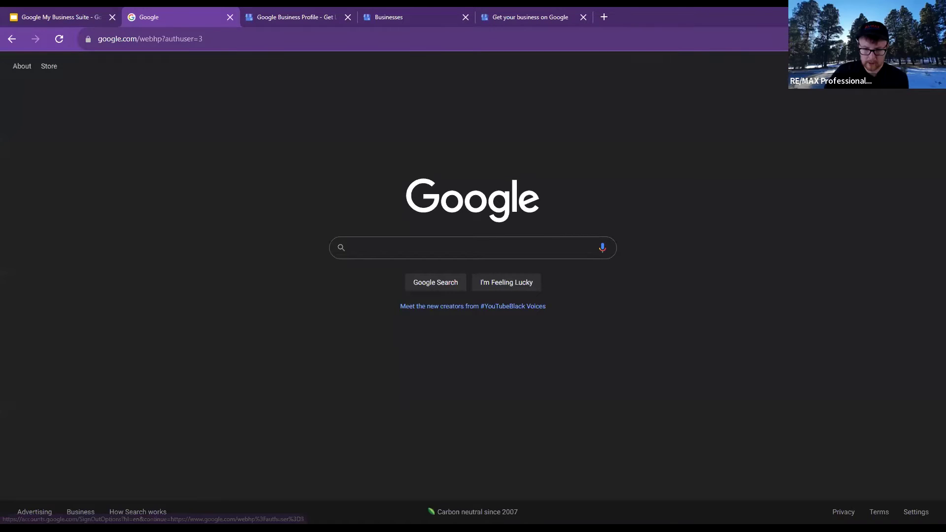
{"action": "left_click", "coordinate": [902, 66]}
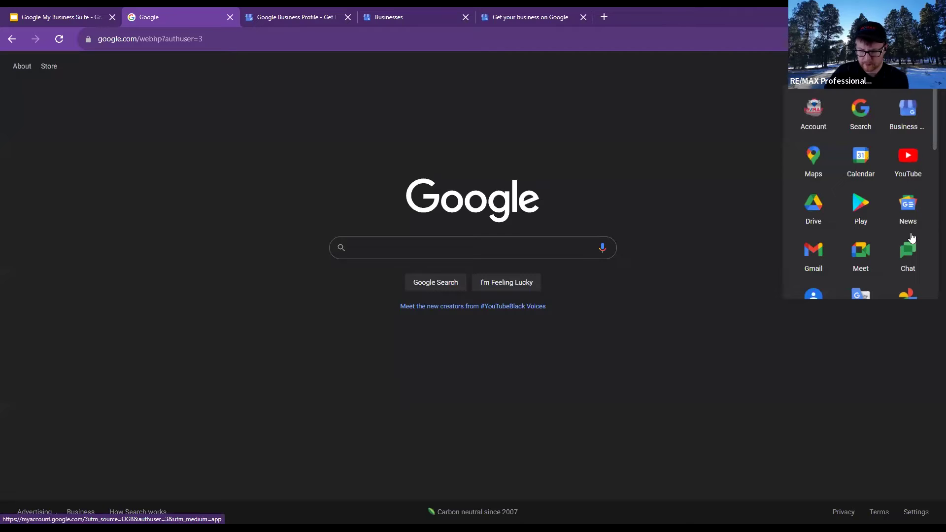
{"action": "scroll", "coordinate": [911, 231], "scroll_direction": "down", "scroll_amount": 10}
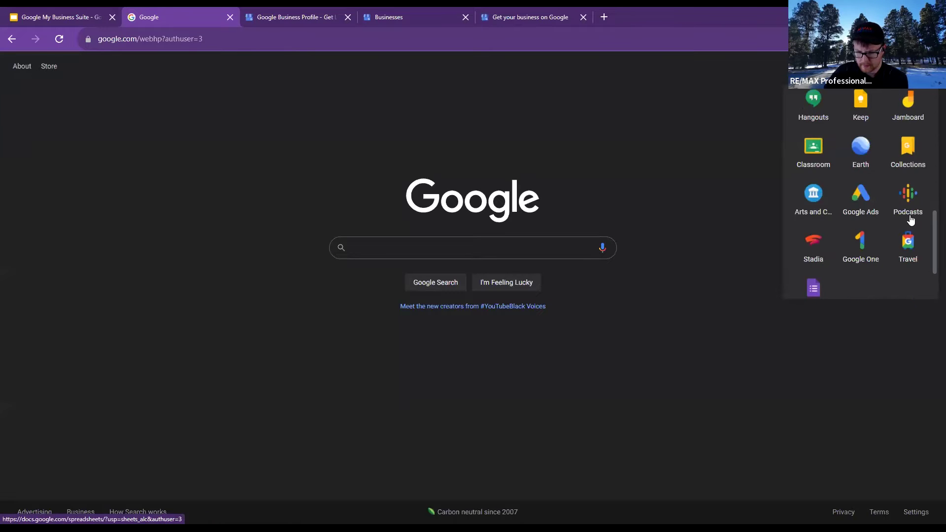
{"action": "scroll", "coordinate": [911, 220], "scroll_direction": "down", "scroll_amount": 2}
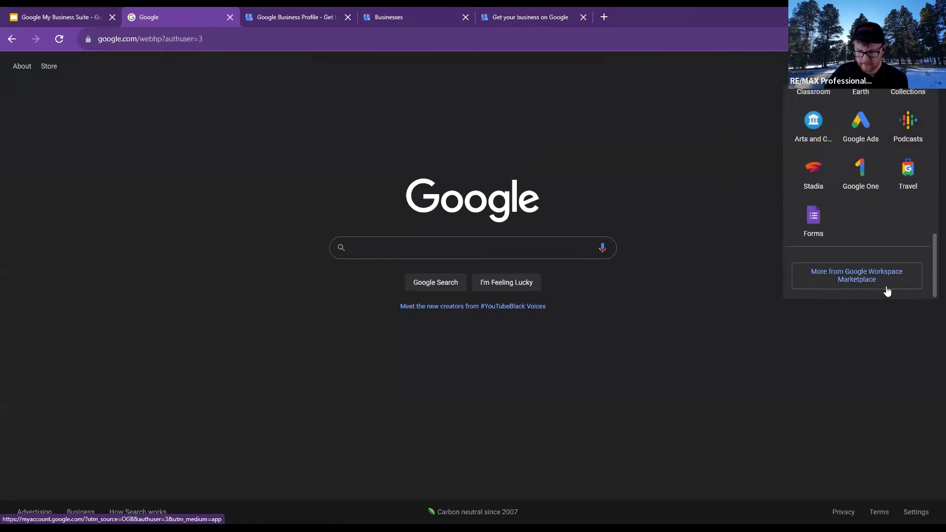
Search Google for 'google business login' and briefly check its image results
{"action": "left_click", "coordinate": [503, 252]}
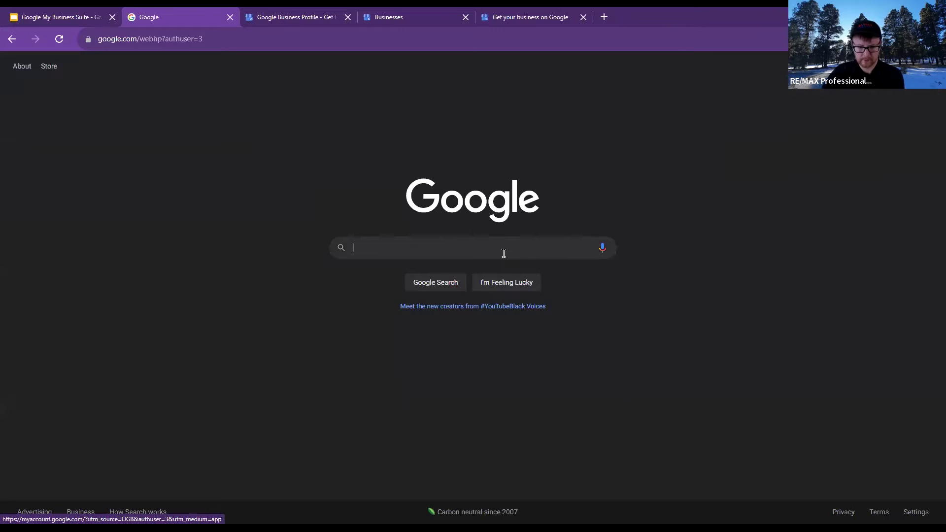
{"action": "type", "text": "google"}
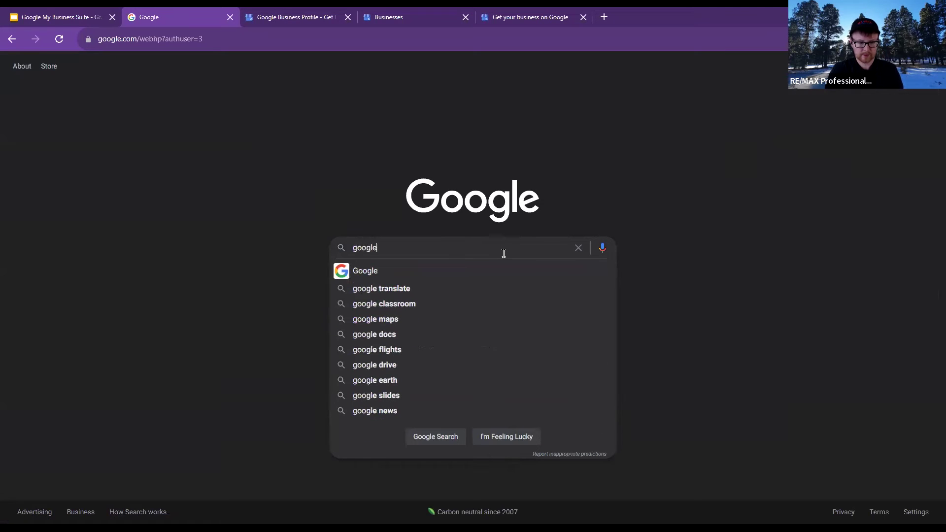
{"action": "type", "text": " business"}
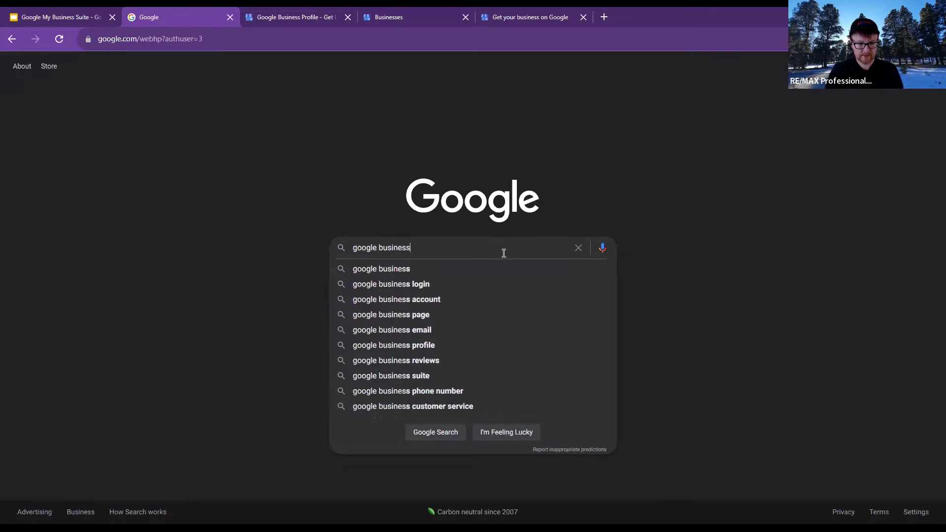
{"action": "key", "text": "Down"}
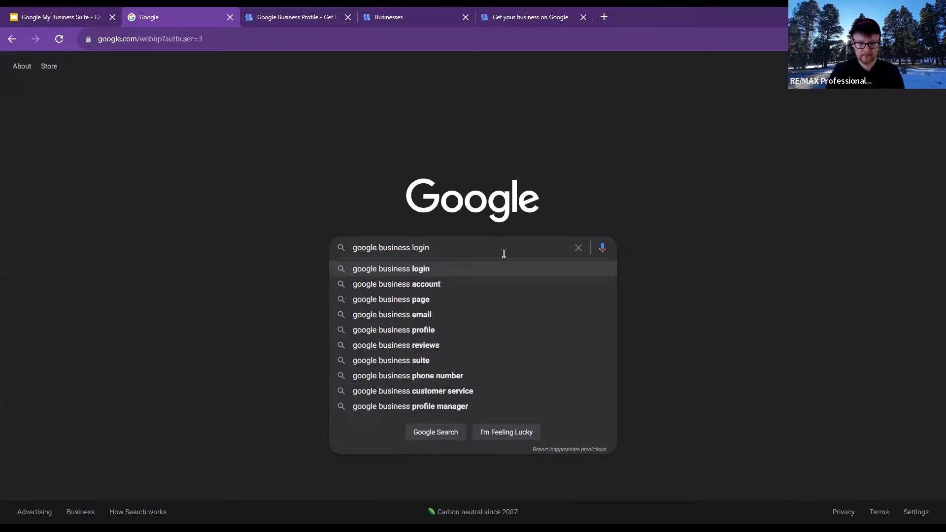
{"action": "key", "text": "Return"}
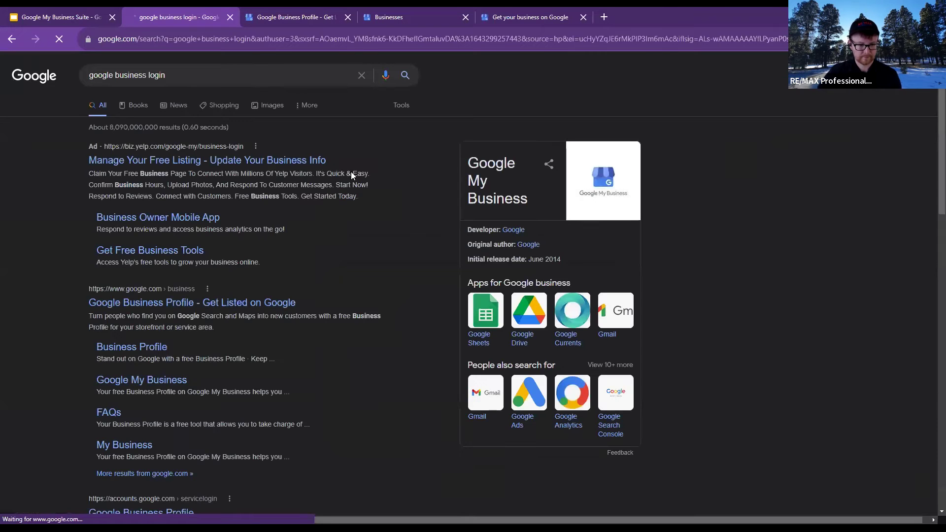
{"action": "left_click", "coordinate": [595, 193]}
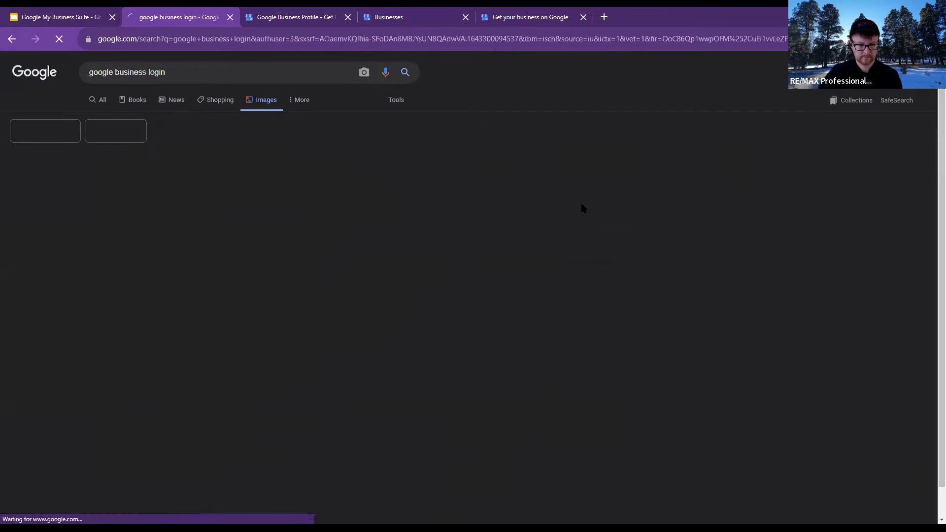
{"action": "left_click", "coordinate": [12, 40]}
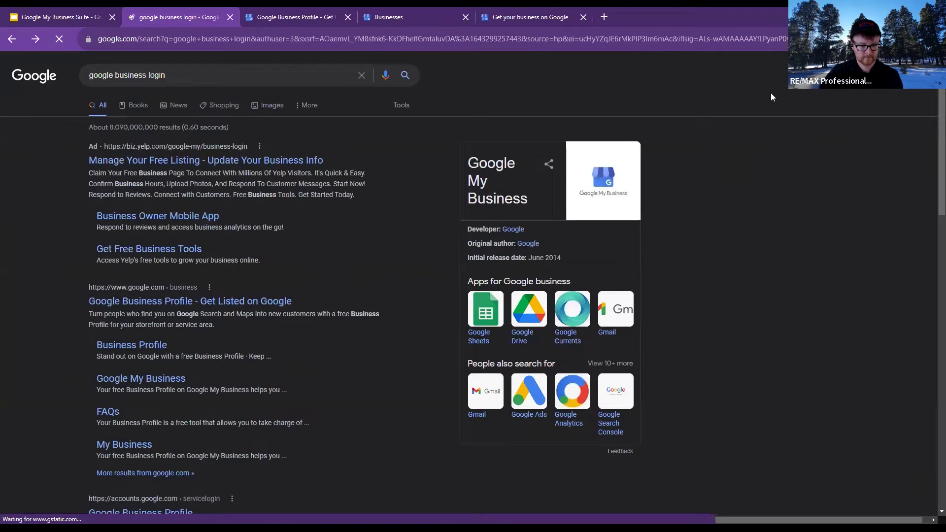
Open the 'Google Business Profile - Get Listed on Google' overview page from the results
{"action": "left_click", "coordinate": [281, 300]}
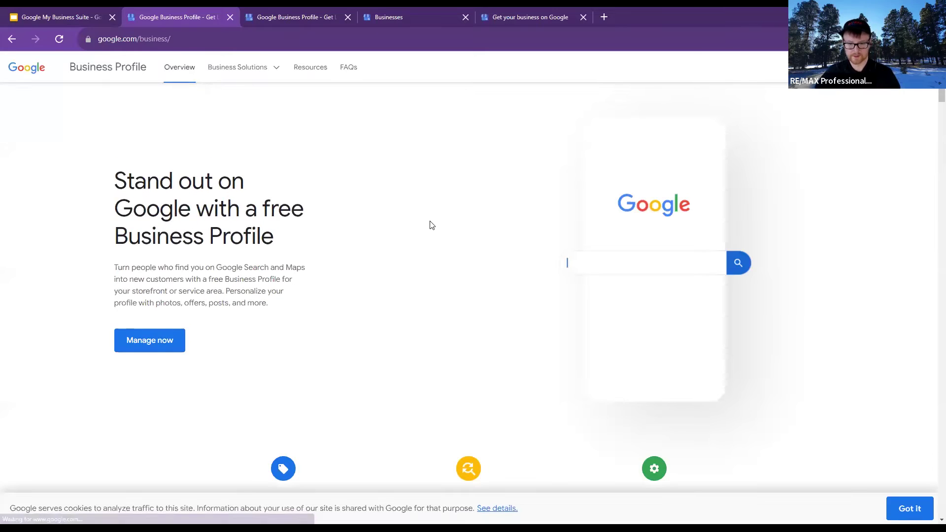
{"action": "left_click", "coordinate": [15, 38]}
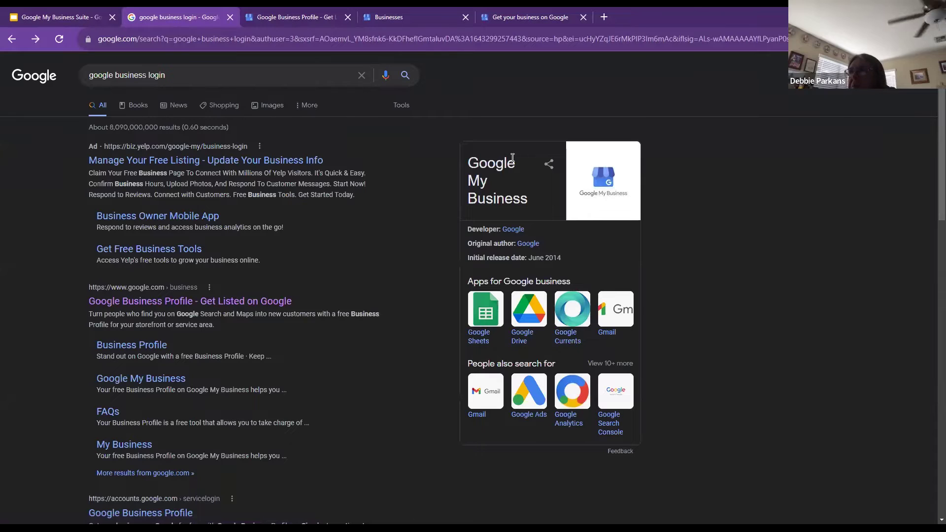
{"action": "left_click", "coordinate": [177, 73]}
{"action": "left_click_drag", "start_coordinate": [177, 73], "coordinate": [148, 76]}
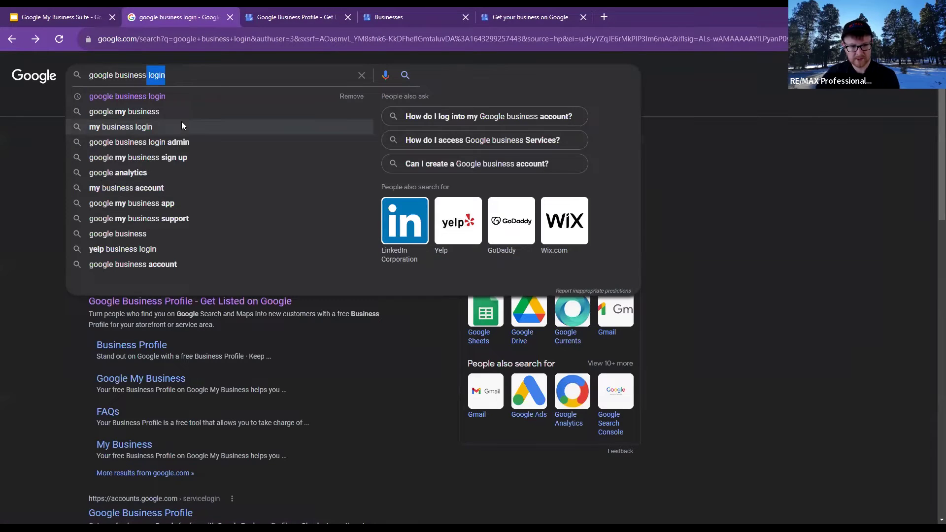
{"action": "left_click", "coordinate": [16, 197]}
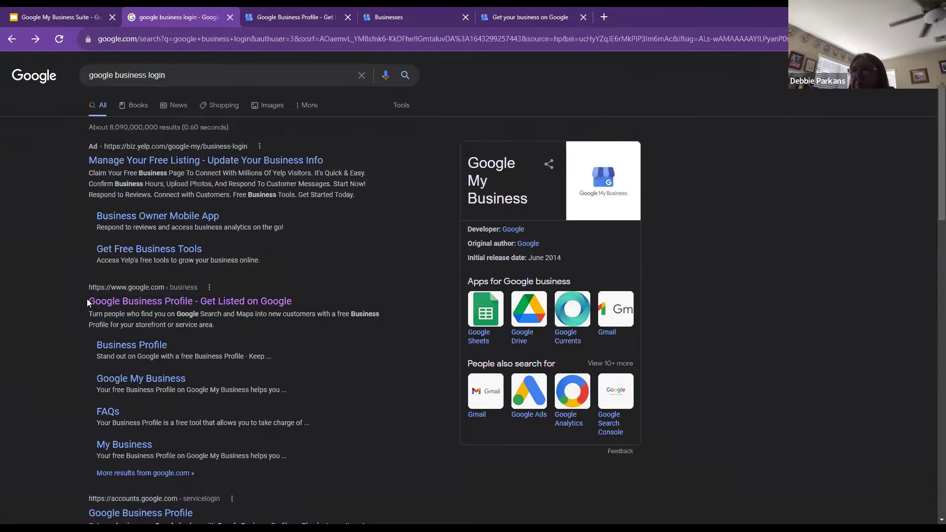
{"action": "left_click", "coordinate": [121, 304]}
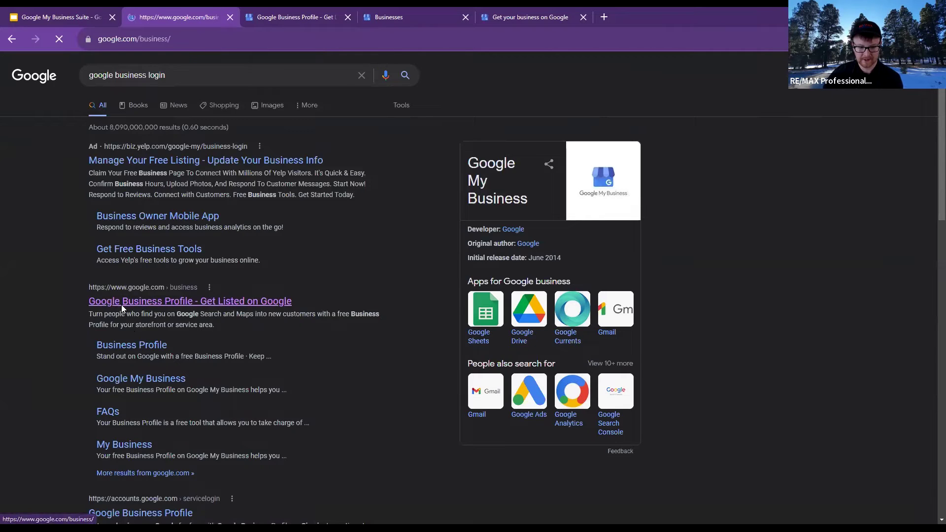
{"action": "left_click", "coordinate": [12, 39]}
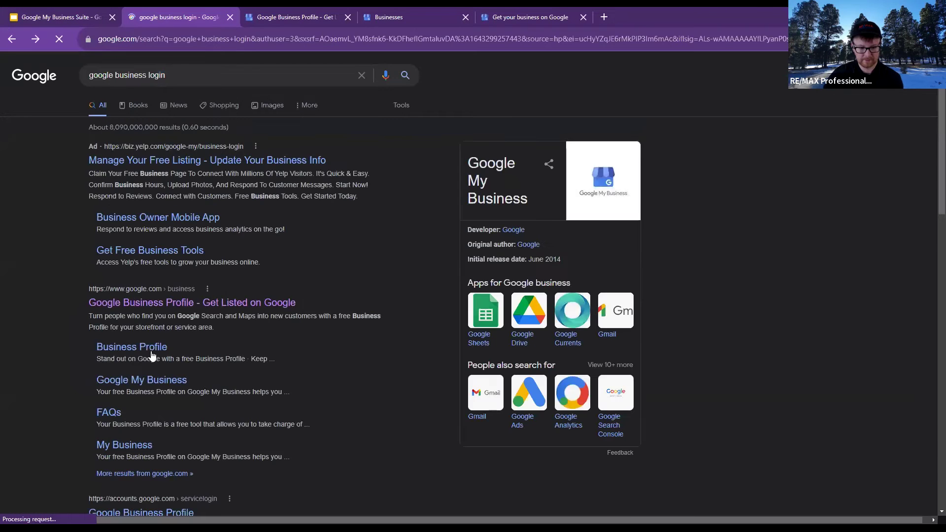
{"action": "left_click", "coordinate": [167, 306]}
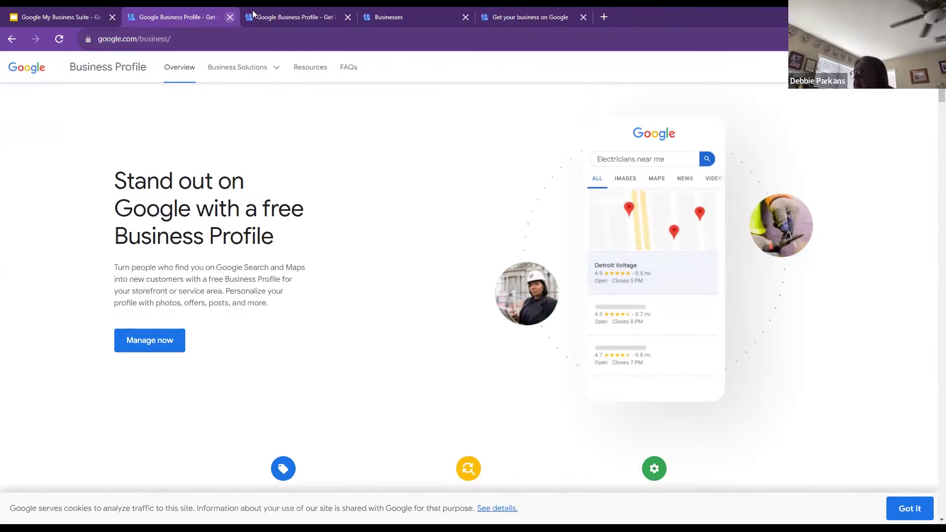
Close the duplicate Business Profile tab and return to the overview tab
{"action": "left_click", "coordinate": [296, 16]}
{"action": "left_click", "coordinate": [348, 18]}
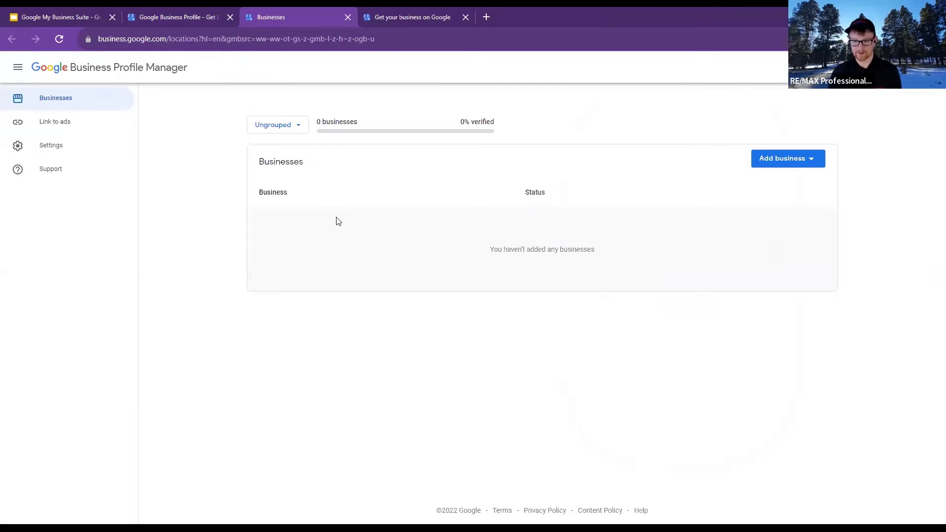
{"action": "left_click", "coordinate": [408, 12]}
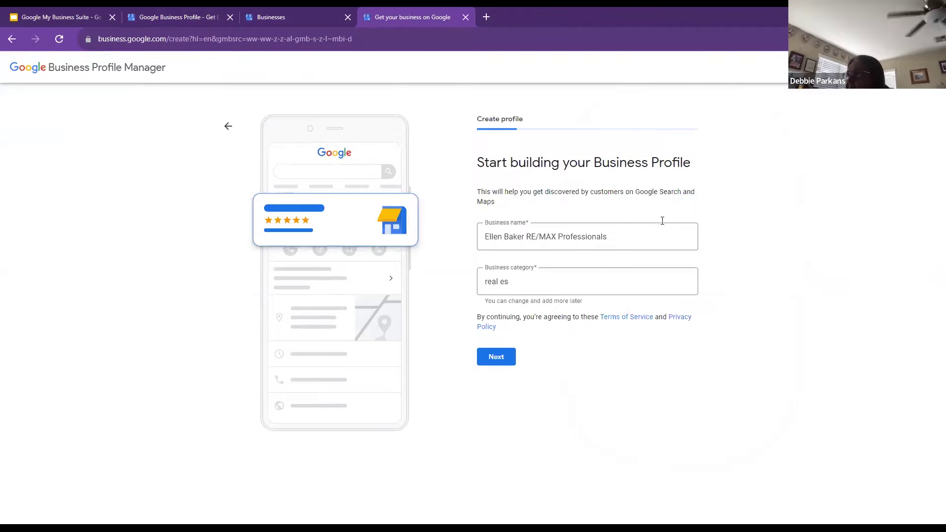
{"action": "left_click", "coordinate": [223, 15]}
Open the businesses list and choose Add business > Add single business
{"action": "left_click", "coordinate": [882, 67]}
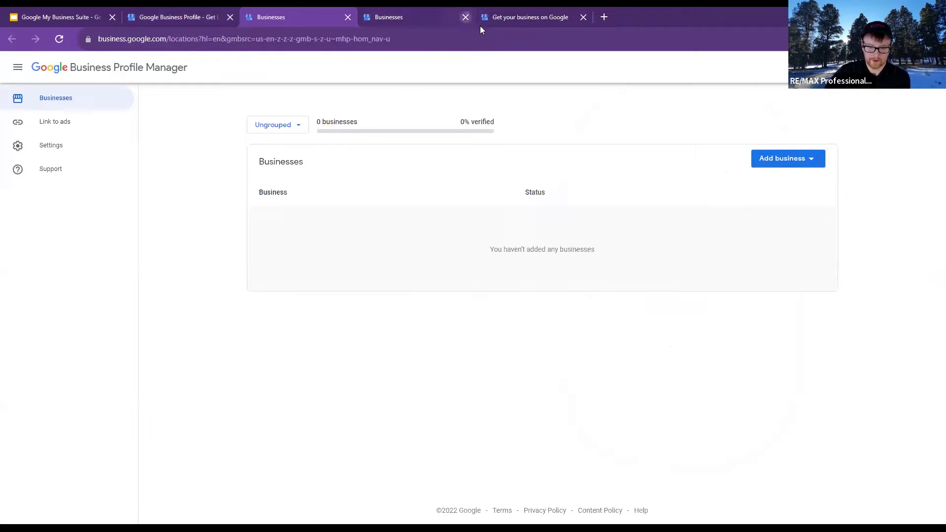
{"action": "left_click", "coordinate": [813, 163]}
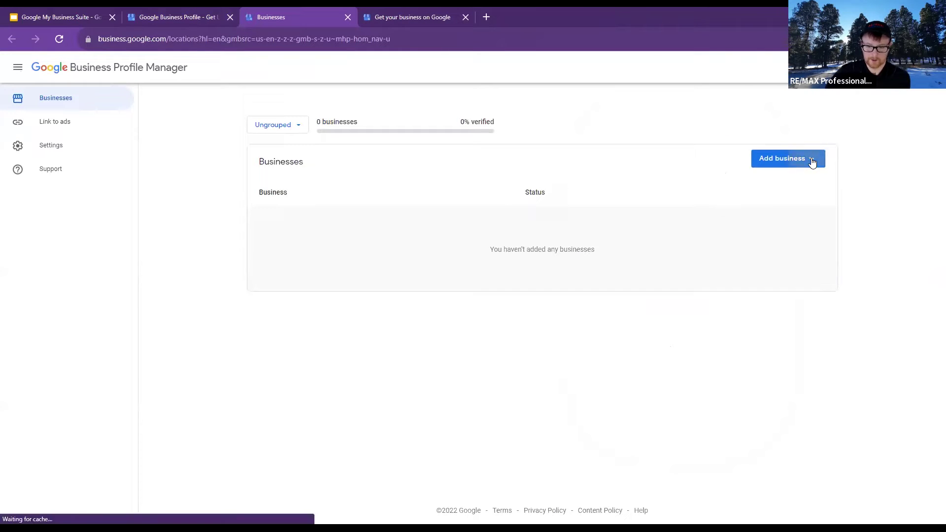
{"action": "left_click", "coordinate": [793, 186]}
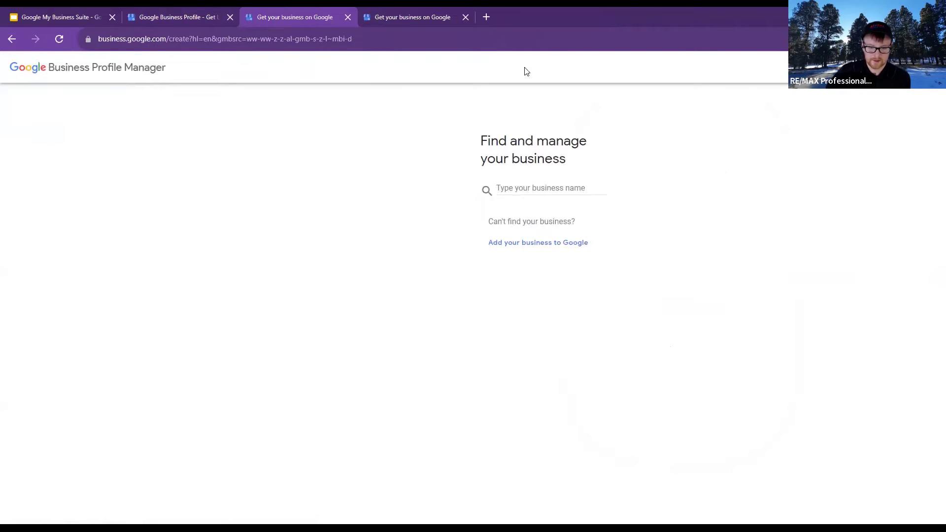
Close the extra tab and preview the 'Add your business to Google' profile form
{"action": "left_click", "coordinate": [466, 17]}
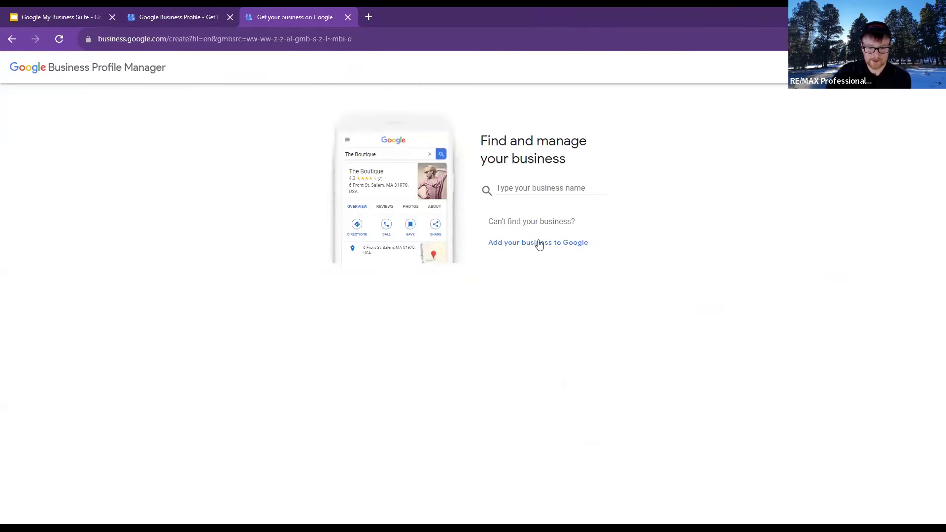
{"action": "left_click", "coordinate": [540, 246]}
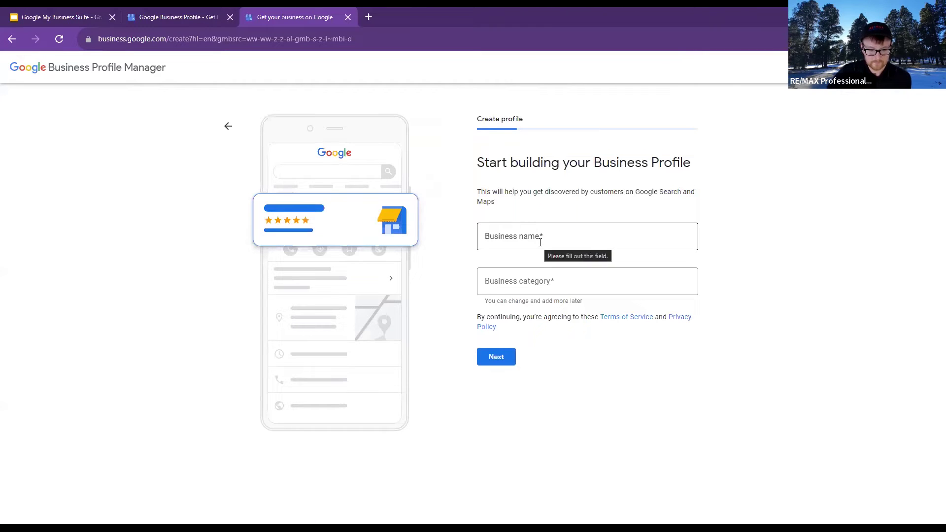
{"action": "left_click", "coordinate": [540, 243]}
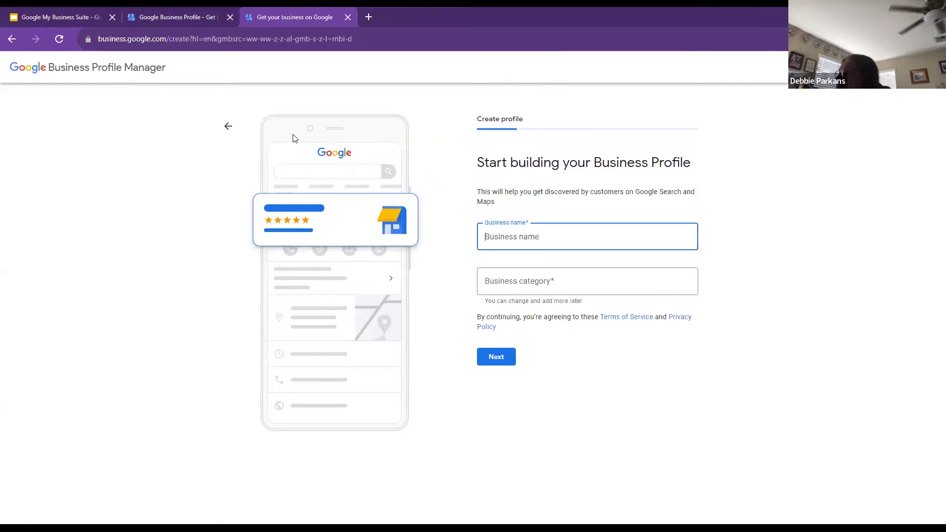
Go back through 'Find and manage your business' to the businesses list
{"action": "left_click", "coordinate": [11, 39]}
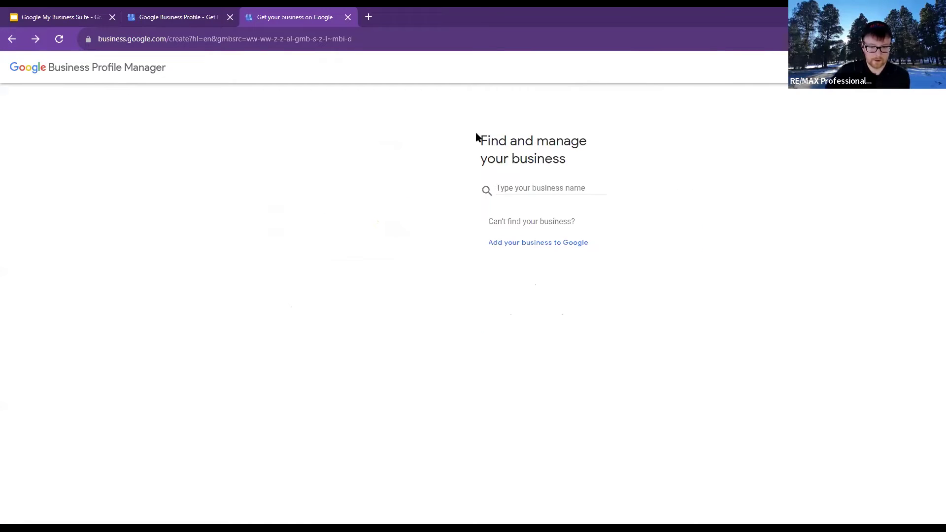
{"action": "left_click_drag", "start_coordinate": [494, 140], "coordinate": [592, 161]}
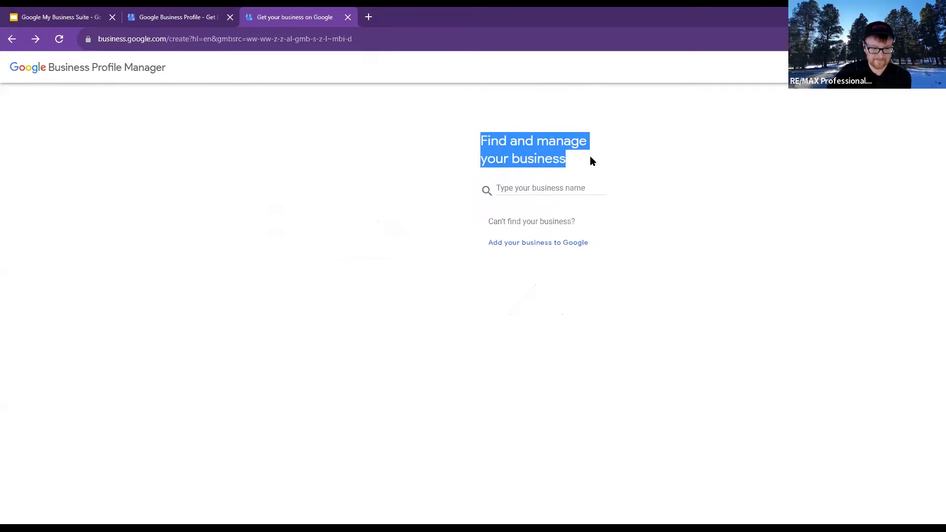
{"action": "left_click", "coordinate": [8, 41]}
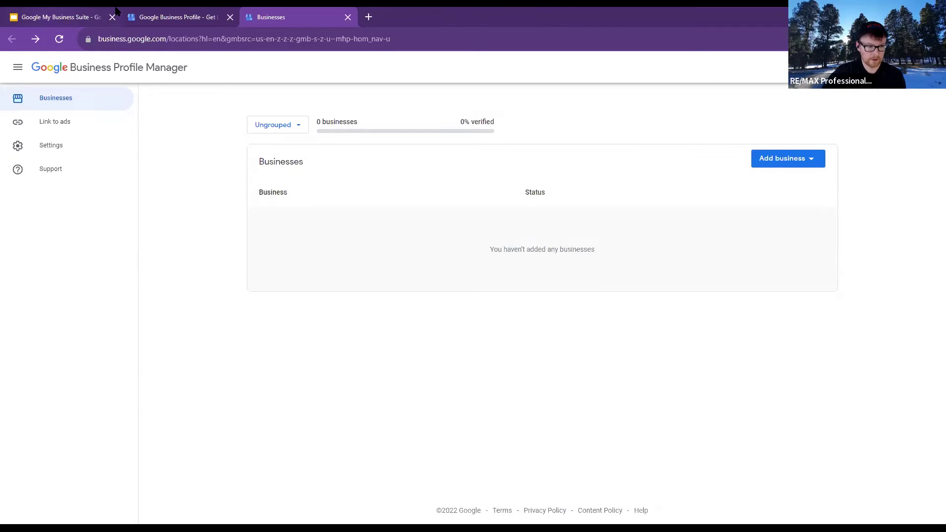
In a new tab, switch to another Google account and open Business Profile from the apps launcher
{"action": "left_click", "coordinate": [172, 17]}
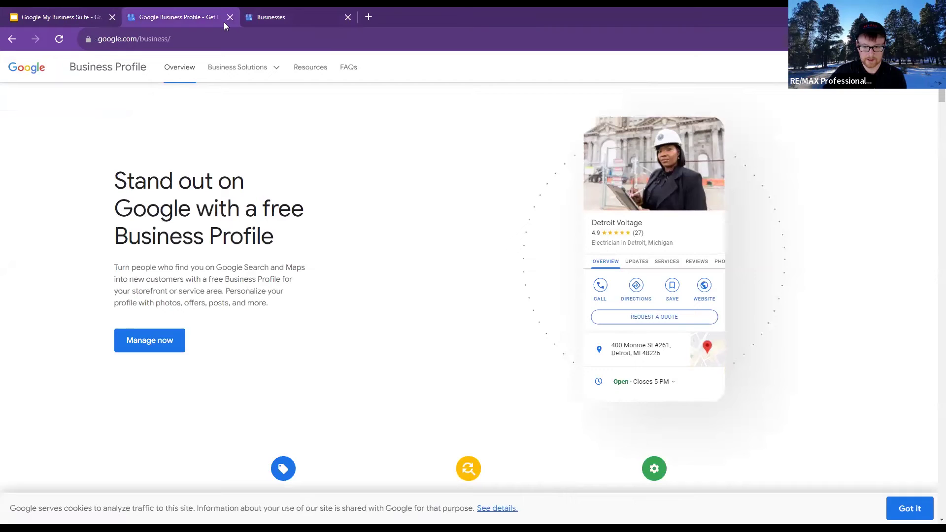
{"action": "left_click", "coordinate": [369, 18]}
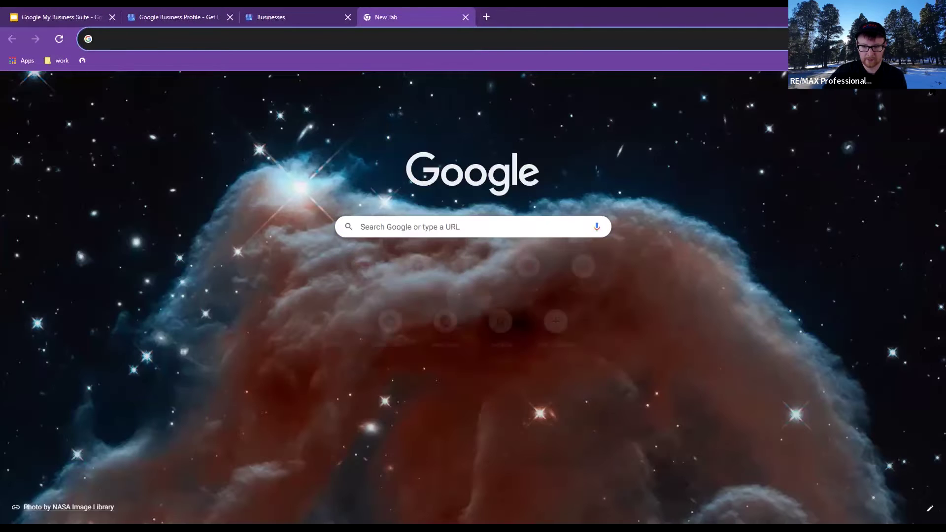
{"action": "left_click", "coordinate": [930, 90]}
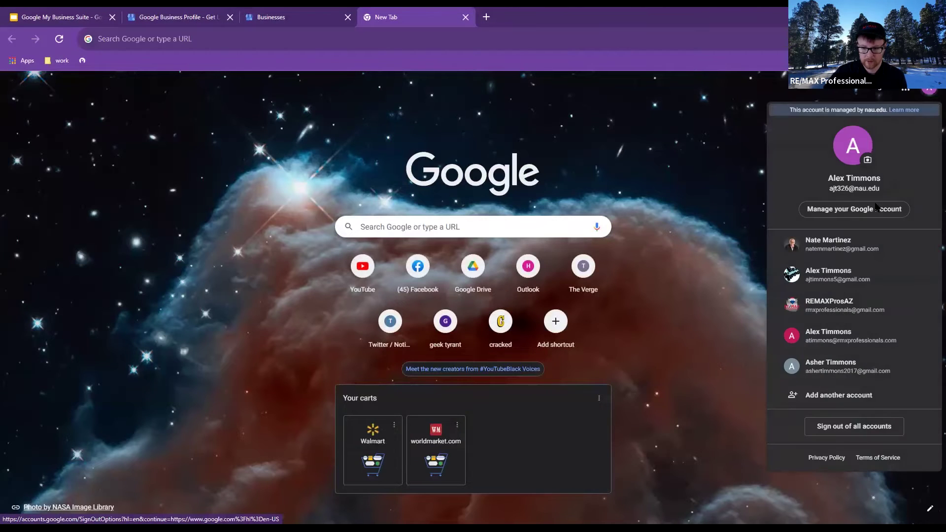
{"action": "left_click", "coordinate": [846, 284]}
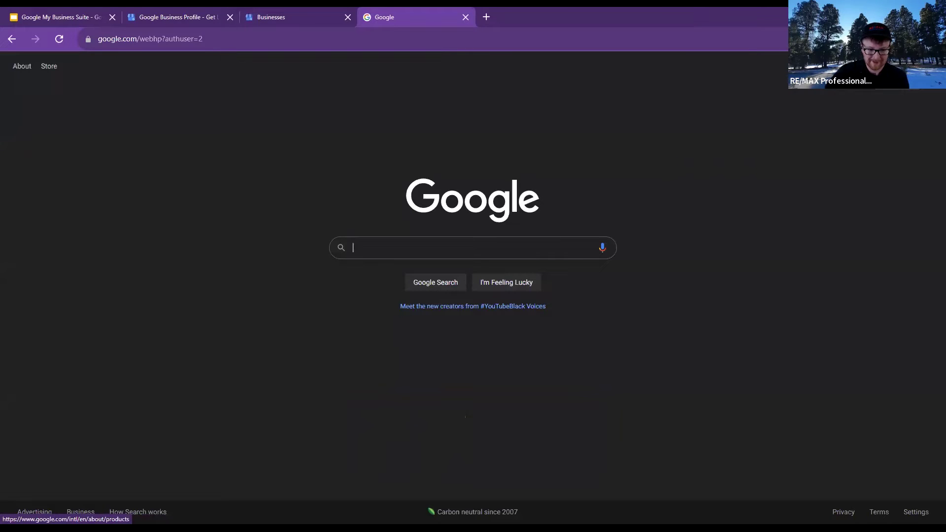
{"action": "left_click", "coordinate": [904, 66]}
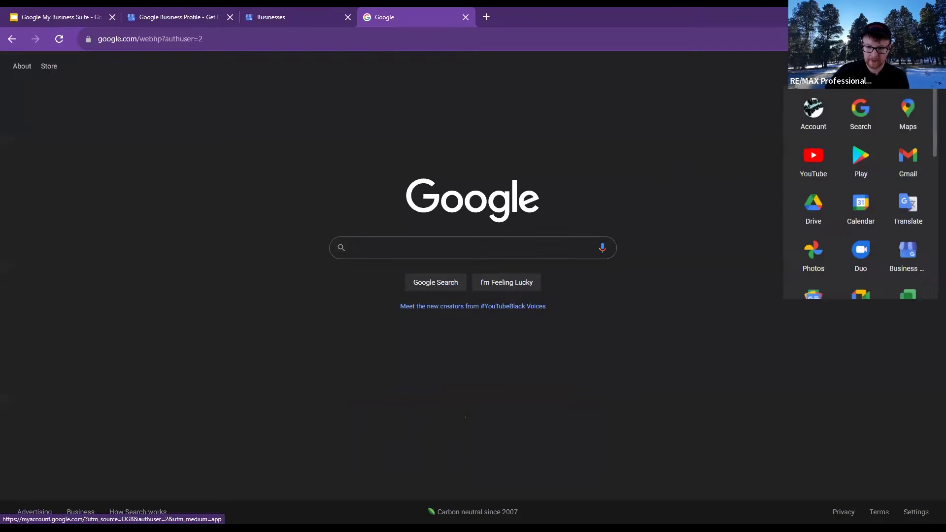
{"action": "left_click", "coordinate": [909, 255]}
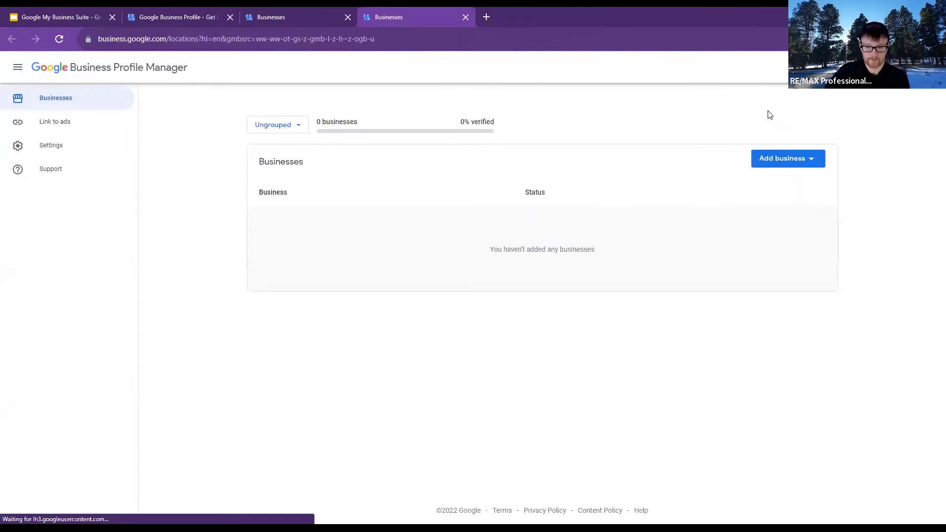
Choose Add business > Add single business > Add your business to Google to open the profile form
{"action": "left_click", "coordinate": [803, 169]}
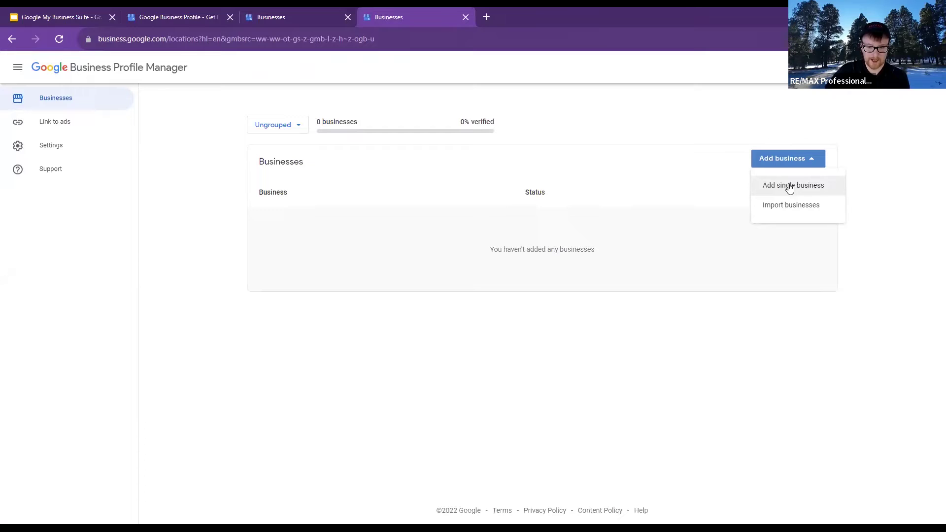
{"action": "left_click", "coordinate": [783, 190]}
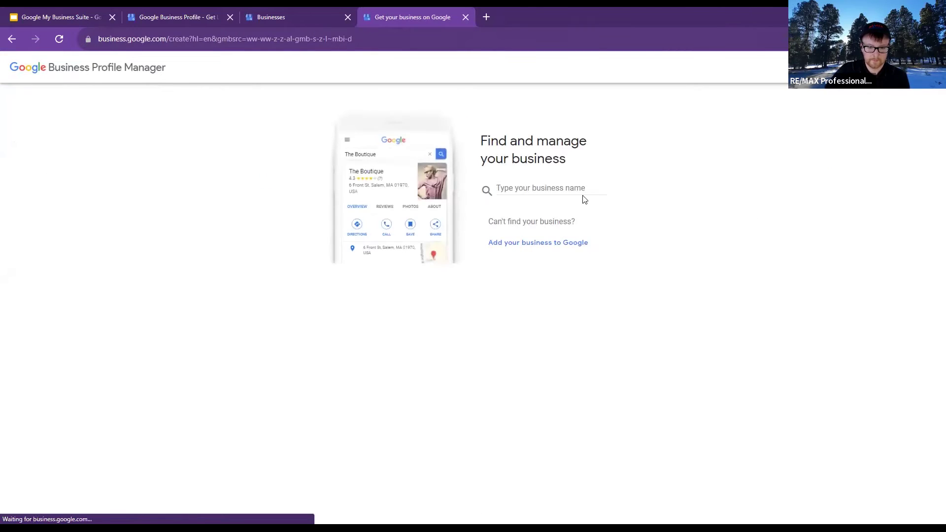
{"action": "left_click", "coordinate": [542, 190]}
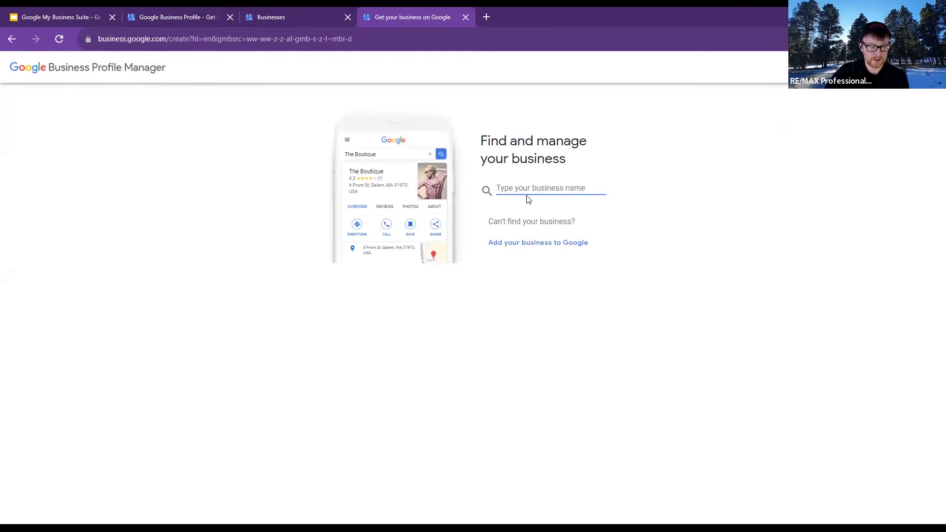
{"action": "left_click", "coordinate": [526, 248]}
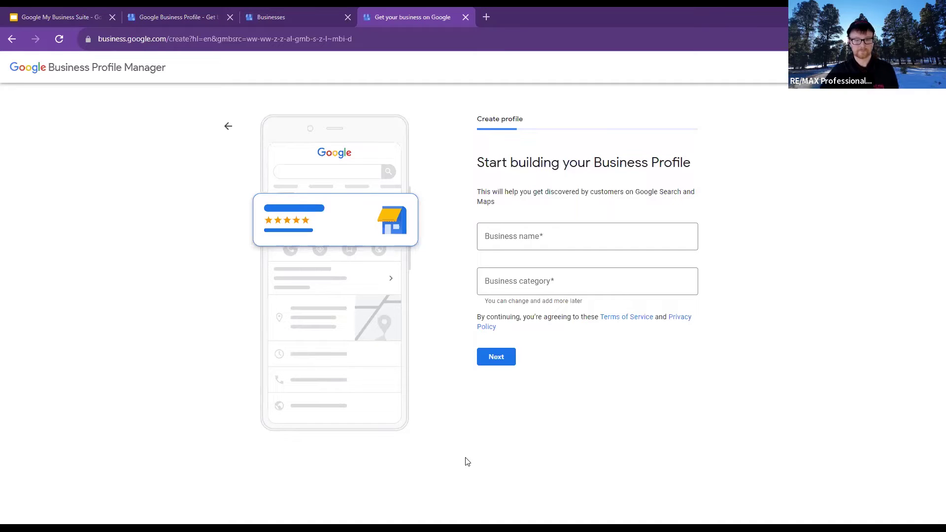
Check the Business name and category fields, then present the Slides deck full screen with Ctrl+F5
{"action": "left_click", "coordinate": [524, 233]}
{"action": "left_click", "coordinate": [542, 290]}
{"action": "left_click", "coordinate": [532, 248]}
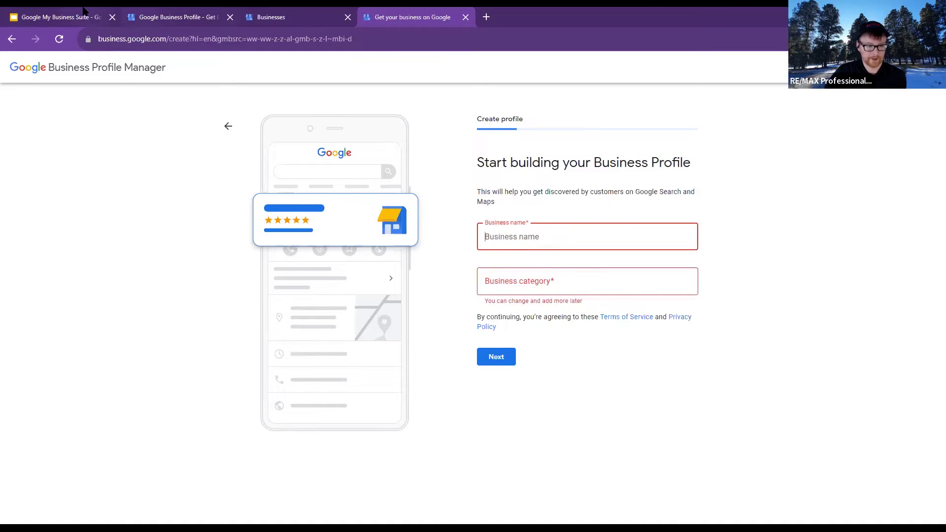
{"action": "left_click", "coordinate": [84, 10]}
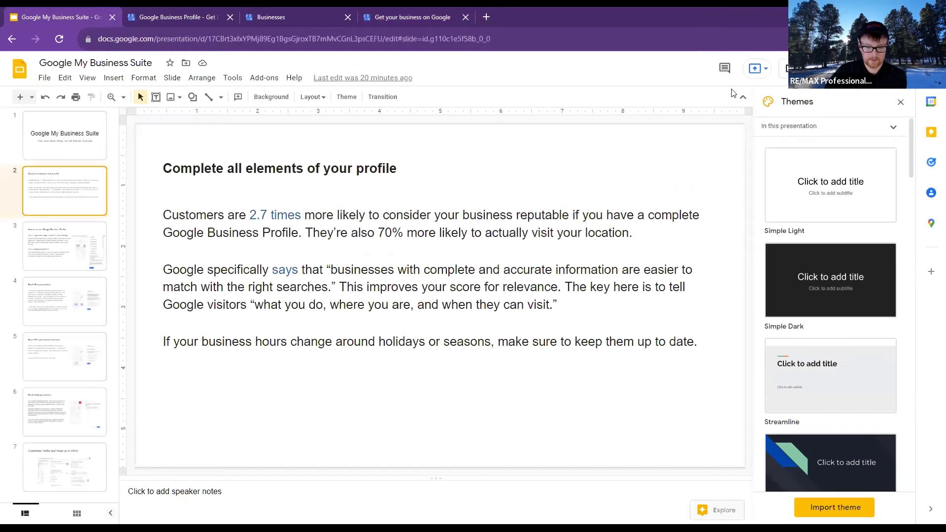
{"action": "key", "text": "ctrl+F5"}
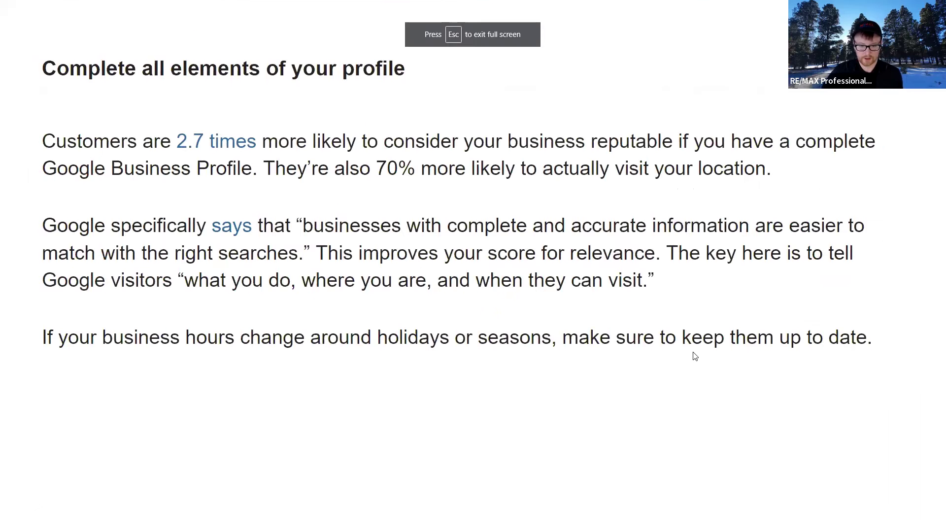
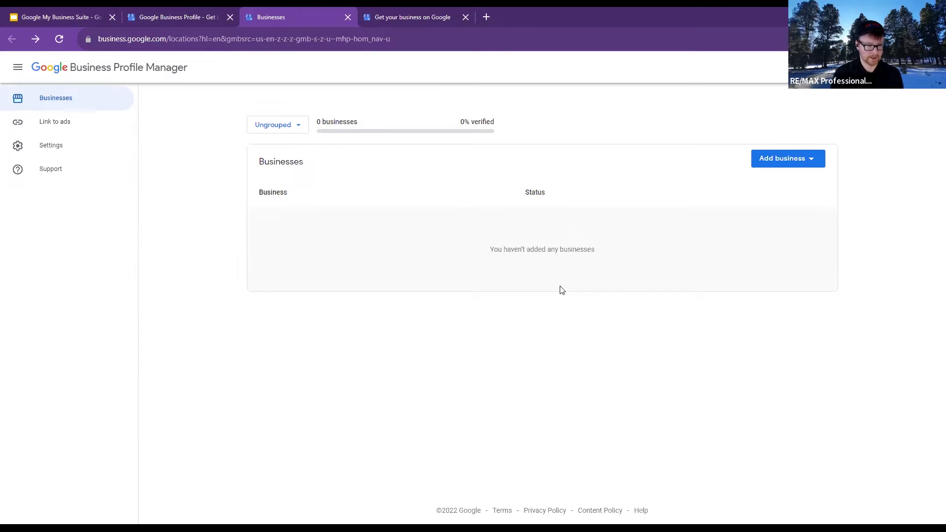
Close the Businesses and 'Get your business on Google' tabs and open a blank new tab
{"action": "left_click", "coordinate": [348, 17]}
{"action": "left_click", "coordinate": [348, 17]}
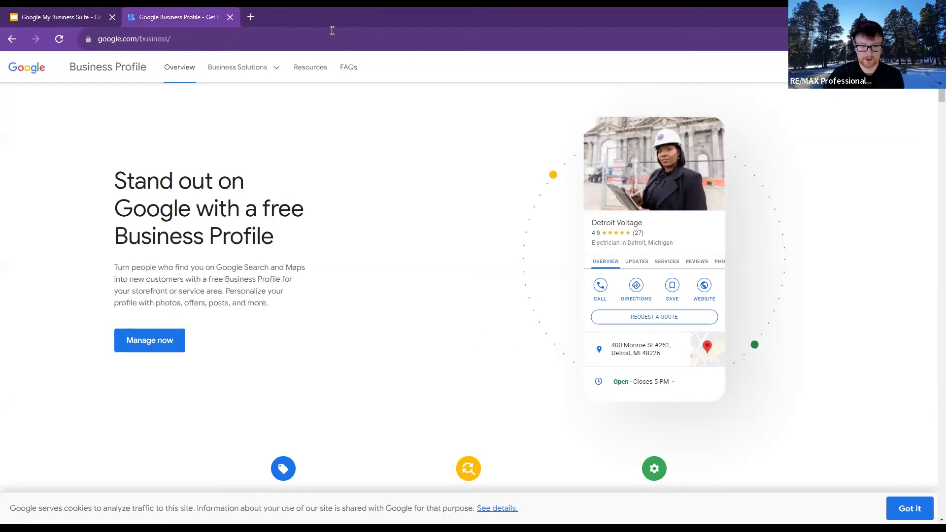
{"action": "left_click", "coordinate": [250, 17]}
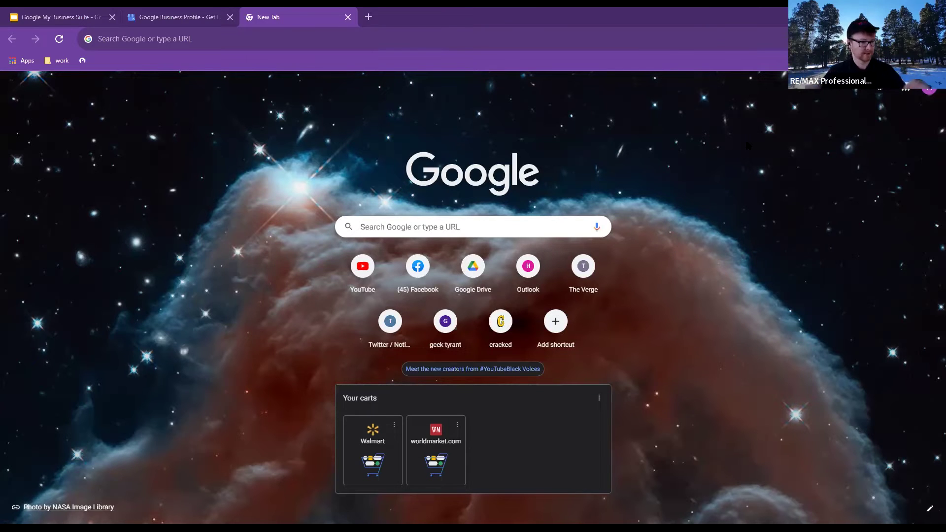
Switch Chrome to the business's Google account and launch Business Profile from the Google apps grid
{"action": "left_click", "coordinate": [930, 88]}
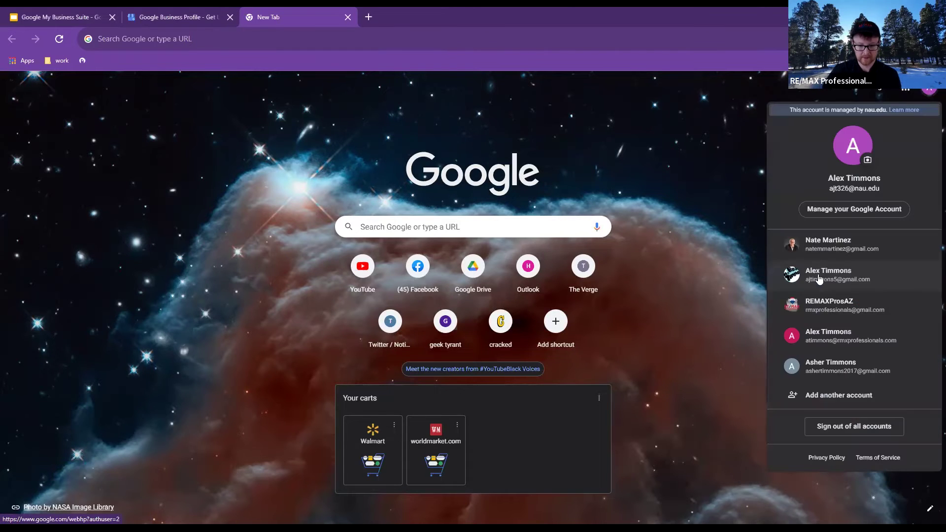
{"action": "left_click", "coordinate": [828, 302]}
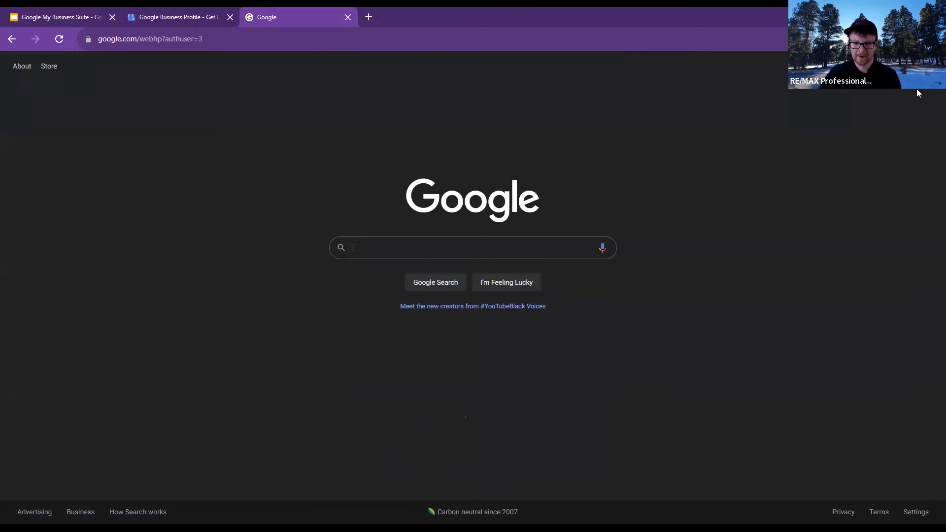
{"action": "left_click", "coordinate": [906, 66]}
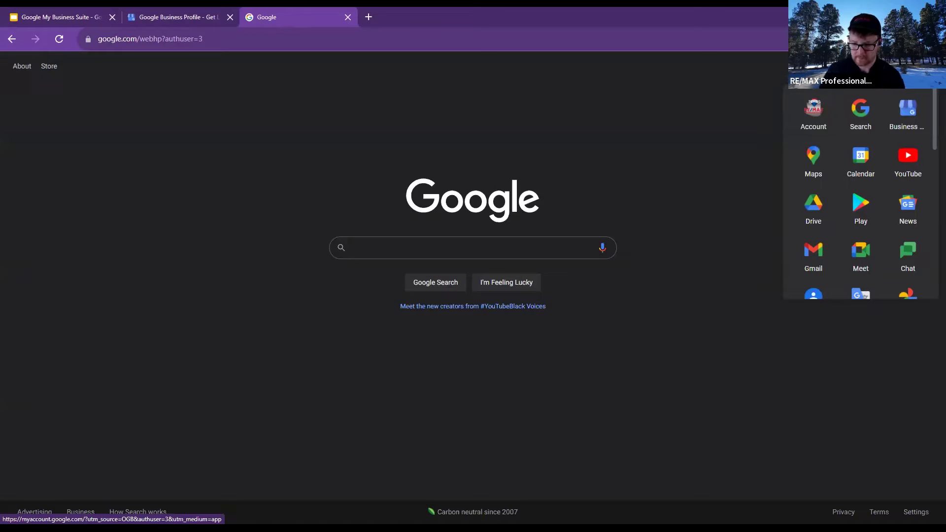
{"action": "left_click", "coordinate": [901, 125]}
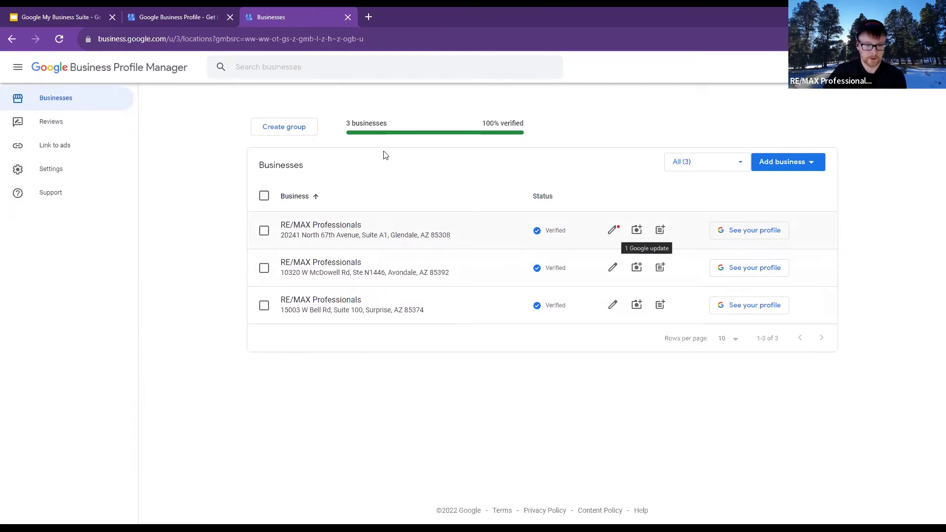
Highlight the '3 businesses, 100% verified' summary and first Verified status, then open RE/MAX Professionals Glendale
{"action": "left_click_drag", "start_coordinate": [342, 125], "coordinate": [523, 127]}
{"action": "triple_click", "coordinate": [524, 127]}
{"action": "left_click", "coordinate": [525, 127]}
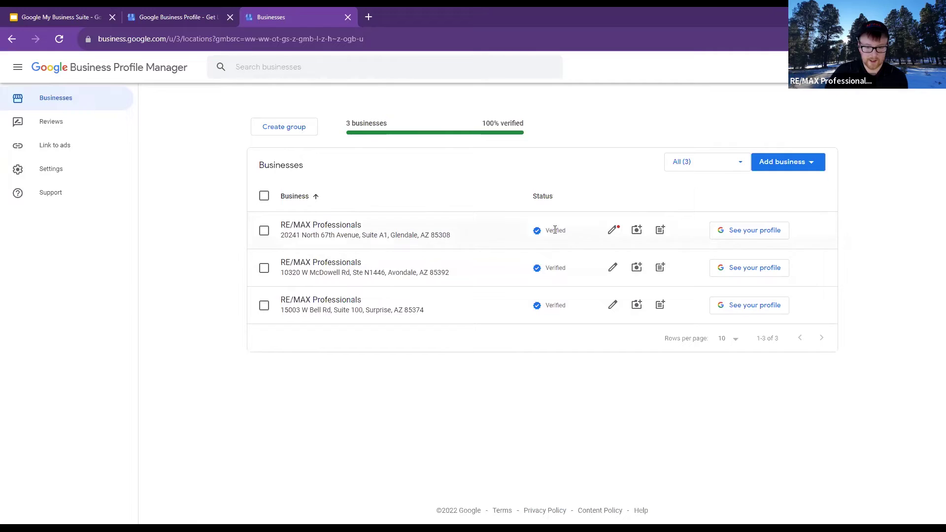
{"action": "left_click_drag", "start_coordinate": [545, 232], "coordinate": [568, 235]}
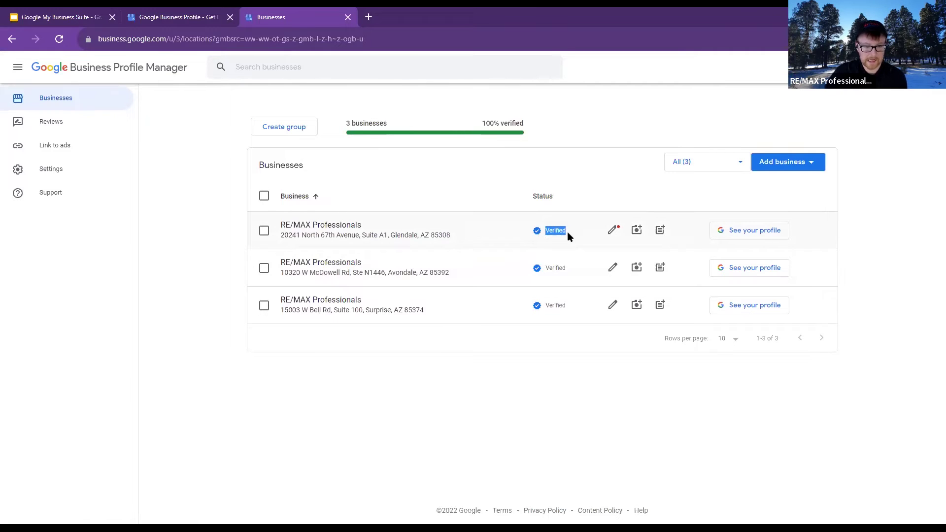
{"action": "left_click", "coordinate": [557, 183]}
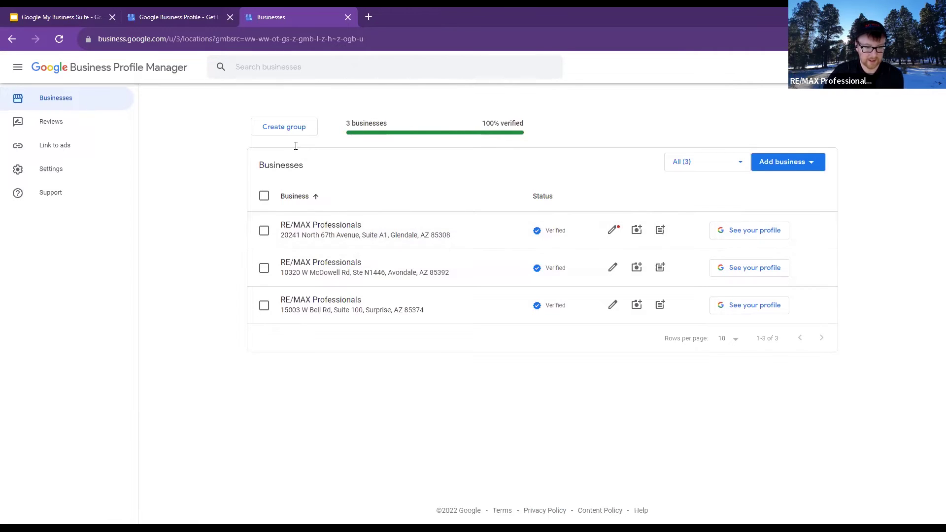
{"action": "left_click", "coordinate": [329, 237]}
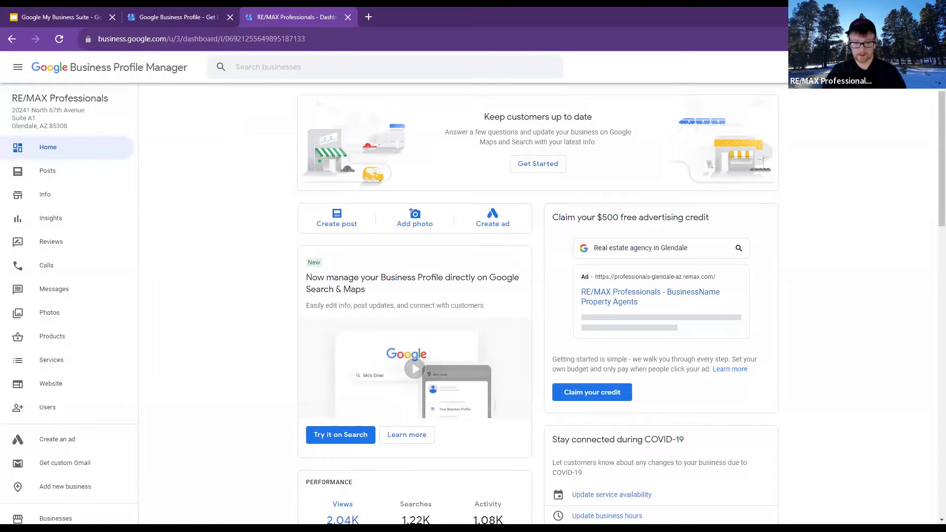
Scroll the Glendale Home dashboard to review its views, 3.7 rating, photos, reviews and cards
{"action": "scroll", "coordinate": [270, 322], "scroll_direction": "down", "scroll_amount": 2}
{"action": "scroll", "coordinate": [270, 322], "scroll_direction": "down", "scroll_amount": 3}
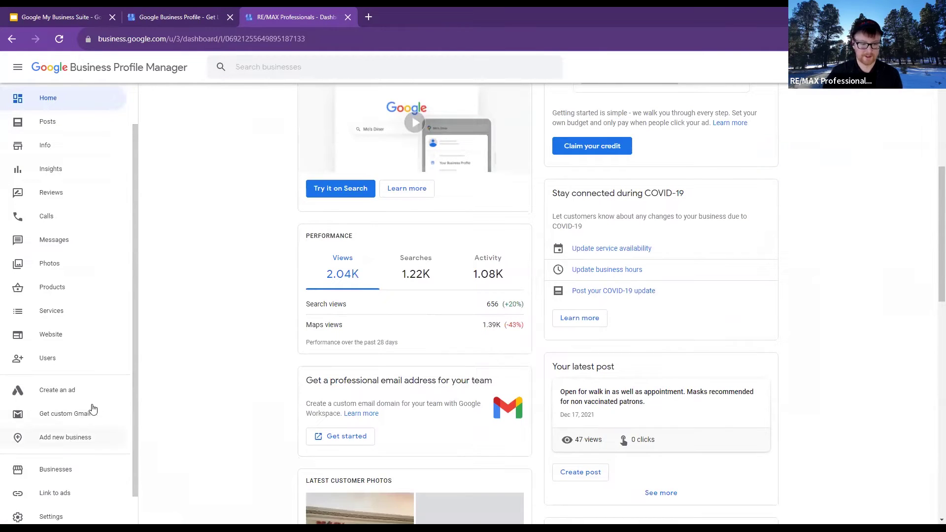
{"action": "scroll", "coordinate": [94, 410], "scroll_direction": "down", "scroll_amount": 1}
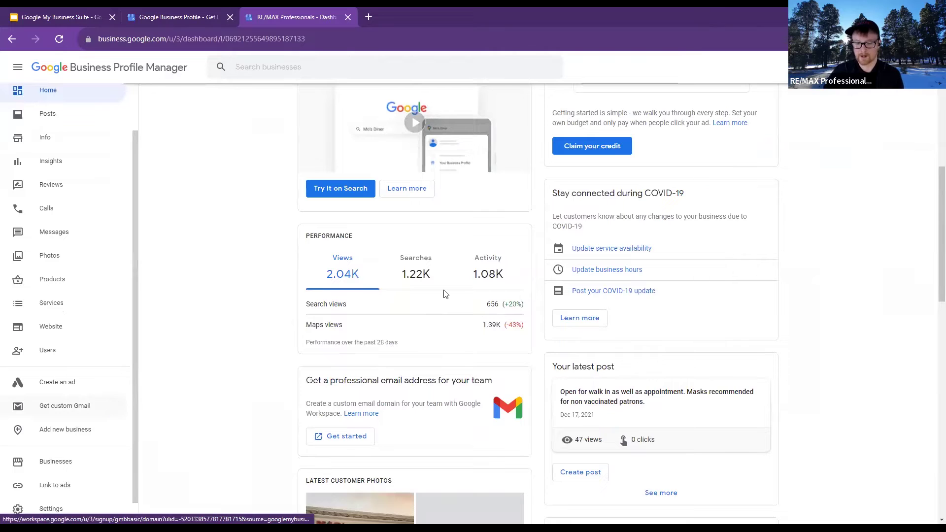
{"action": "scroll", "coordinate": [443, 296], "scroll_direction": "down", "scroll_amount": 4}
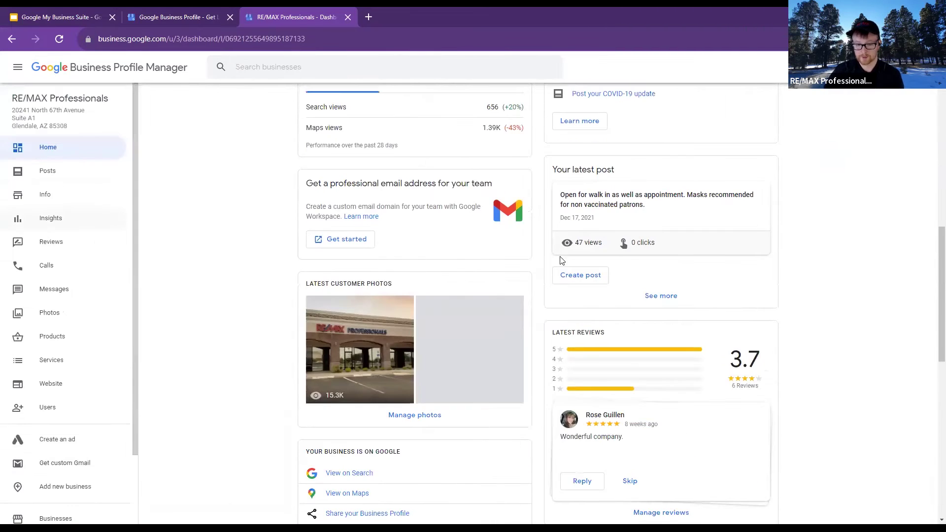
{"action": "scroll", "coordinate": [545, 302], "scroll_direction": "down", "scroll_amount": 3}
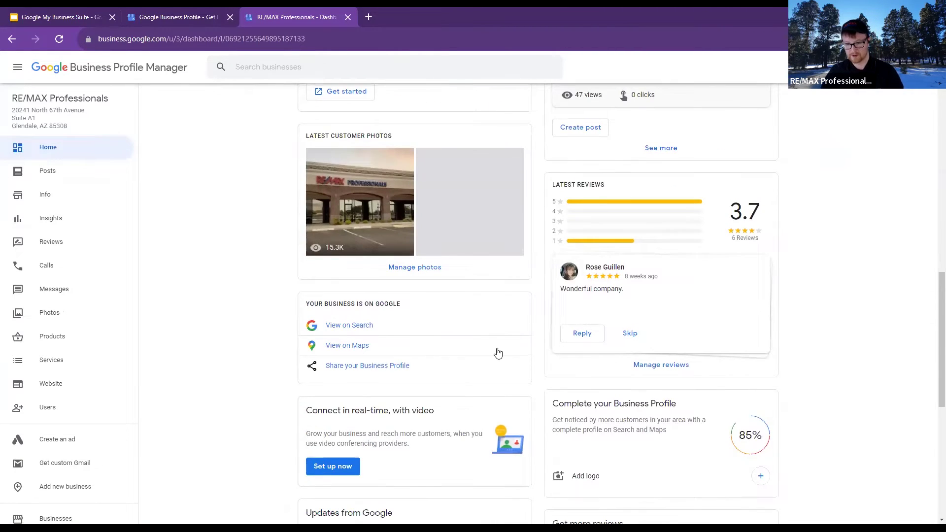
{"action": "scroll", "coordinate": [497, 344], "scroll_direction": "down", "scroll_amount": 3}
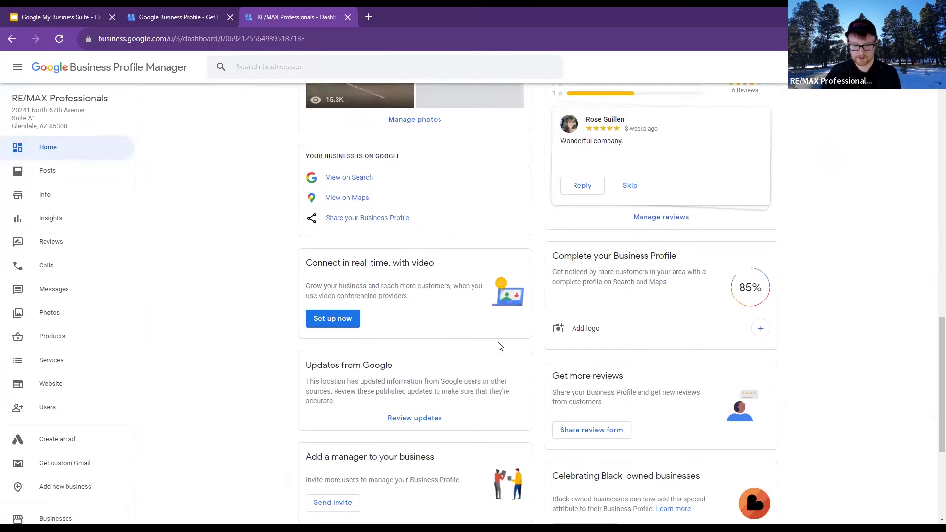
{"action": "scroll", "coordinate": [296, 300], "scroll_direction": "down", "scroll_amount": 4}
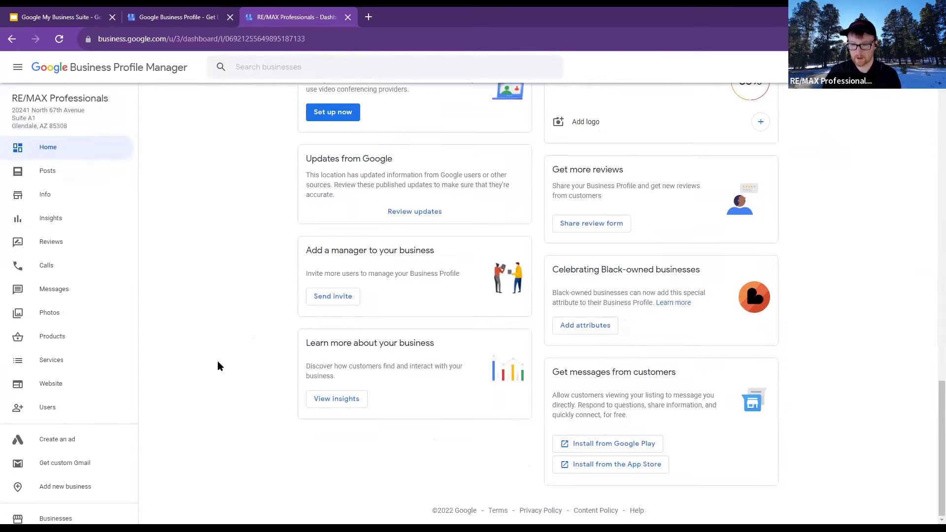
{"action": "scroll", "coordinate": [242, 315], "scroll_direction": "up", "scroll_amount": 15}
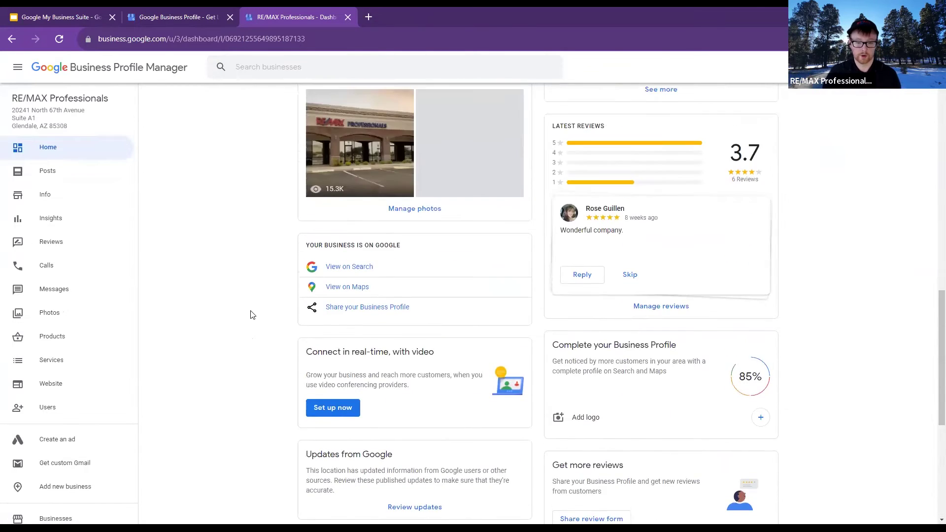
{"action": "scroll", "coordinate": [252, 314], "scroll_direction": "up", "scroll_amount": 6}
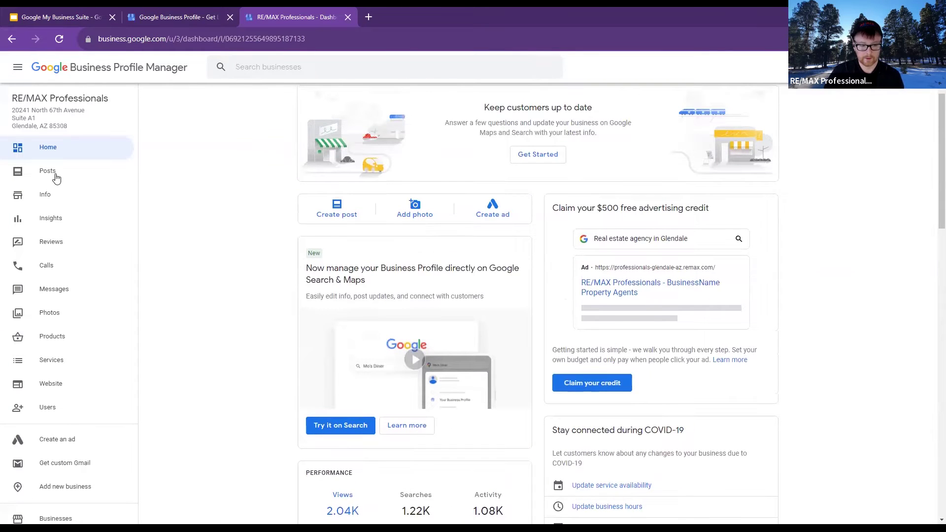
Go through Posts to the Glendale location's Info page and scroll its details
{"action": "left_click", "coordinate": [55, 173]}
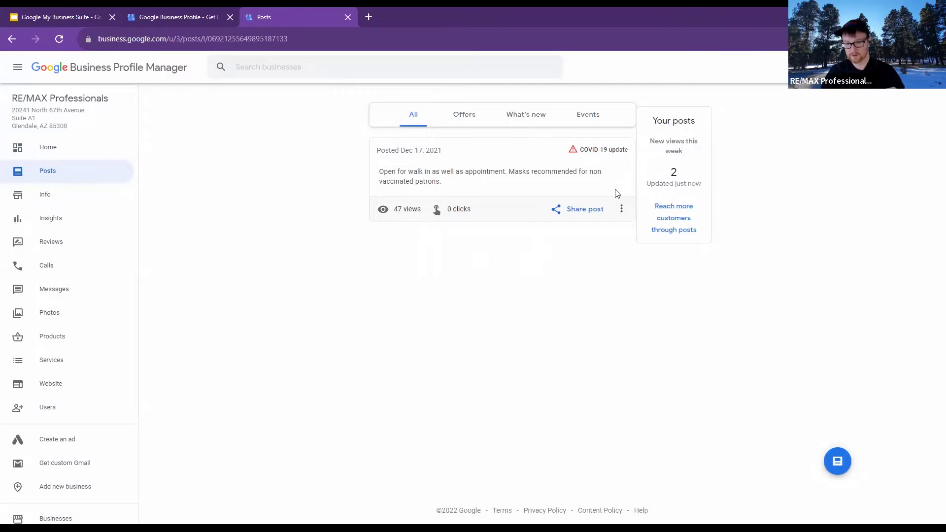
{"action": "left_click", "coordinate": [60, 195]}
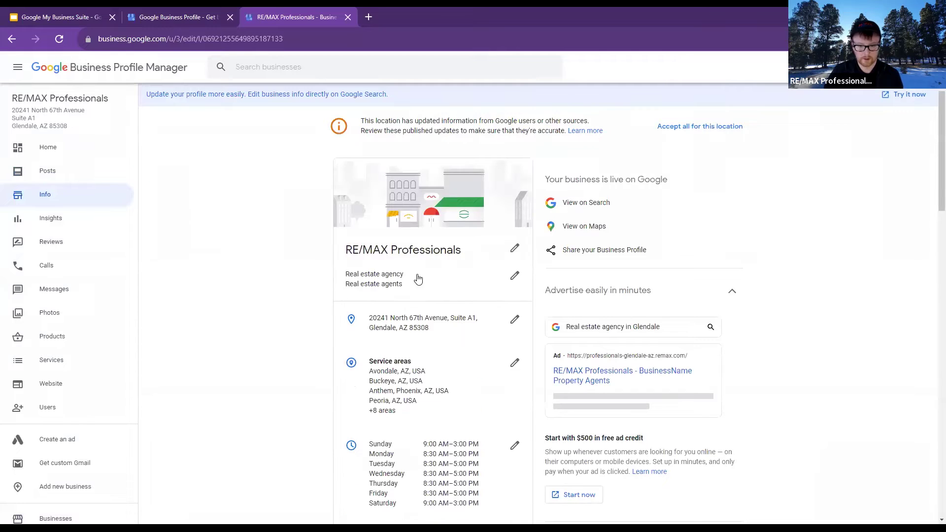
{"action": "scroll", "coordinate": [184, 296], "scroll_direction": "down", "scroll_amount": 3}
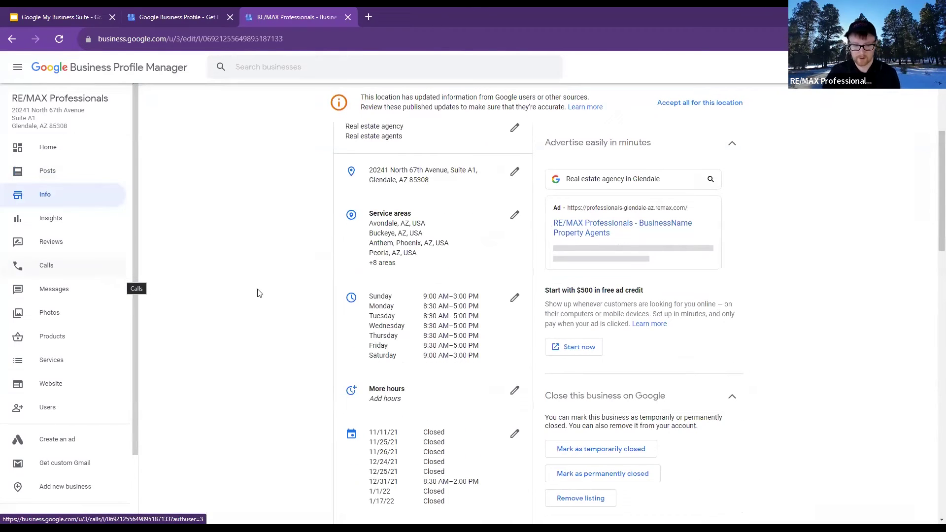
{"action": "scroll", "coordinate": [257, 293], "scroll_direction": "down", "scroll_amount": 3}
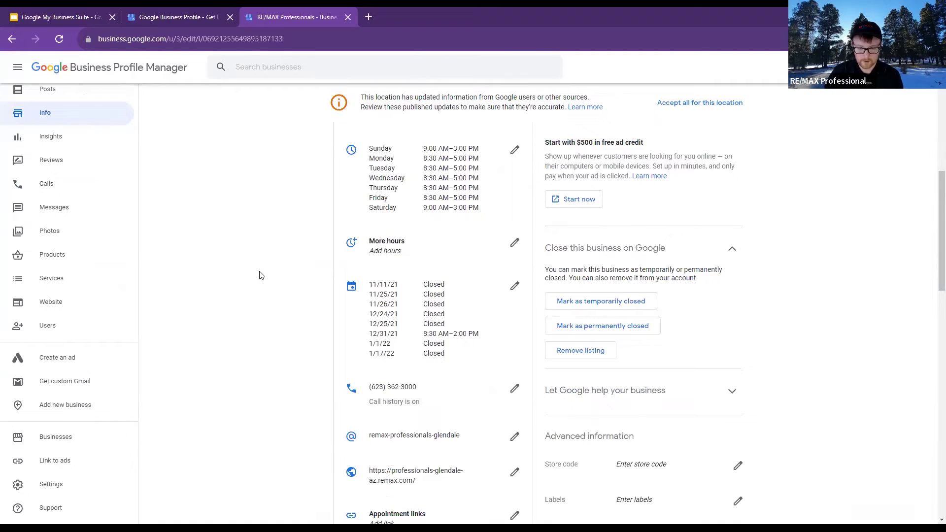
{"action": "scroll", "coordinate": [266, 272], "scroll_direction": "up", "scroll_amount": 6}
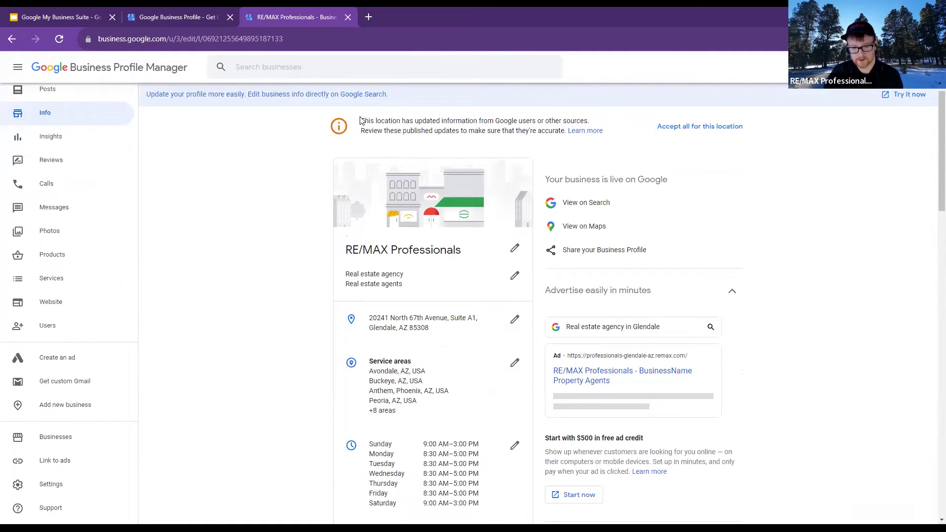
Highlight the notice that Google users have suggested updates awaiting review
{"action": "left_click_drag", "start_coordinate": [362, 121], "coordinate": [570, 141]}
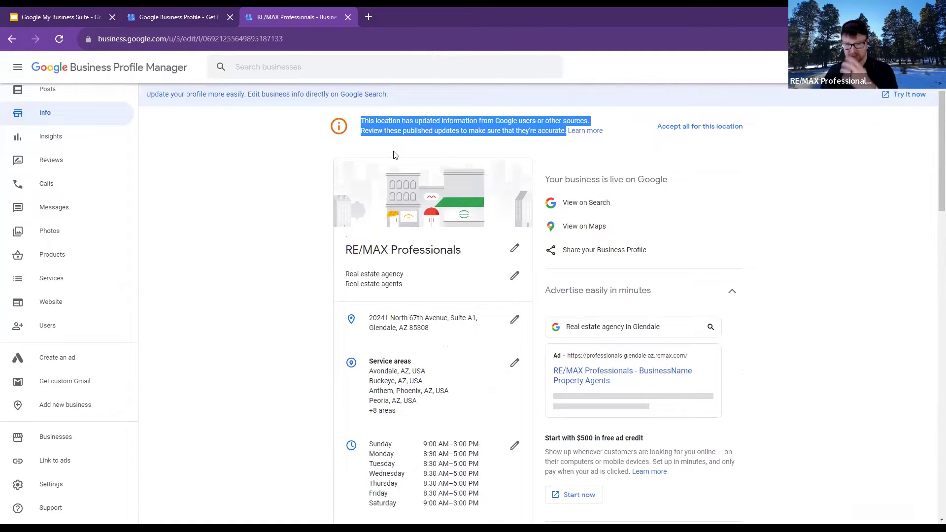
{"action": "left_click", "coordinate": [477, 147]}
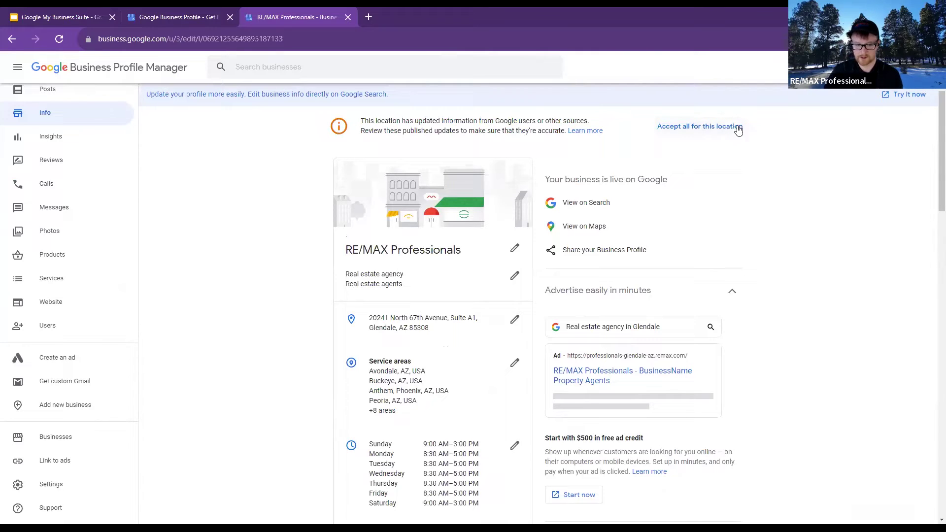
{"action": "scroll", "coordinate": [291, 168], "scroll_direction": "down", "scroll_amount": 3}
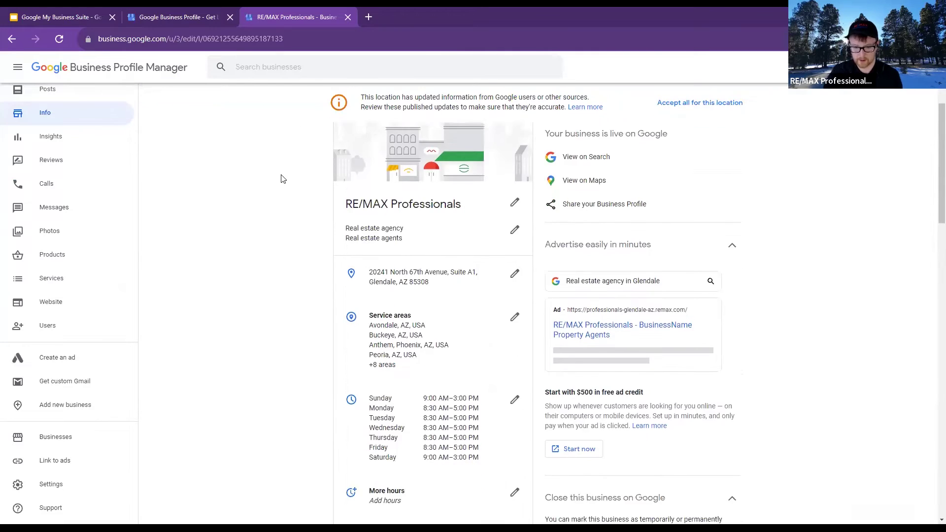
{"action": "scroll", "coordinate": [706, 242], "scroll_direction": "up", "scroll_amount": 3}
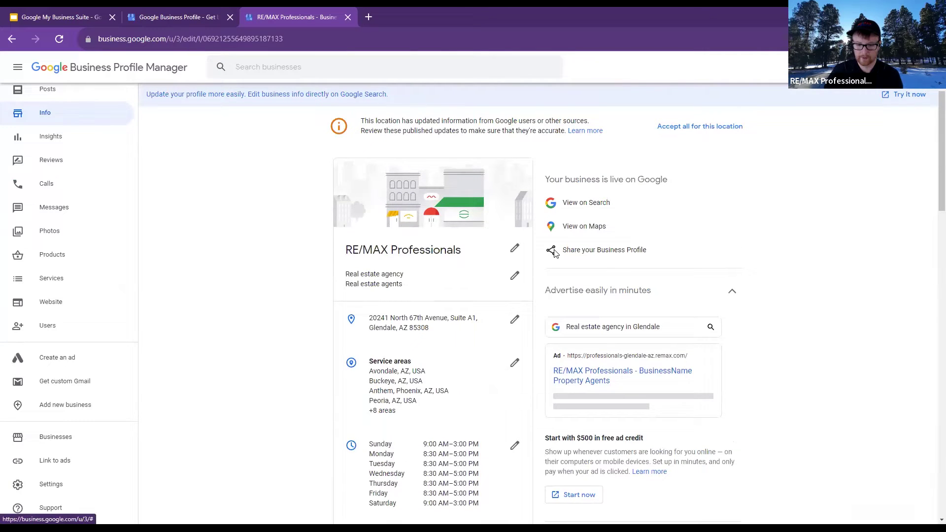
{"action": "left_click", "coordinate": [554, 251]}
{"action": "left_click", "coordinate": [511, 279]}
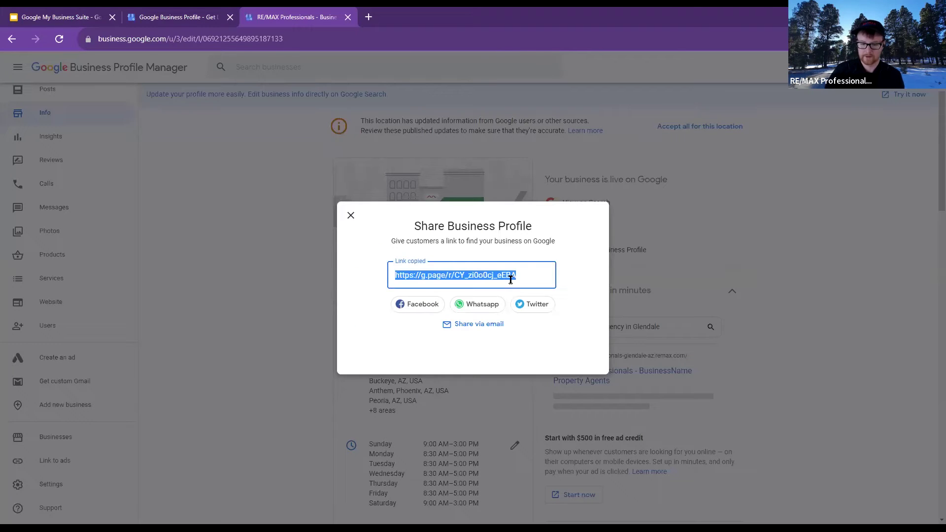
{"action": "left_click", "coordinate": [353, 217]}
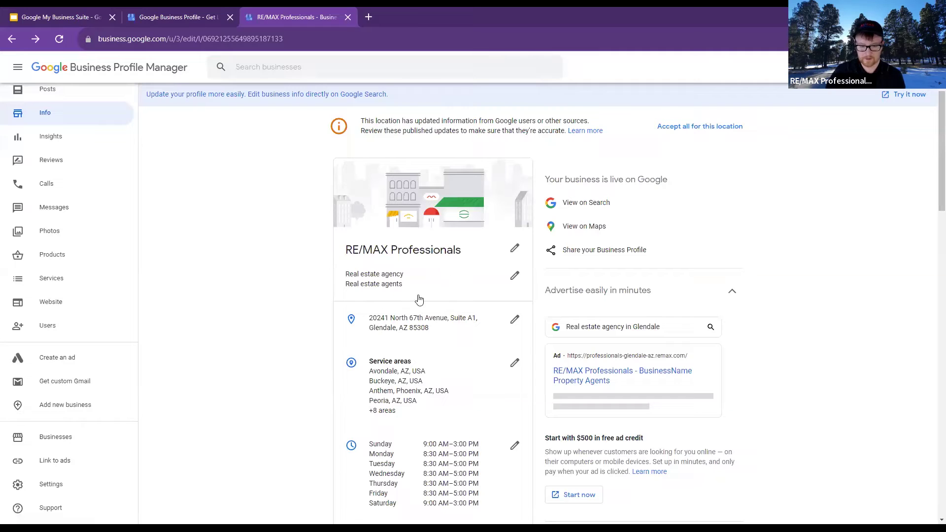
{"action": "left_click", "coordinate": [515, 276]}
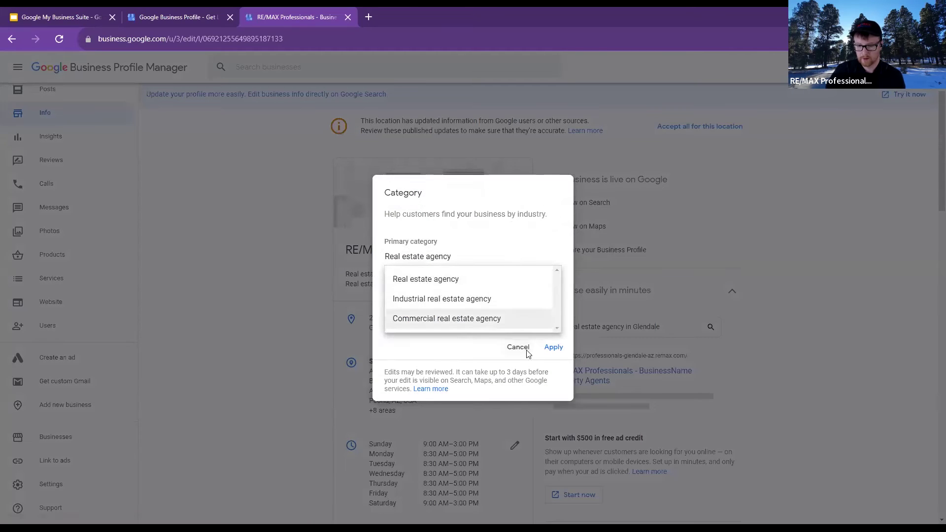
{"action": "left_click", "coordinate": [526, 350]}
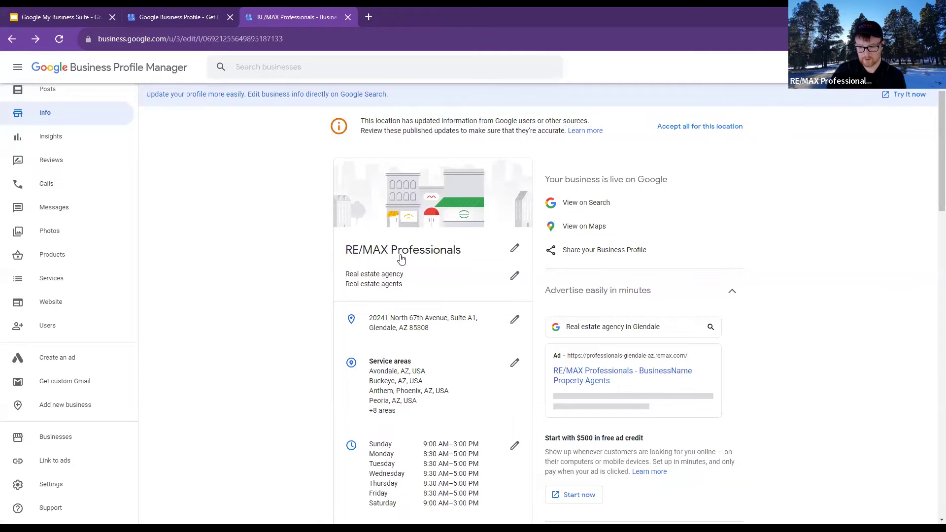
{"action": "scroll", "coordinate": [84, 175], "scroll_direction": "up", "scroll_amount": 2}
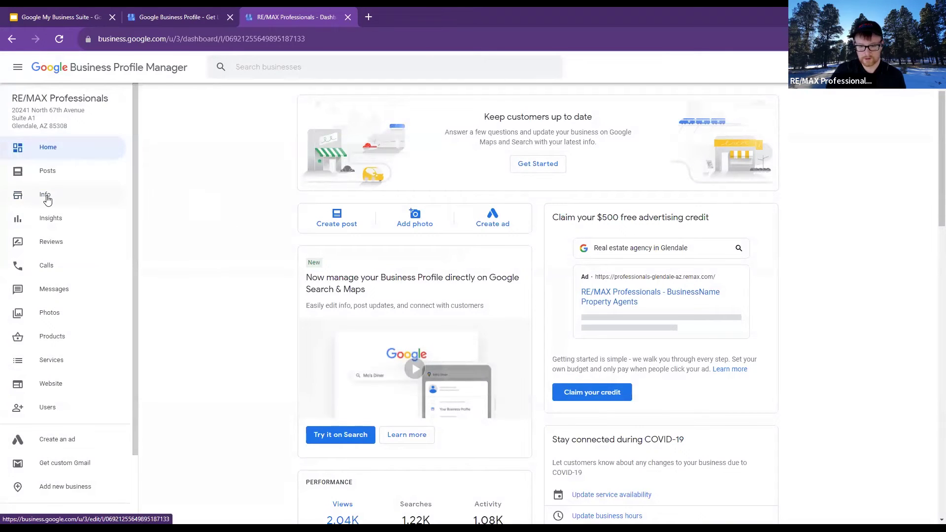
{"action": "left_click", "coordinate": [47, 197]}
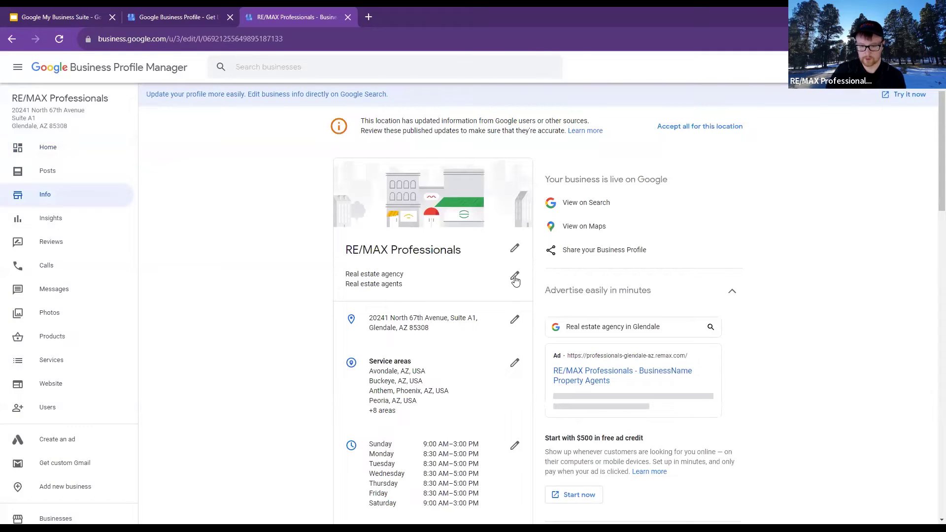
{"action": "left_click", "coordinate": [515, 280]}
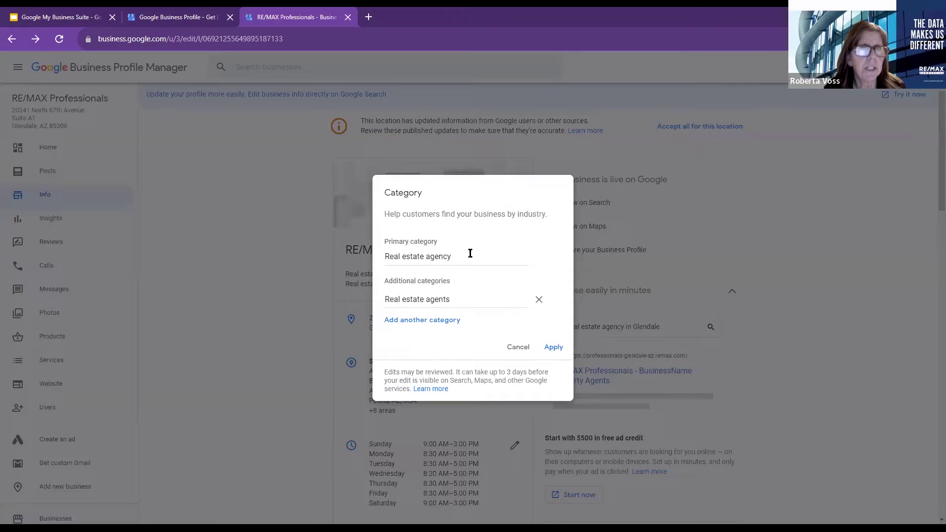
{"action": "left_click", "coordinate": [518, 348]}
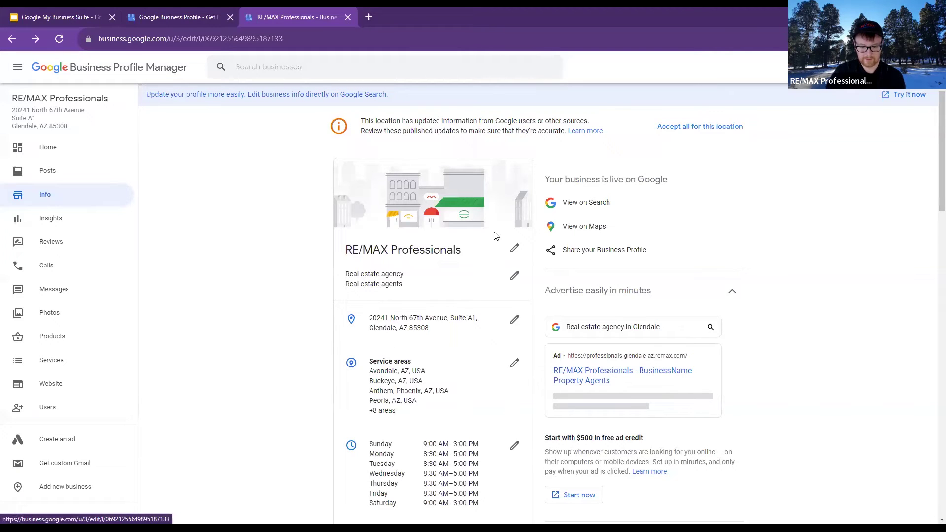
{"action": "left_click", "coordinate": [514, 276]}
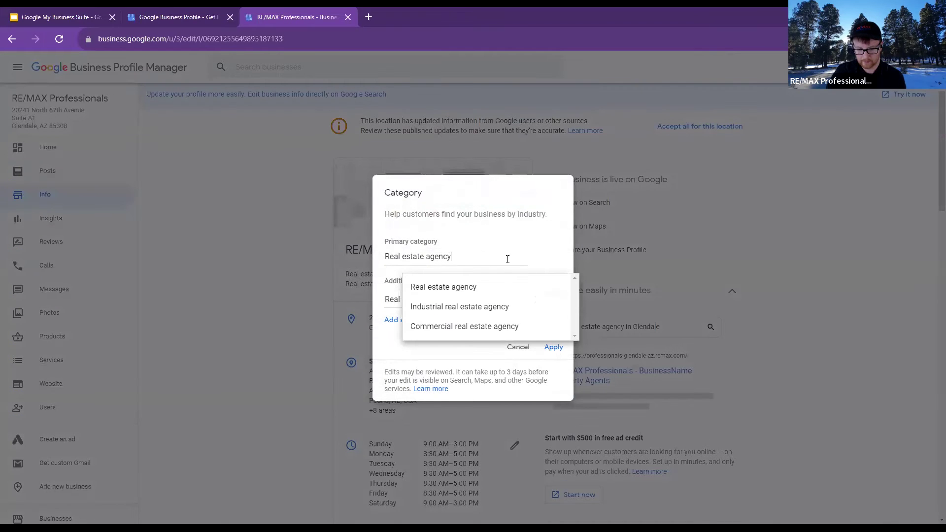
{"action": "left_click", "coordinate": [484, 238]}
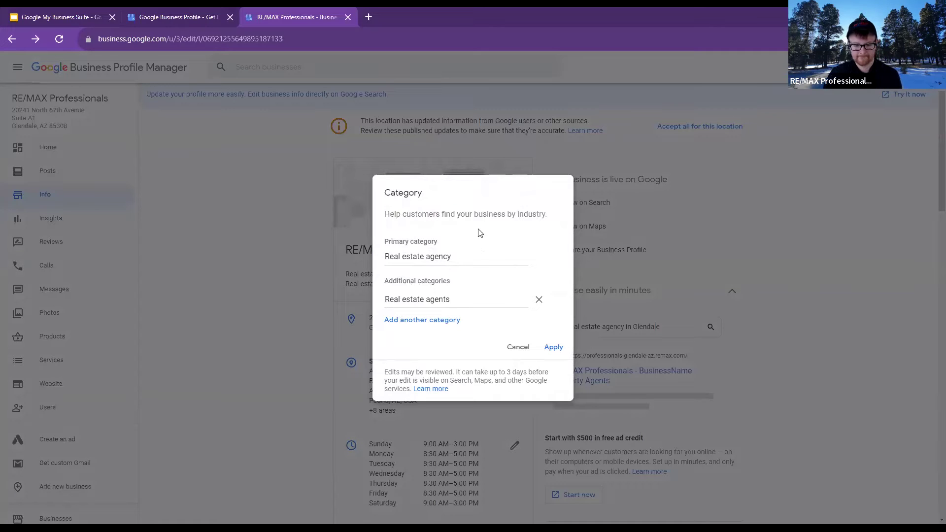
{"action": "left_click", "coordinate": [513, 347]}
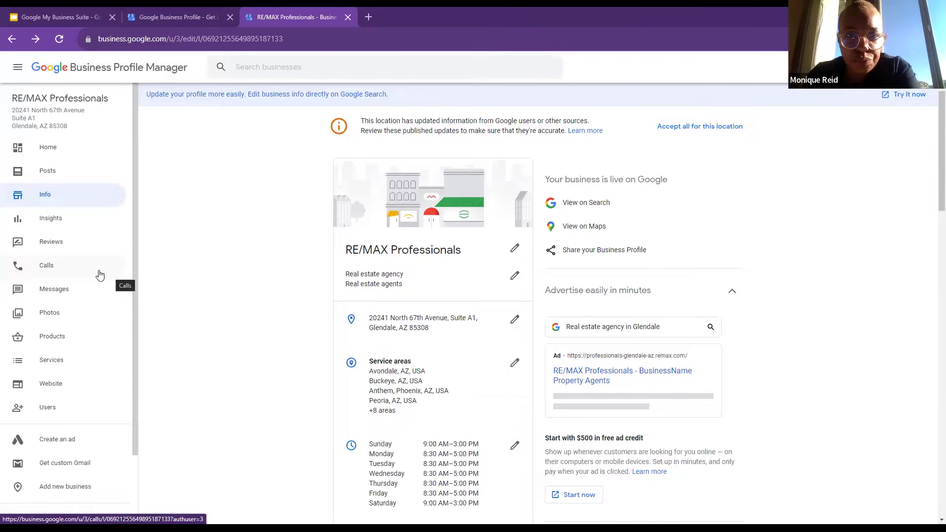
Open the RE/MAX Professionals listing on Google Maps in a new tab via View on Maps
{"action": "scroll", "coordinate": [265, 257], "scroll_direction": "down", "scroll_amount": 2}
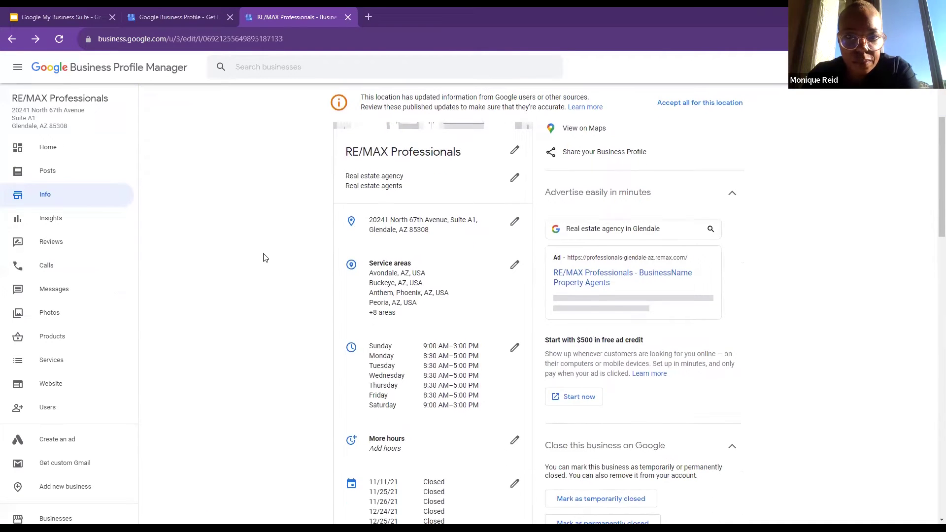
{"action": "scroll", "coordinate": [265, 257], "scroll_direction": "up", "scroll_amount": 2}
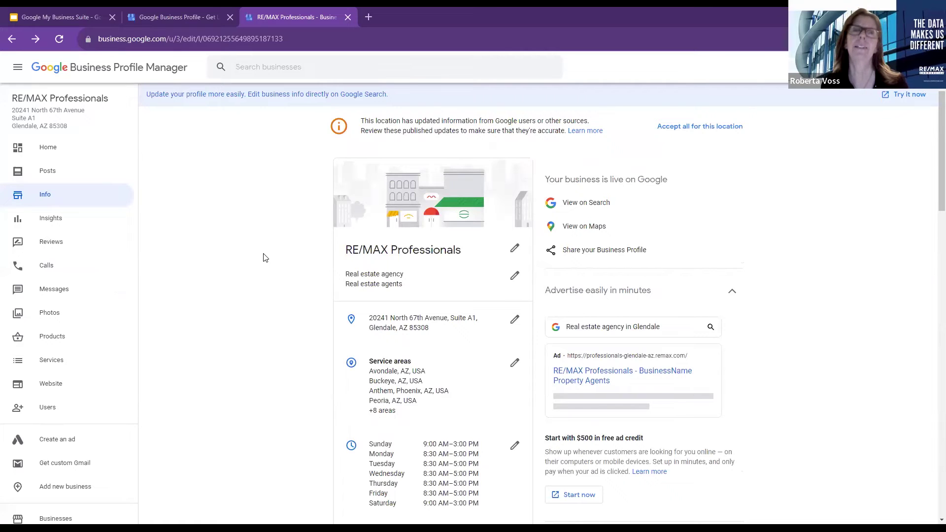
{"action": "left_click", "coordinate": [575, 206]}
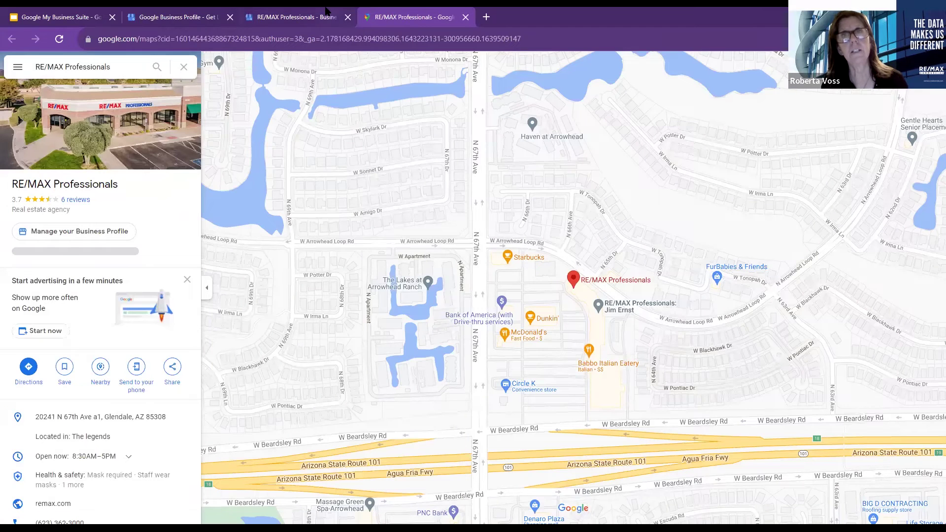
Return to the Glendale Business Profile Info page tab
{"action": "left_click", "coordinate": [325, 12]}
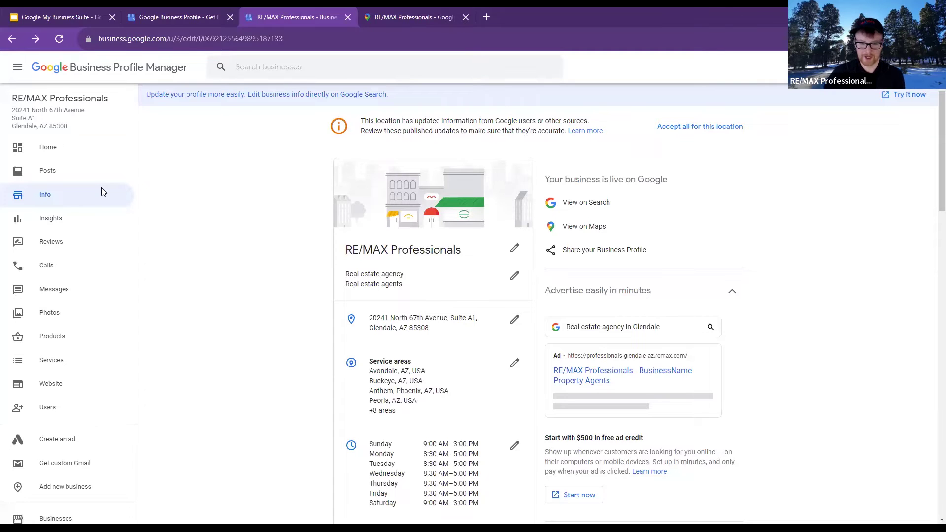
Open Google Help from the work > remax bookmarks in a new tab and scroll its product tiles
{"action": "left_click", "coordinate": [487, 16]}
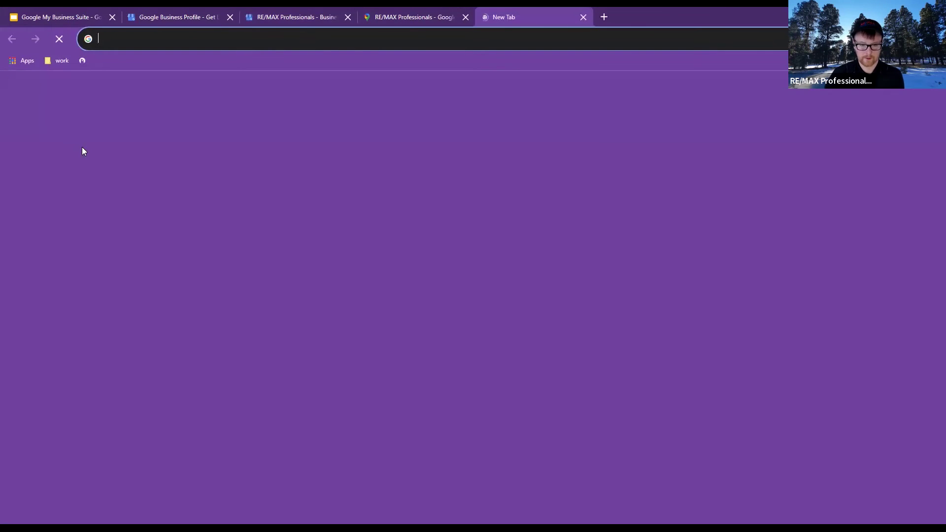
{"action": "left_click", "coordinate": [58, 60]}
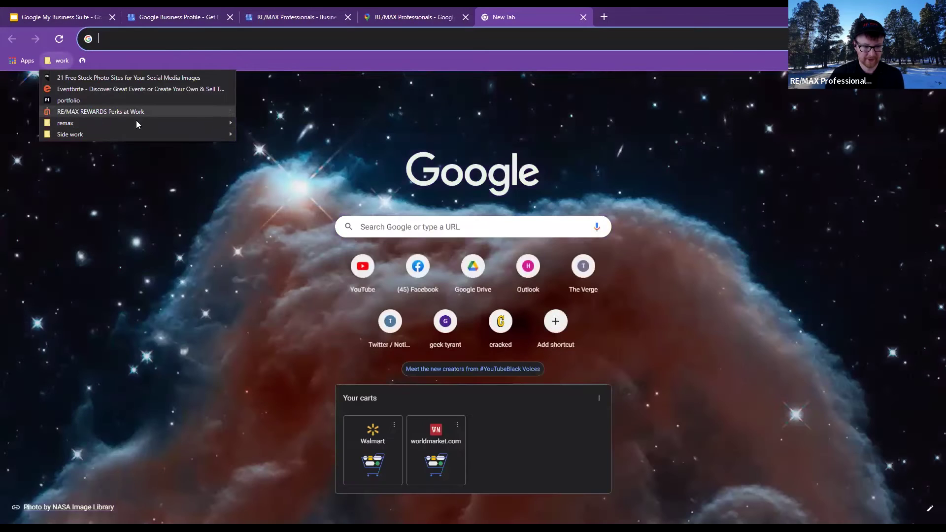
{"action": "mouse_move", "coordinate": [177, 122]}
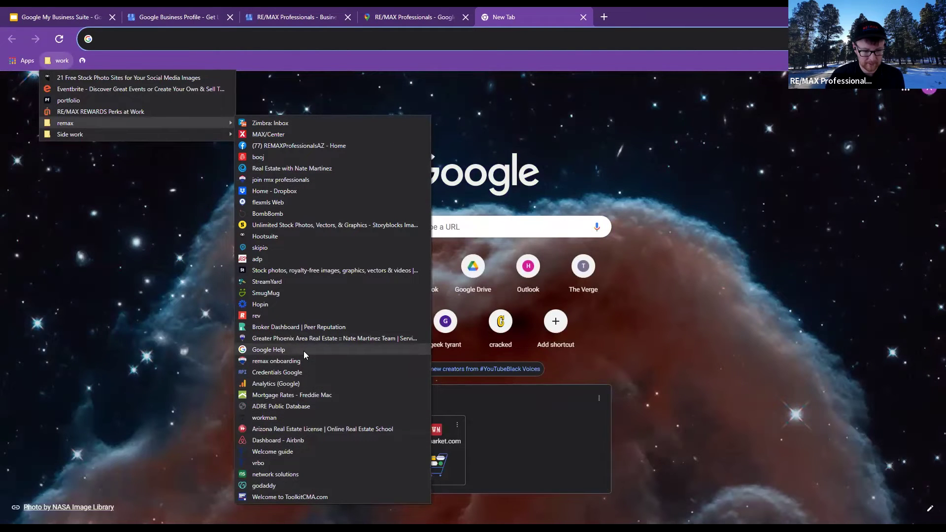
{"action": "left_click", "coordinate": [303, 351]}
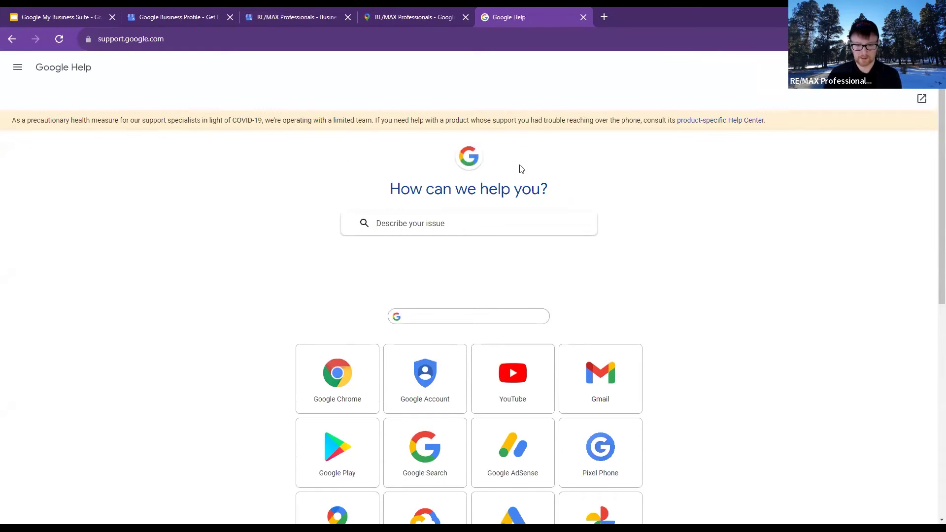
{"action": "scroll", "coordinate": [650, 266], "scroll_direction": "down", "scroll_amount": 4}
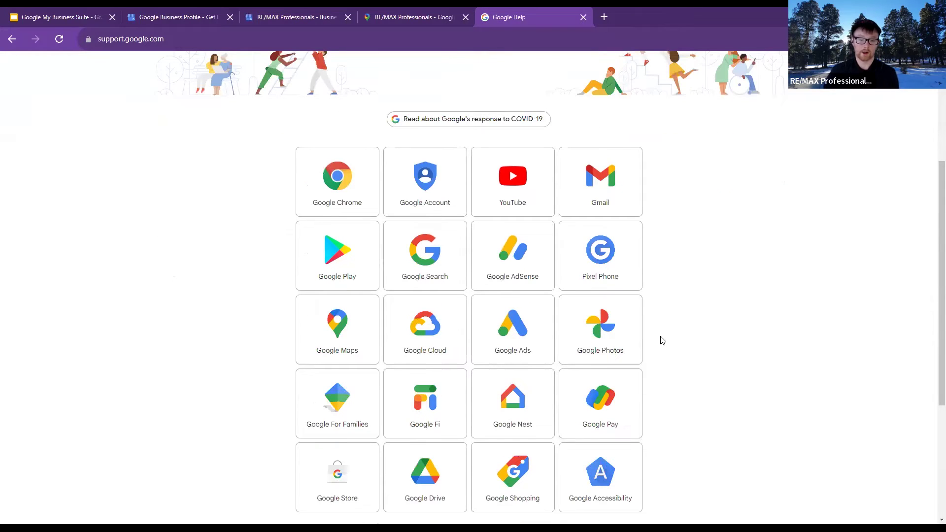
{"action": "scroll", "coordinate": [663, 340], "scroll_direction": "down", "scroll_amount": 4}
{"action": "scroll", "coordinate": [663, 354], "scroll_direction": "up", "scroll_amount": 8}
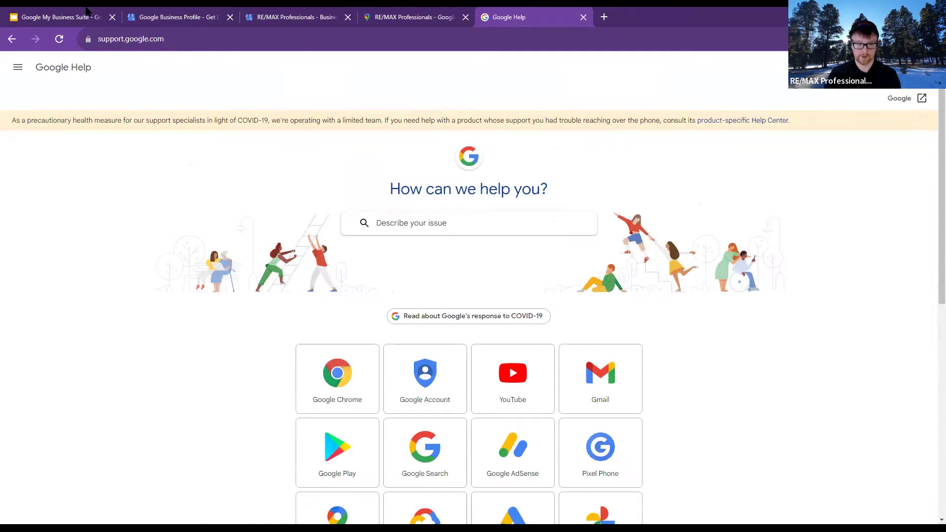
Select and then deselect the Google Help page address in the address bar, twice
{"action": "left_click", "coordinate": [123, 46]}
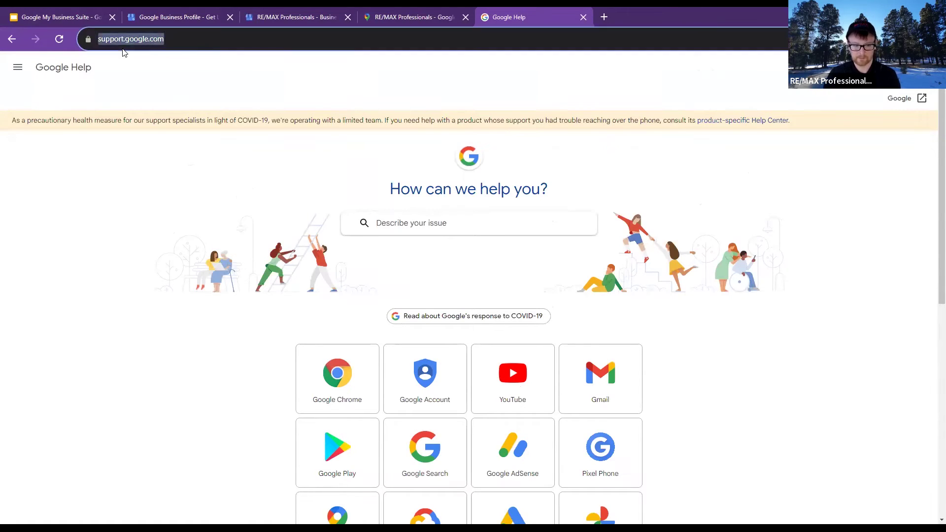
{"action": "left_click", "coordinate": [437, 284]}
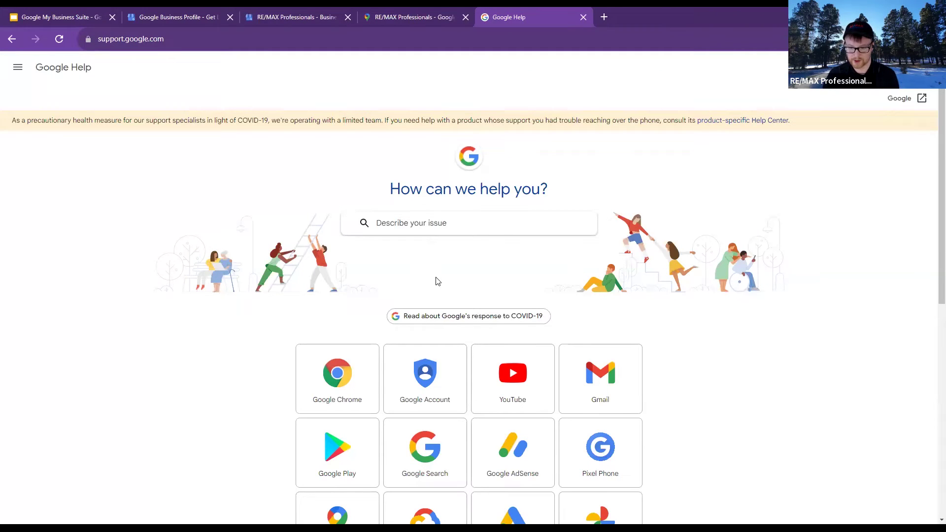
{"action": "left_click", "coordinate": [265, 50]}
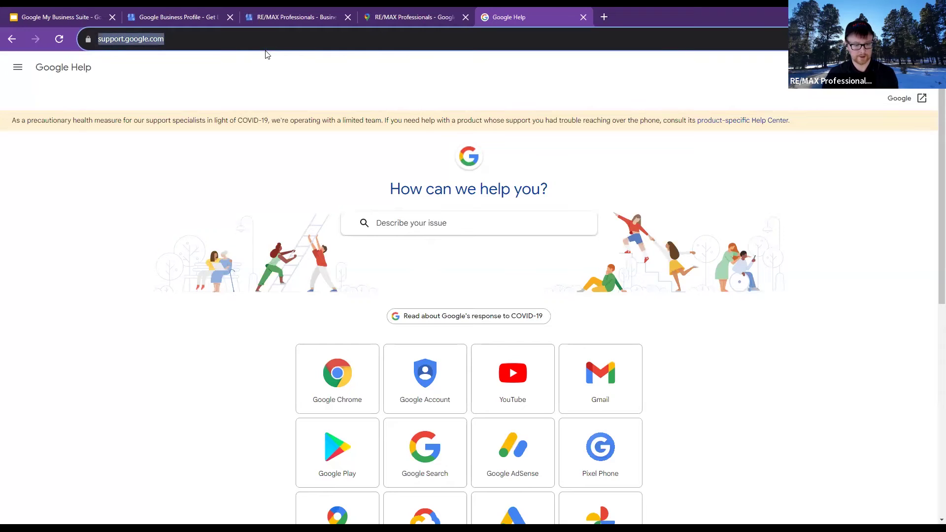
{"action": "left_click", "coordinate": [455, 378]}
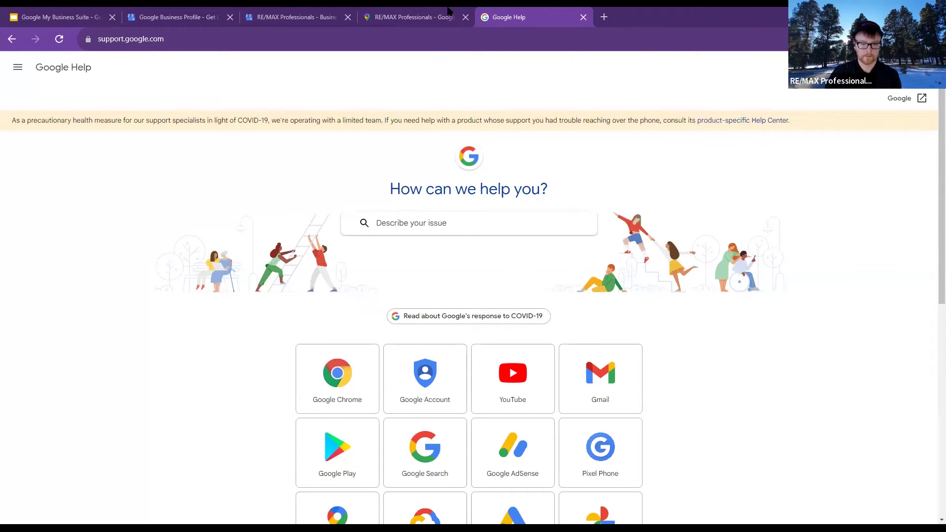
Reopen the RE/MAX listing at 20241 N 67th Ave on Maps, review its details, then return
{"action": "left_click", "coordinate": [409, 17]}
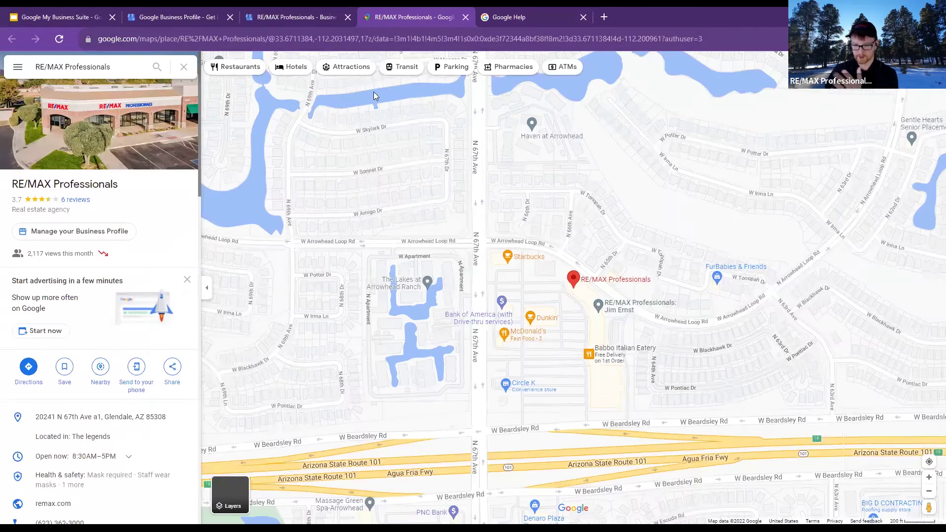
{"action": "left_click", "coordinate": [281, 15]}
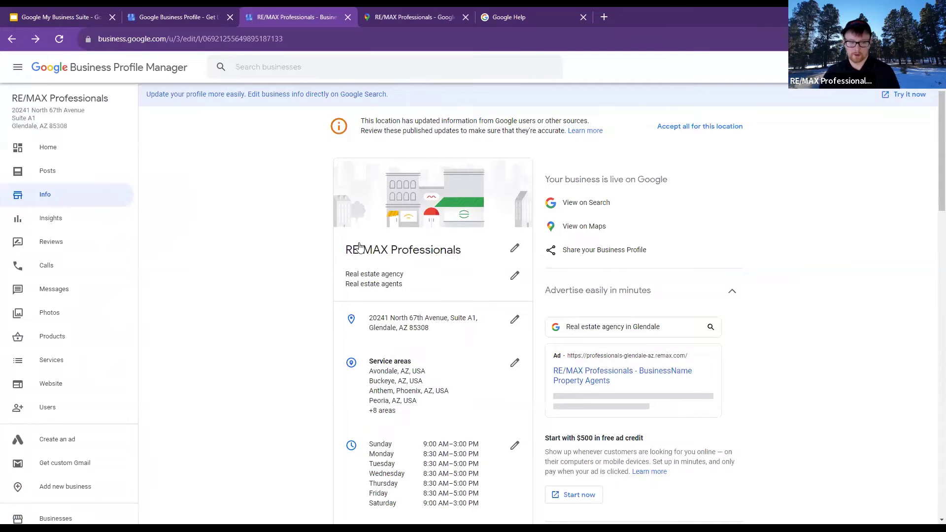
{"action": "left_click", "coordinate": [601, 230]}
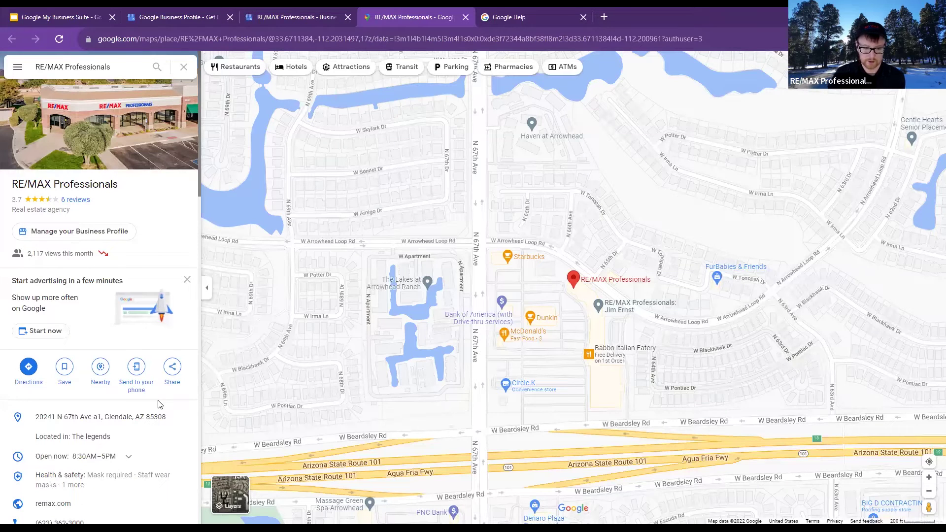
{"action": "scroll", "coordinate": [170, 403], "scroll_direction": "down", "scroll_amount": 4}
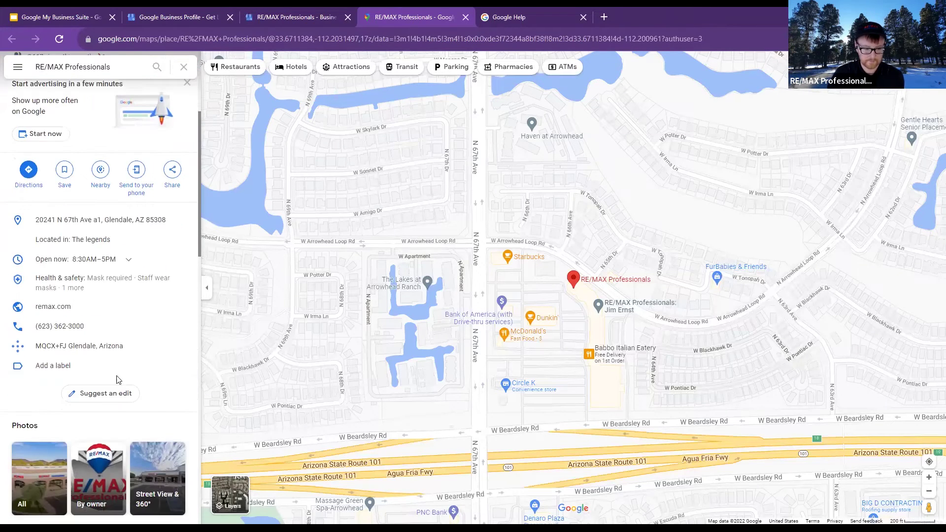
{"action": "scroll", "coordinate": [76, 239], "scroll_direction": "up", "scroll_amount": 4}
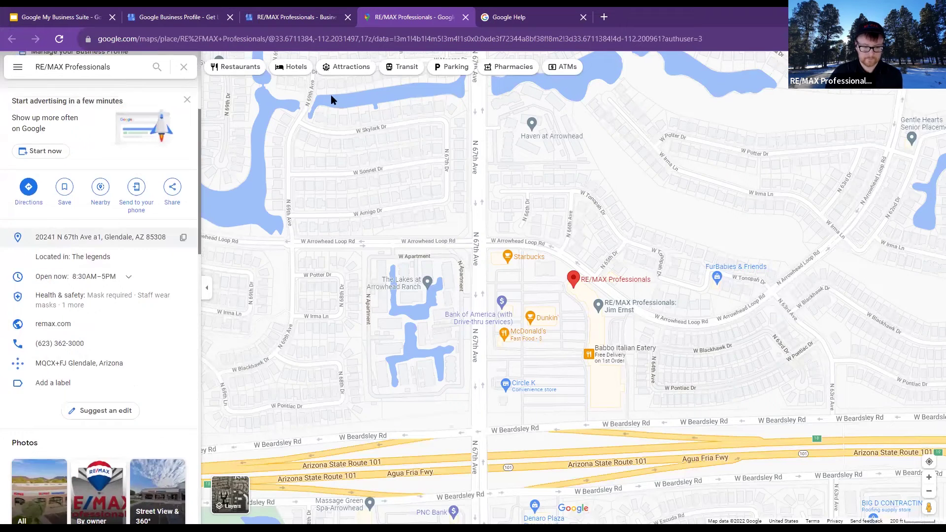
{"action": "left_click", "coordinate": [262, 10]}
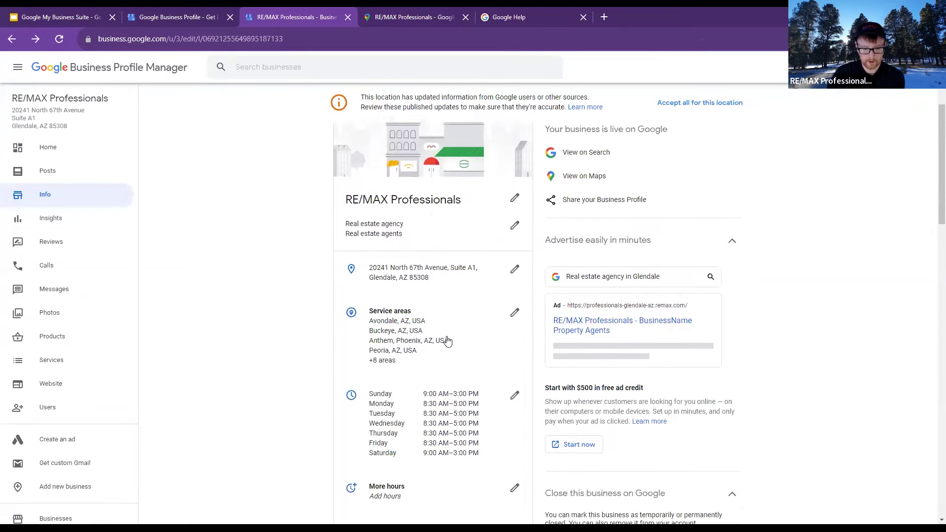
{"action": "scroll", "coordinate": [446, 339], "scroll_direction": "down", "scroll_amount": 3}
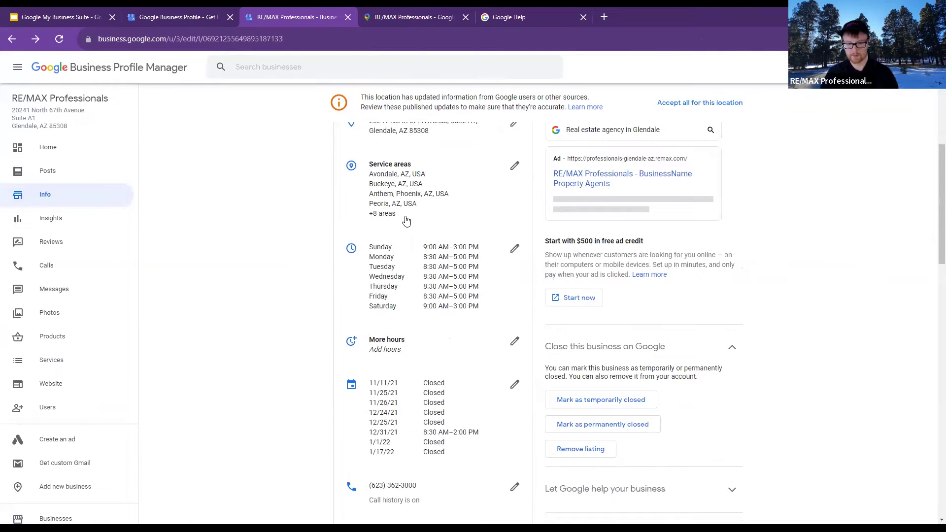
{"action": "left_click", "coordinate": [385, 217]}
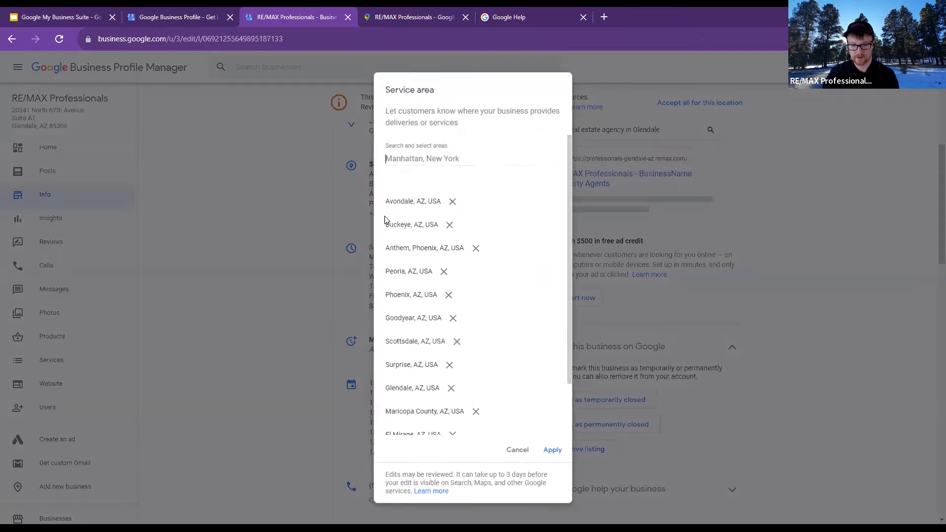
{"action": "scroll", "coordinate": [471, 351], "scroll_direction": "down", "scroll_amount": 2}
{"action": "left_click", "coordinate": [515, 451]}
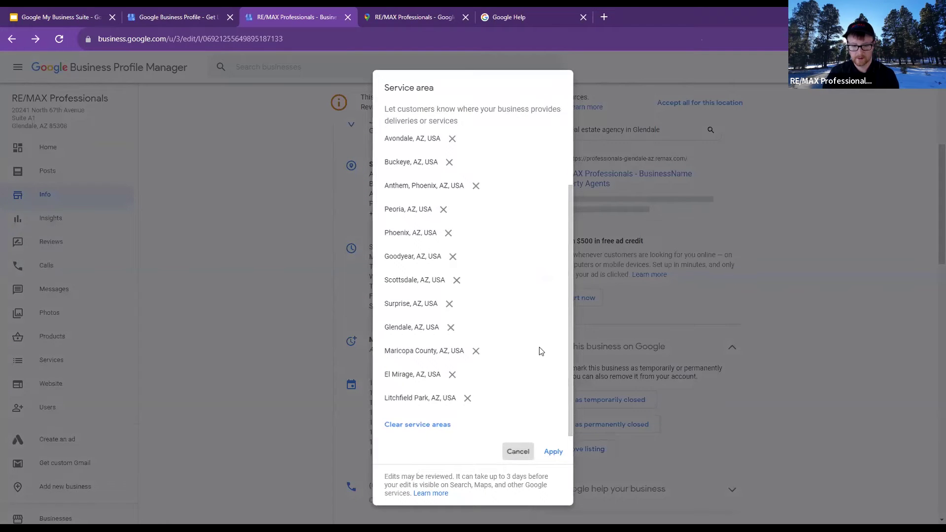
{"action": "scroll", "coordinate": [381, 273], "scroll_direction": "down", "scroll_amount": 2}
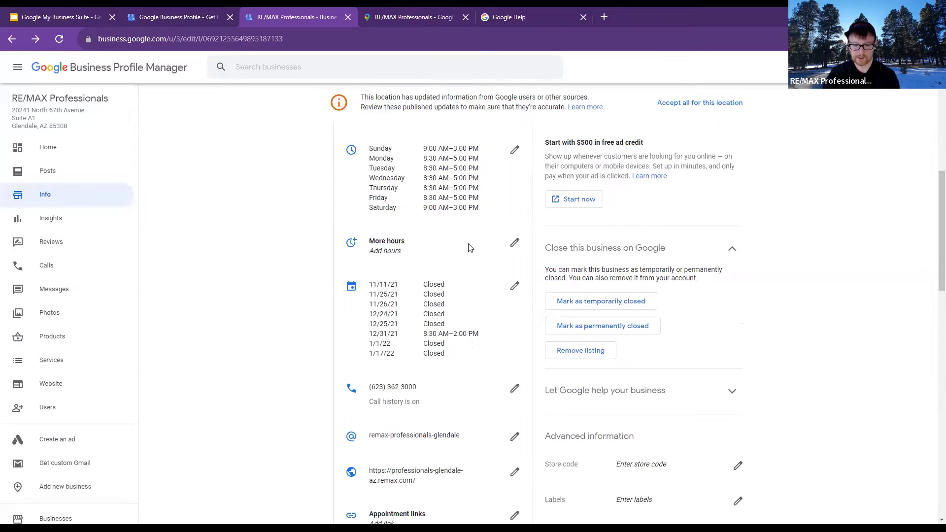
{"action": "left_click", "coordinate": [469, 248]}
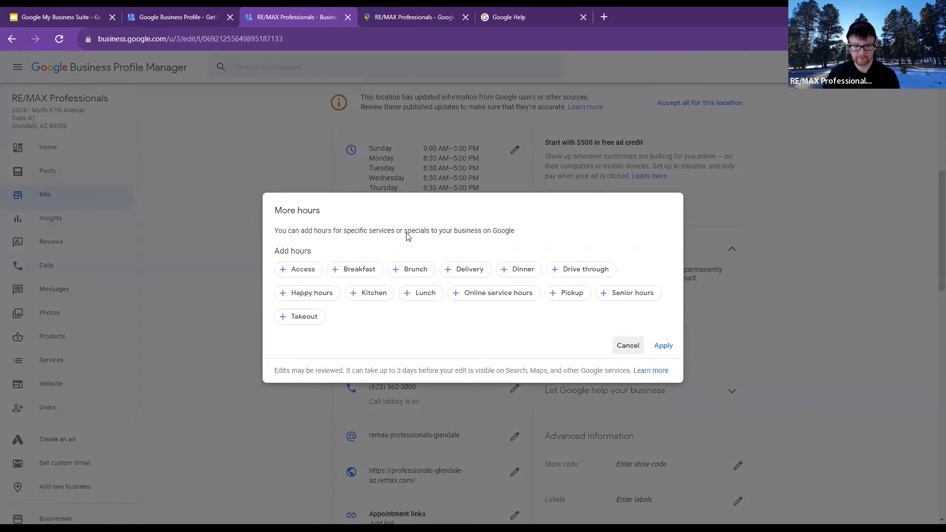
{"action": "left_click", "coordinate": [626, 345]}
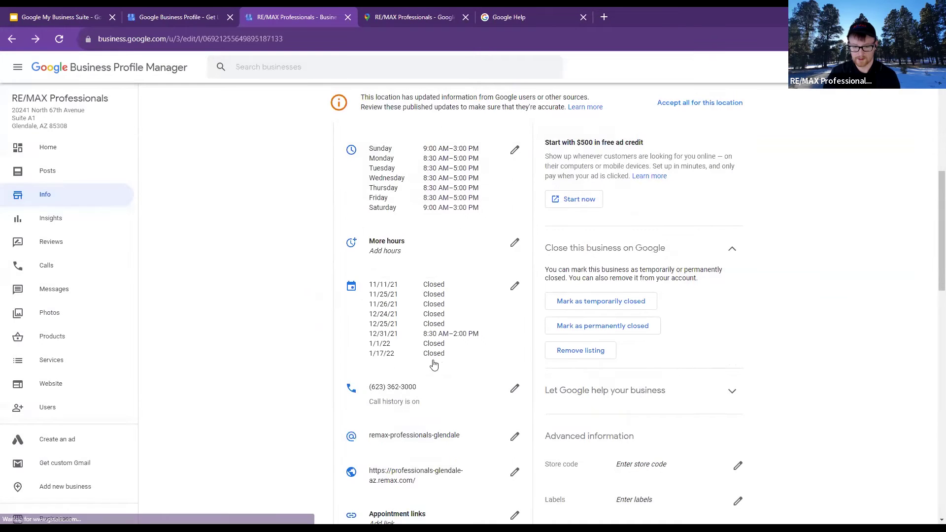
{"action": "left_click", "coordinate": [458, 294]}
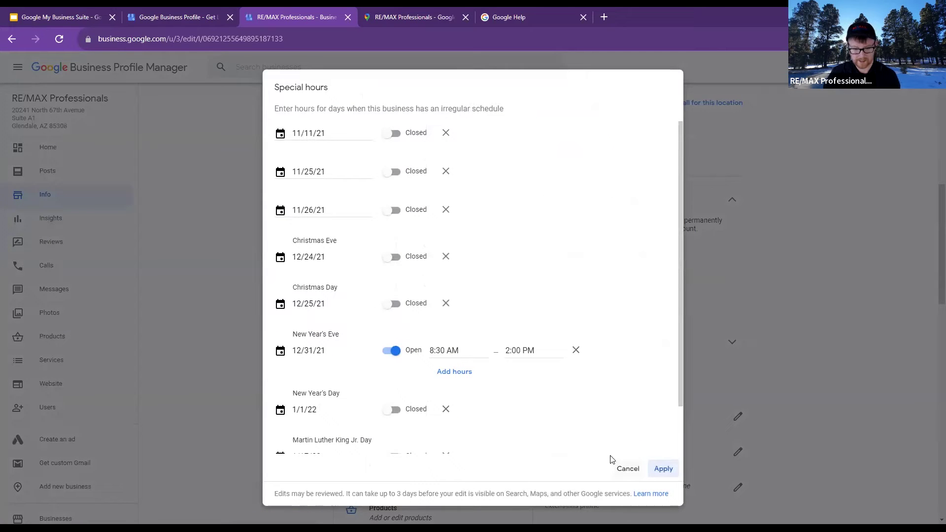
{"action": "left_click", "coordinate": [626, 469]}
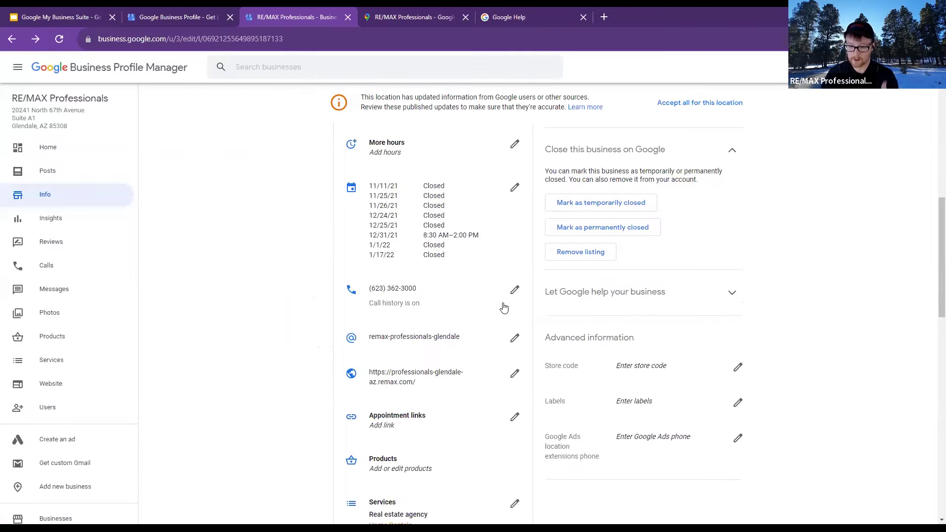
{"action": "scroll", "coordinate": [506, 320], "scroll_direction": "down", "scroll_amount": 2}
{"action": "scroll", "coordinate": [555, 388], "scroll_direction": "down", "scroll_amount": 4}
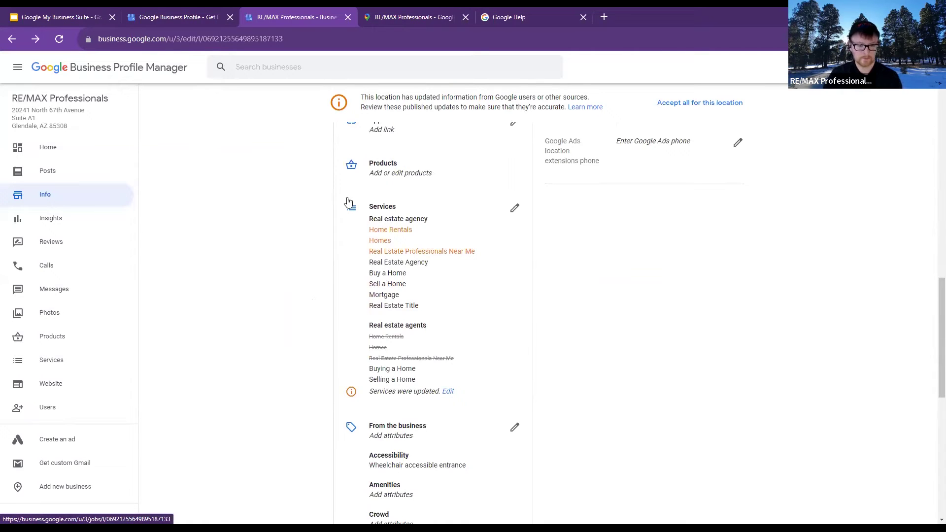
{"action": "scroll", "coordinate": [487, 217], "scroll_direction": "down", "scroll_amount": 1}
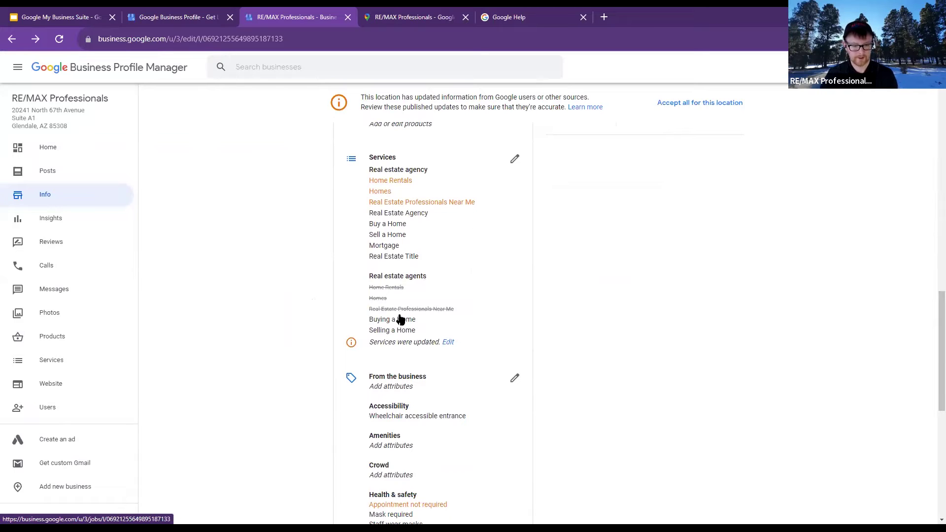
{"action": "scroll", "coordinate": [407, 317], "scroll_direction": "down", "scroll_amount": 1}
{"action": "scroll", "coordinate": [443, 311], "scroll_direction": "up", "scroll_amount": 1}
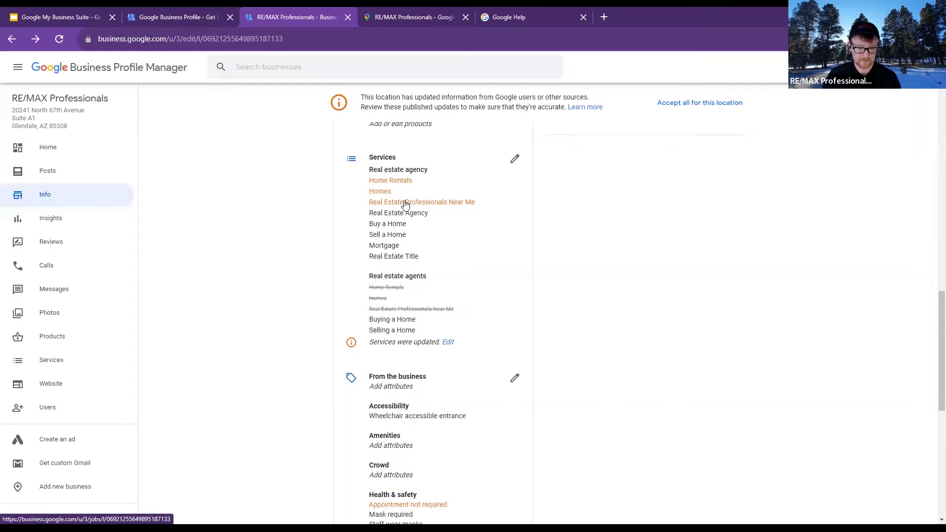
{"action": "scroll", "coordinate": [498, 256], "scroll_direction": "down", "scroll_amount": 2}
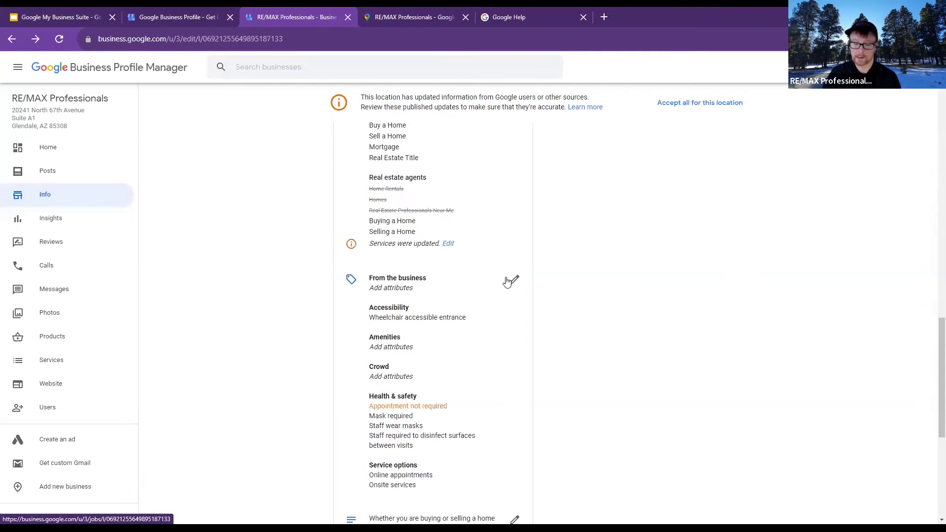
{"action": "left_click", "coordinate": [449, 245]}
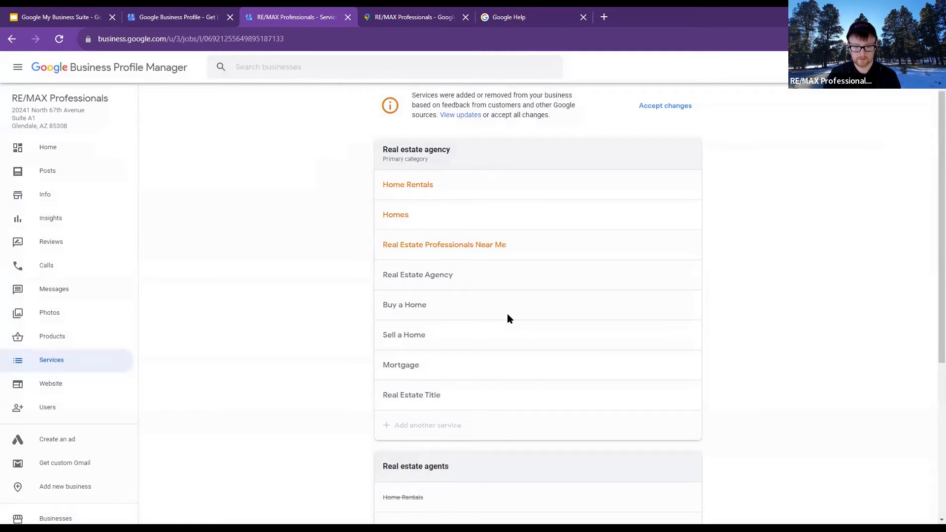
Accept Google's service updates on the Services page and return to the Info overview
{"action": "scroll", "coordinate": [509, 319], "scroll_direction": "down", "scroll_amount": 5}
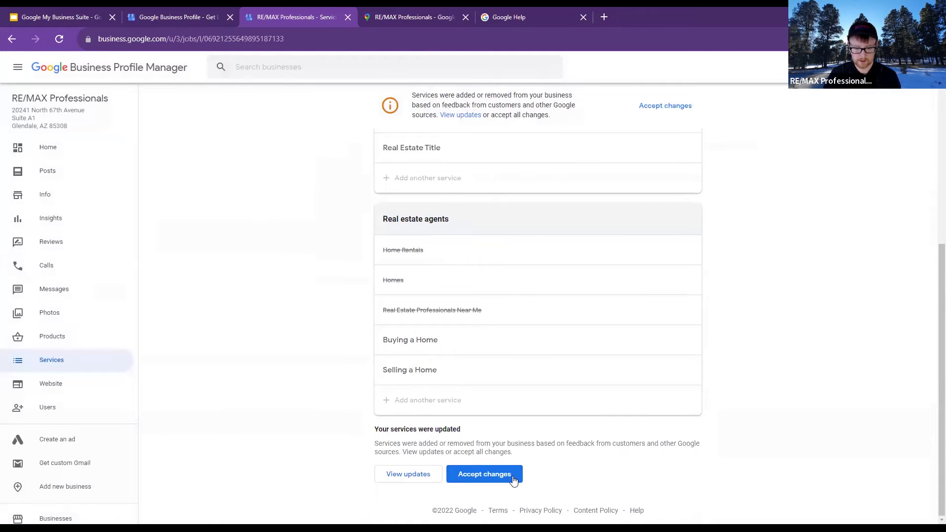
{"action": "left_click", "coordinate": [513, 475]}
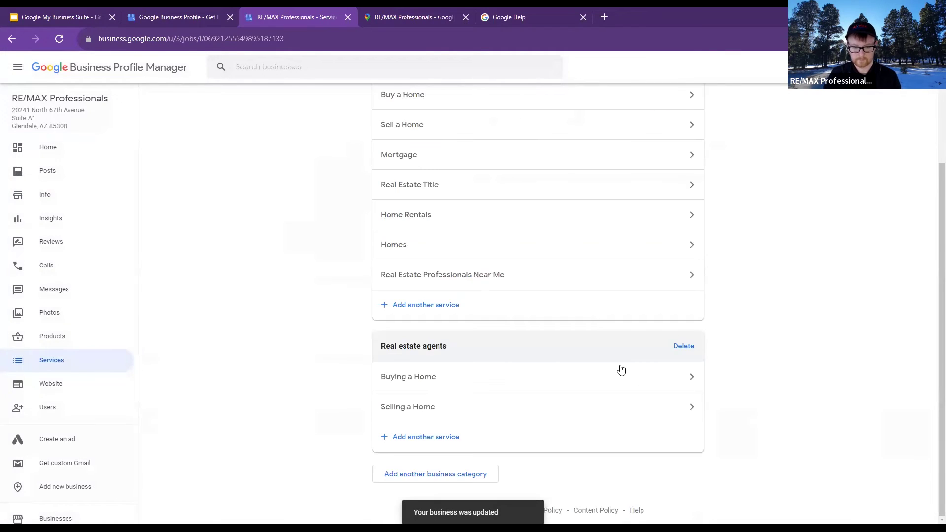
{"action": "scroll", "coordinate": [621, 369], "scroll_direction": "up", "scroll_amount": 2}
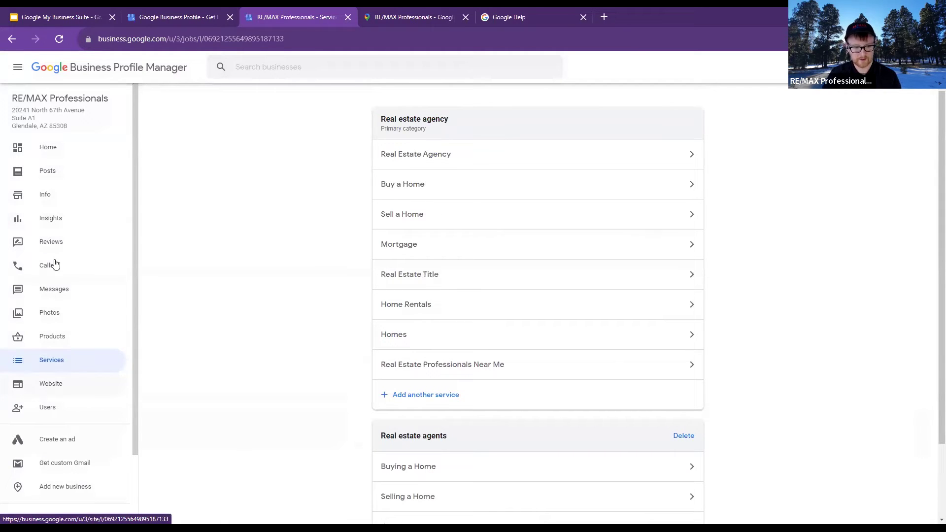
{"action": "left_click", "coordinate": [53, 196]}
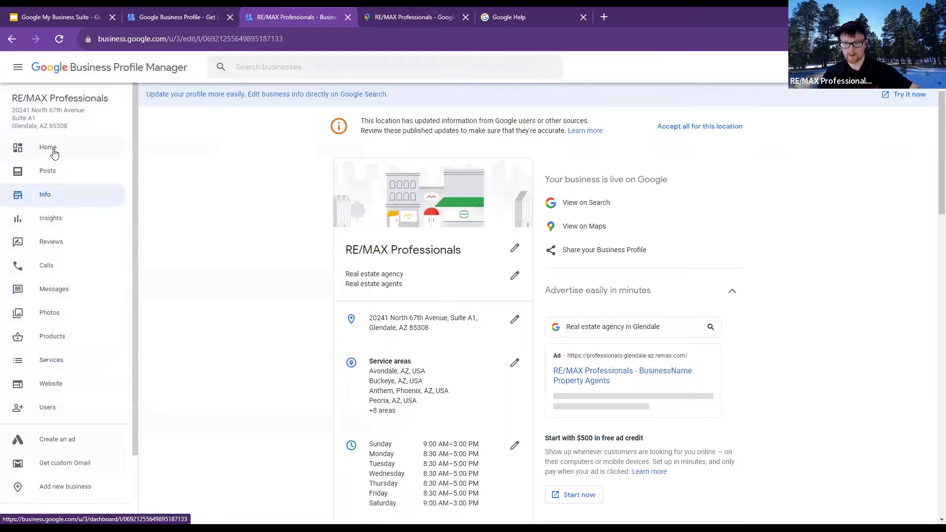
Scroll through the Glendale Info page to review its description, hours, holiday closures, phone, website and services
{"action": "scroll", "coordinate": [515, 288], "scroll_direction": "down", "scroll_amount": 7}
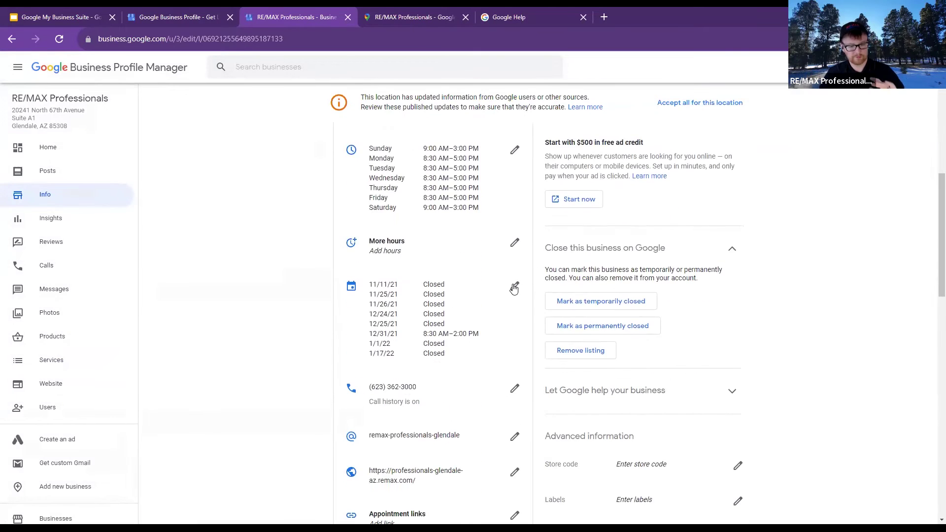
{"action": "scroll", "coordinate": [515, 336], "scroll_direction": "down", "scroll_amount": 3}
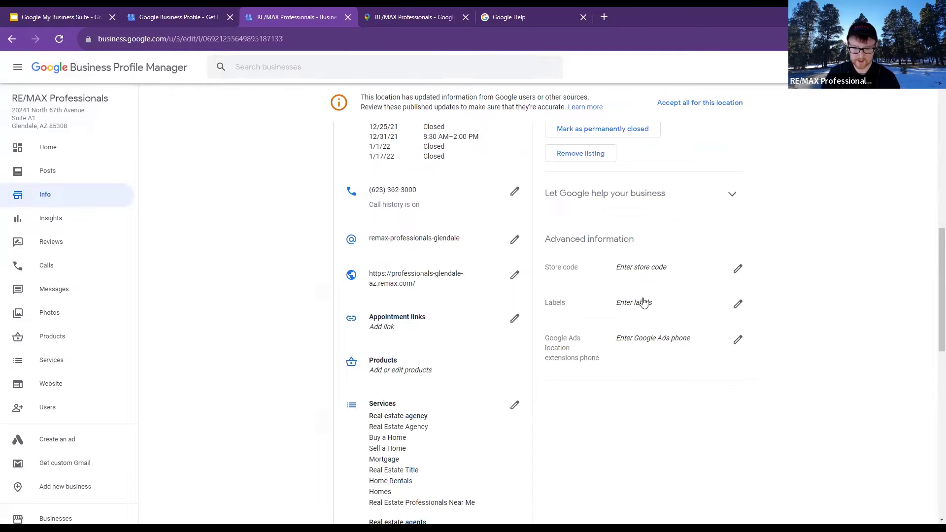
{"action": "scroll", "coordinate": [636, 285], "scroll_direction": "down", "scroll_amount": 2}
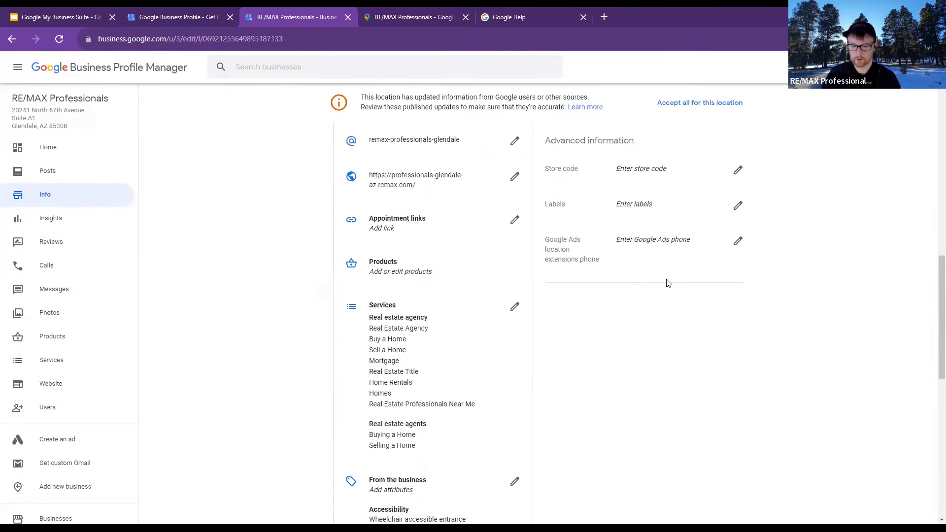
{"action": "scroll", "coordinate": [565, 389], "scroll_direction": "down", "scroll_amount": 5}
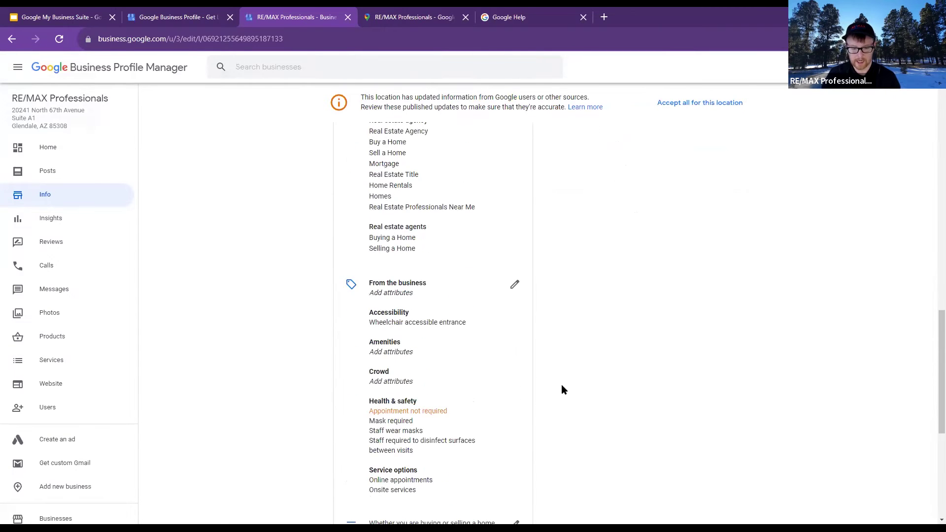
{"action": "scroll", "coordinate": [565, 389], "scroll_direction": "down", "scroll_amount": 1}
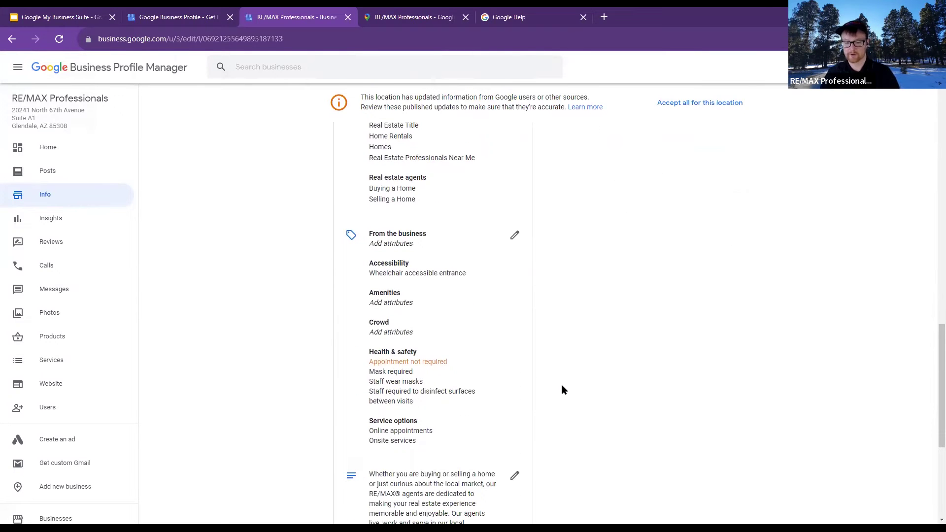
{"action": "scroll", "coordinate": [564, 389], "scroll_direction": "down", "scroll_amount": 5}
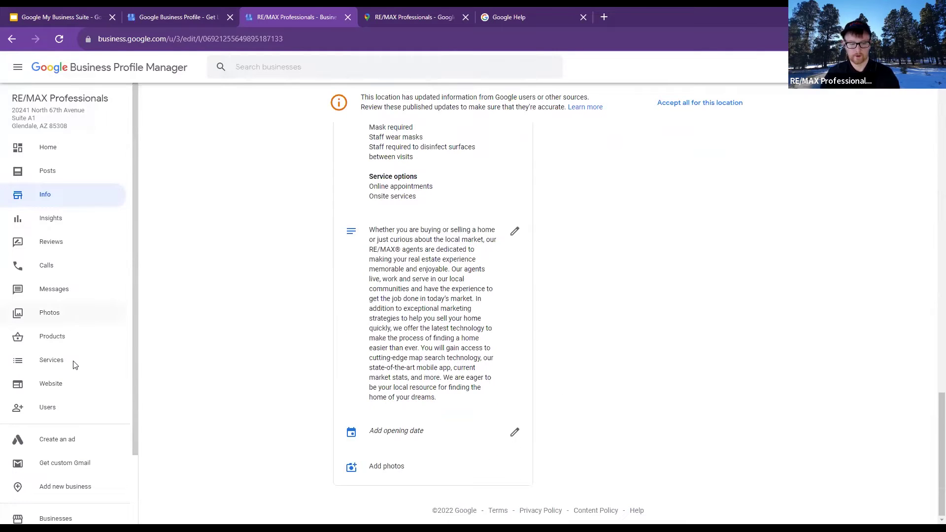
{"action": "scroll", "coordinate": [74, 442], "scroll_direction": "down", "scroll_amount": 2}
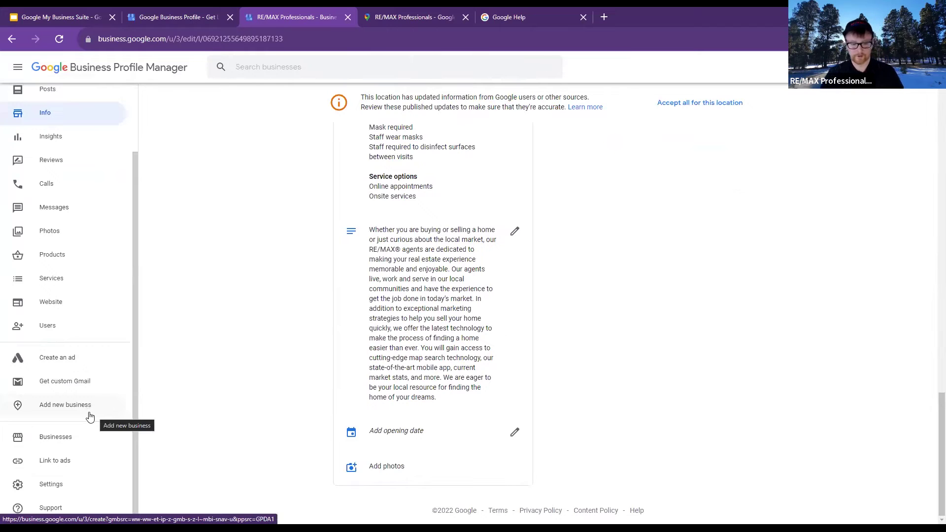
{"action": "scroll", "coordinate": [82, 423], "scroll_direction": "up", "scroll_amount": 2}
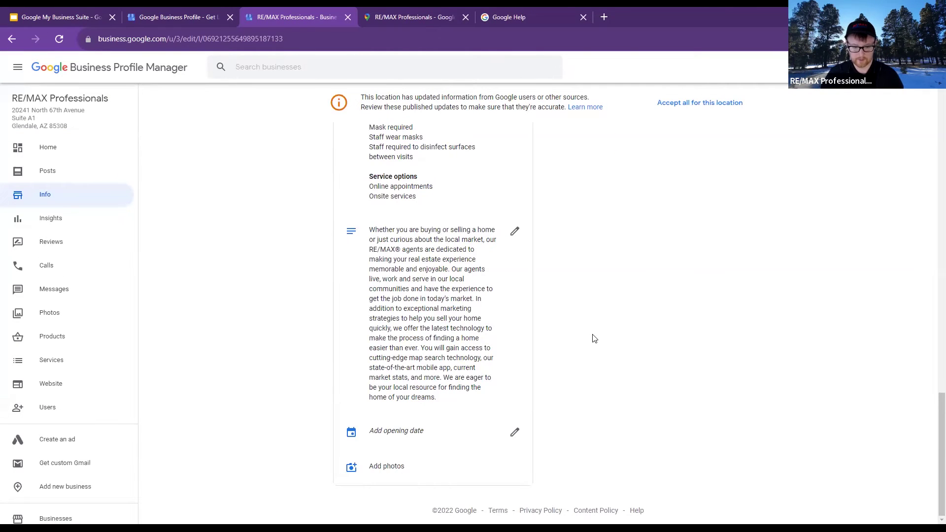
{"action": "scroll", "coordinate": [594, 339], "scroll_direction": "up", "scroll_amount": 8}
{"action": "scroll", "coordinate": [594, 339], "scroll_direction": "up", "scroll_amount": 7}
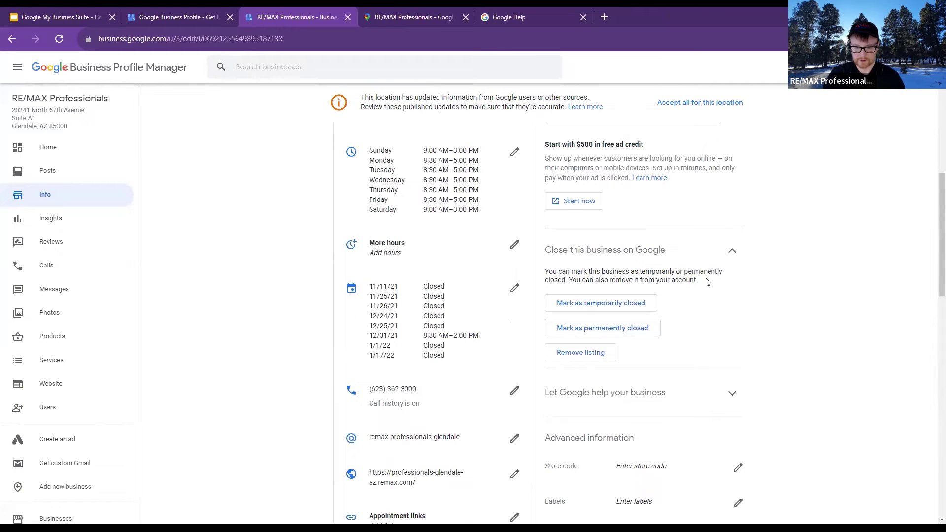
{"action": "scroll", "coordinate": [710, 274], "scroll_direction": "down", "scroll_amount": 1}
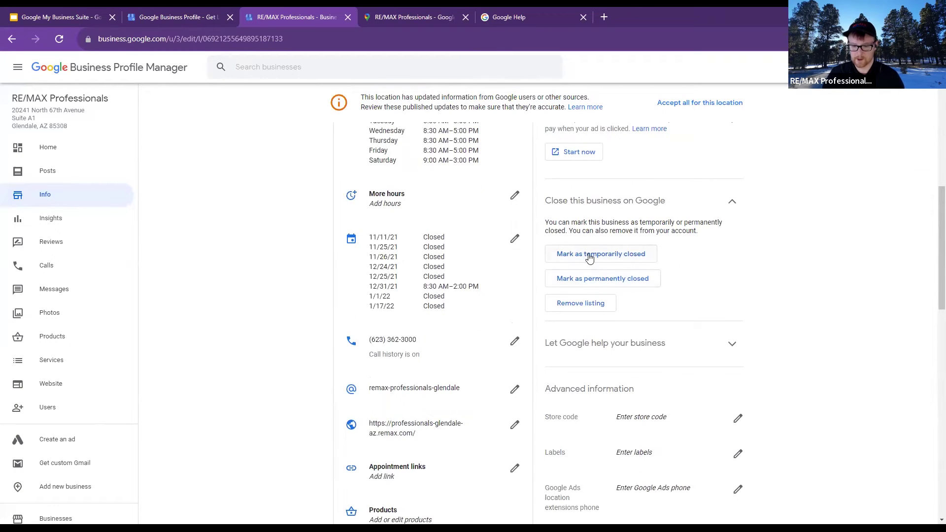
{"action": "scroll", "coordinate": [570, 366], "scroll_direction": "down", "scroll_amount": 1}
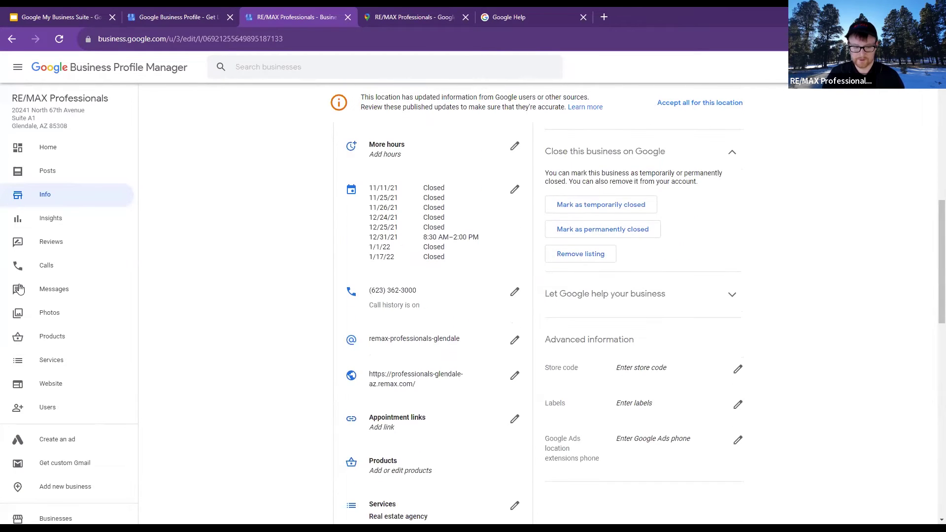
Look over the business's customer reviews page
{"action": "left_click", "coordinate": [67, 249]}
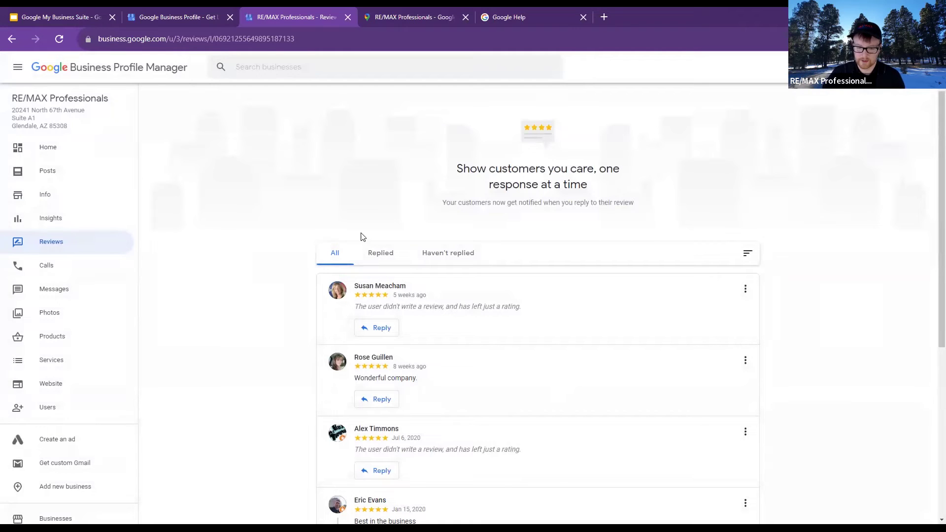
{"action": "scroll", "coordinate": [672, 235], "scroll_direction": "down", "scroll_amount": 4}
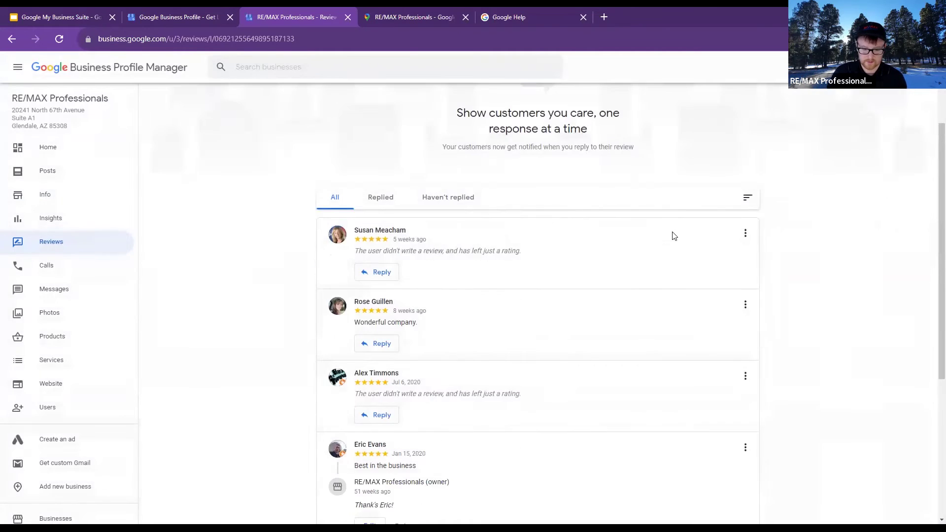
{"action": "scroll", "coordinate": [243, 204], "scroll_direction": "up", "scroll_amount": 4}
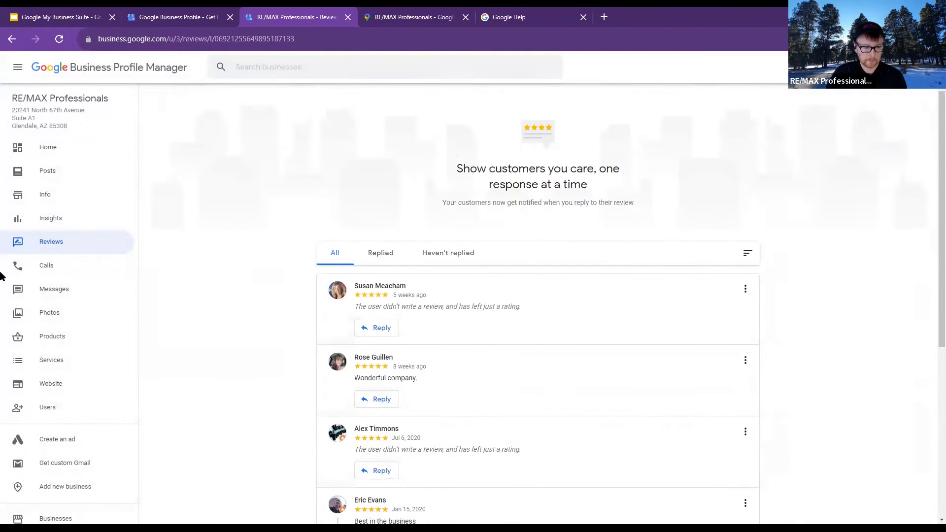
Check the Calls page's call history of 31 answered and 3 missed calls, then close it
{"action": "left_click", "coordinate": [43, 270]}
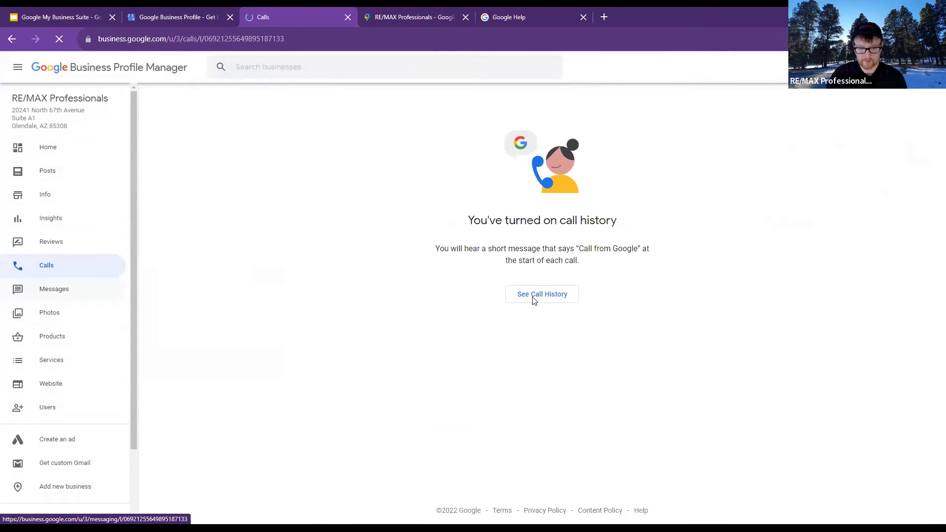
{"action": "left_click", "coordinate": [534, 295]}
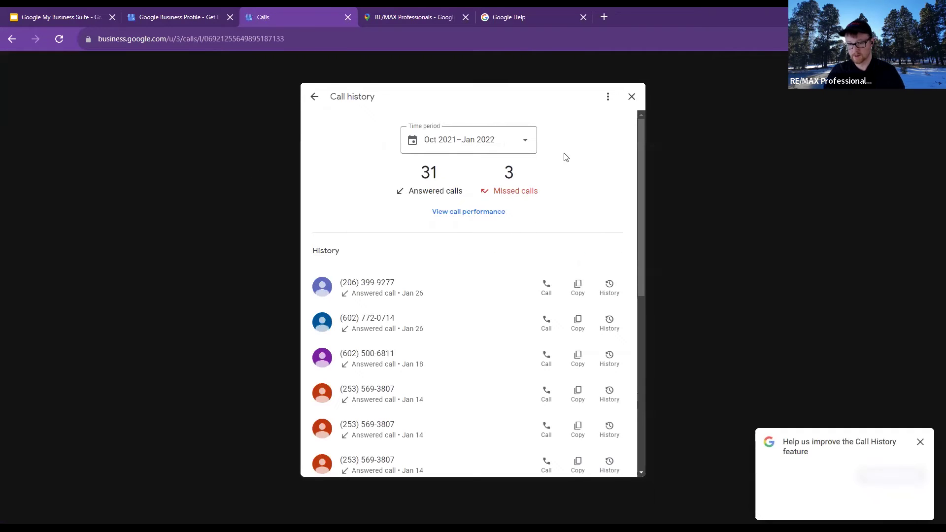
{"action": "left_click", "coordinate": [631, 97]}
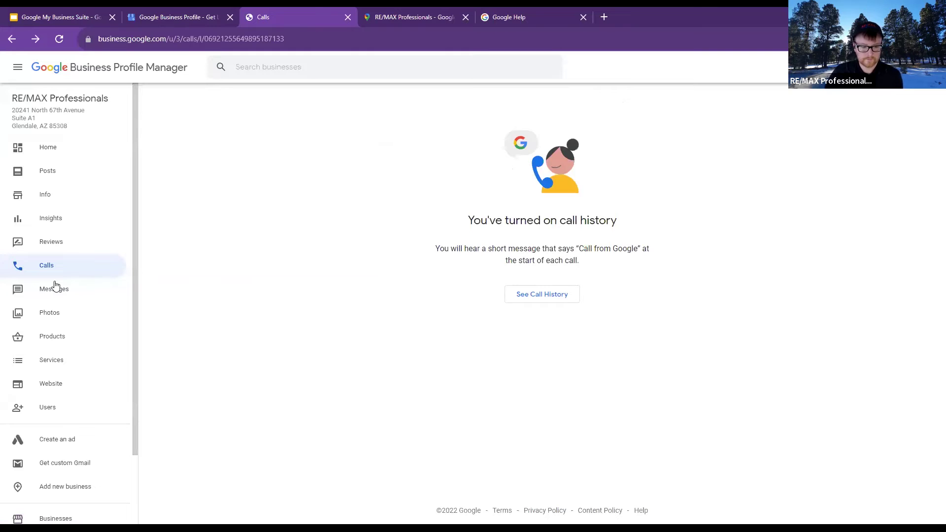
Browse the profile's photo grid, then view the Services list with Buy a Home, Sell a Home and Mortgage
{"action": "left_click", "coordinate": [74, 317]}
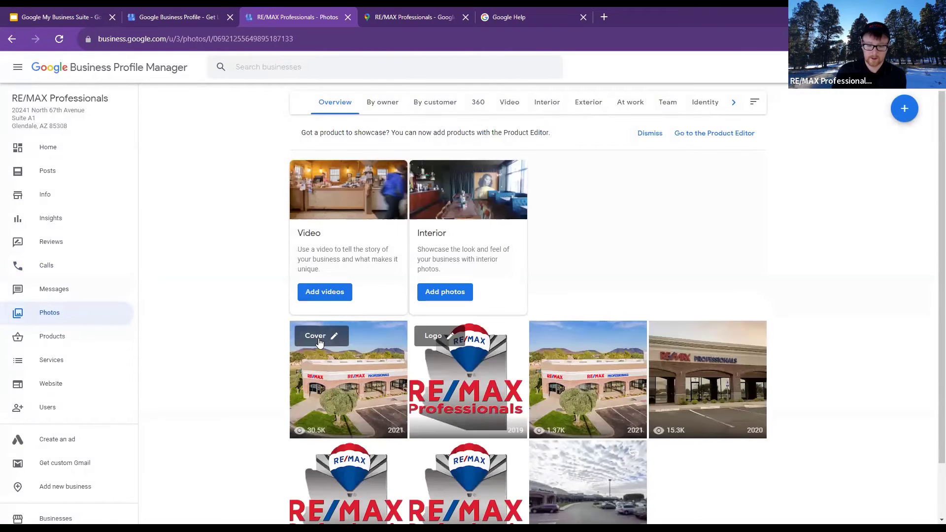
{"action": "scroll", "coordinate": [263, 354], "scroll_direction": "down", "scroll_amount": 2}
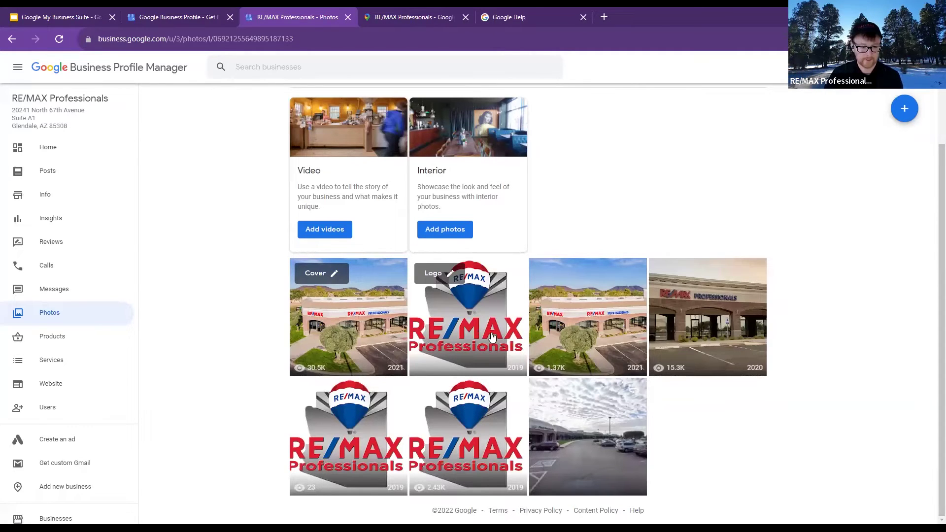
{"action": "scroll", "coordinate": [238, 256], "scroll_direction": "up", "scroll_amount": 2}
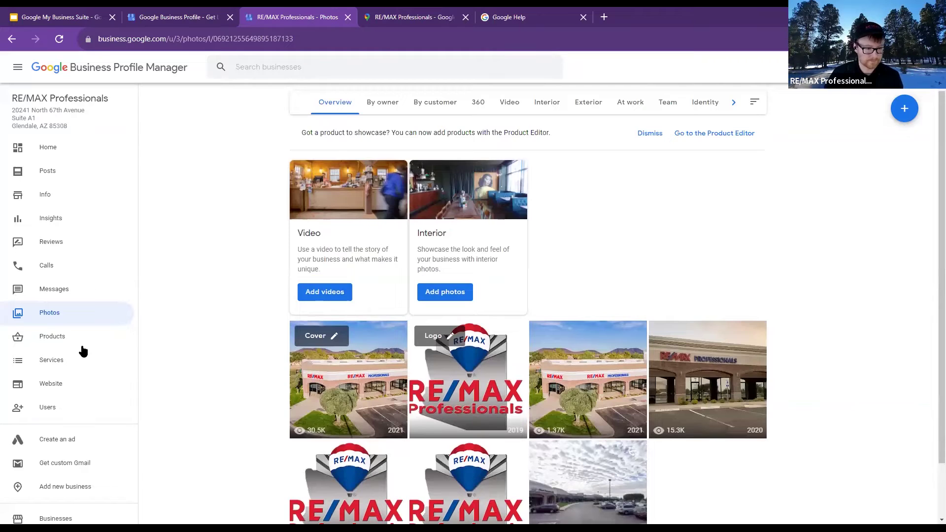
{"action": "left_click", "coordinate": [68, 362]}
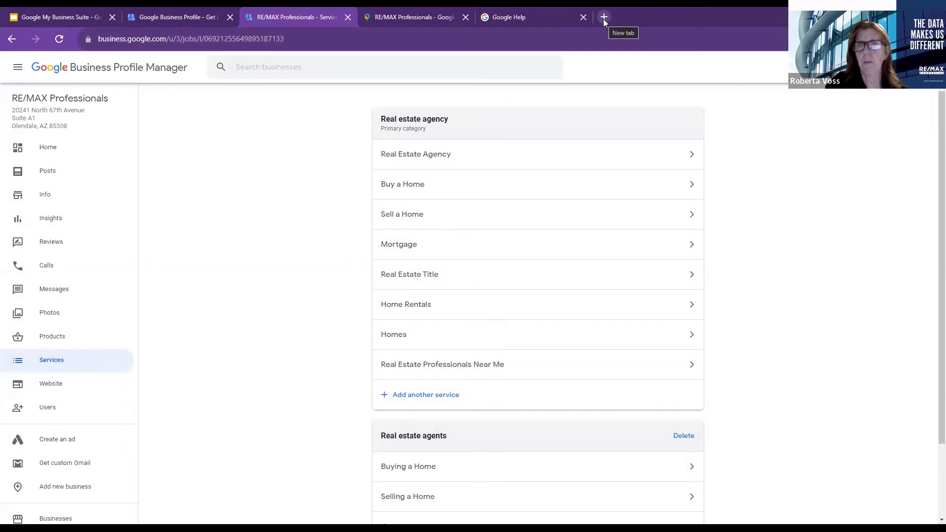
Return to the profile home dashboard and reopen the Photos page
{"action": "left_click", "coordinate": [65, 153]}
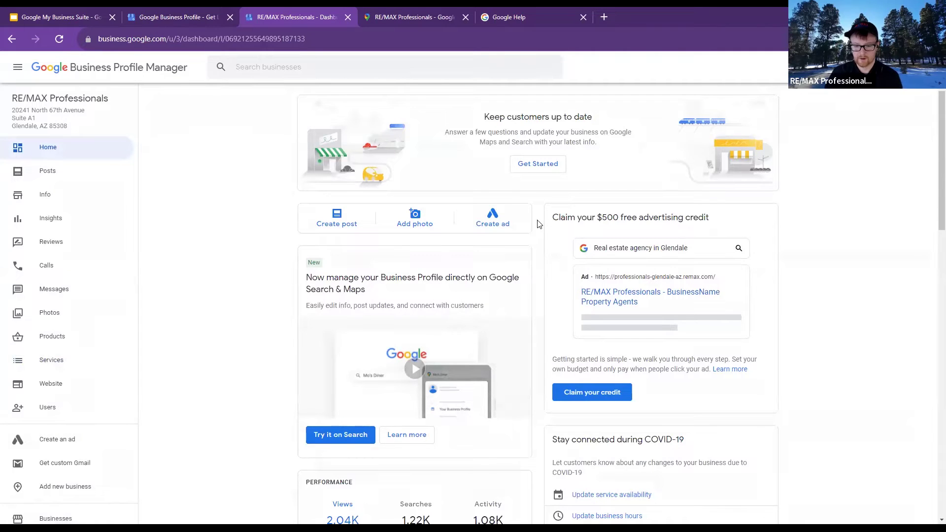
{"action": "left_click", "coordinate": [54, 323]}
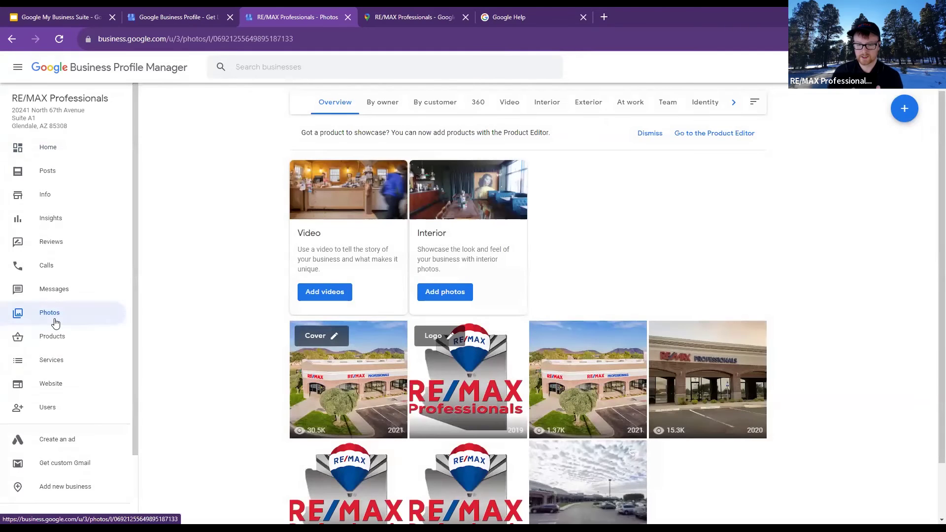
{"action": "scroll", "coordinate": [473, 340], "scroll_direction": "down", "scroll_amount": 2}
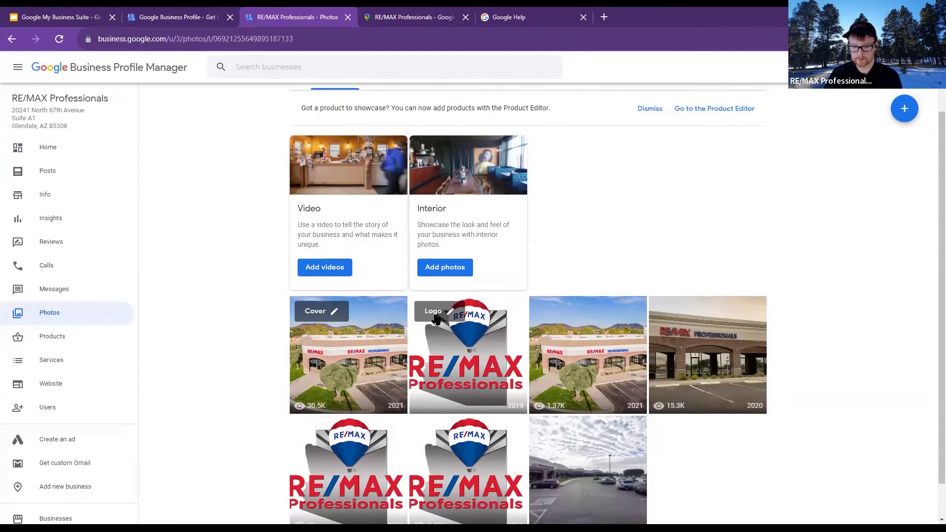
{"action": "scroll", "coordinate": [517, 258], "scroll_direction": "up", "scroll_amount": 2}
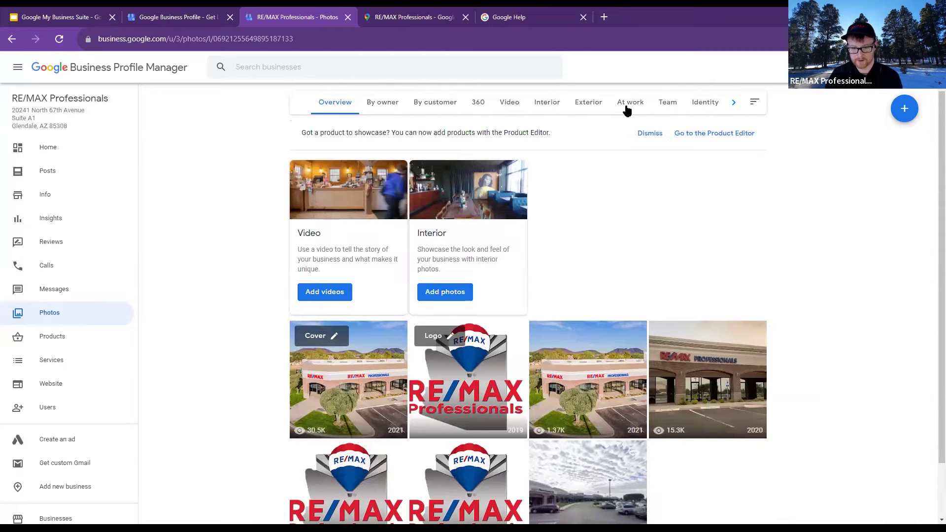
Filter photos by Interior, Exterior, 360, By owner and Overview, then move to the Google Help tab
{"action": "left_click", "coordinate": [549, 109]}
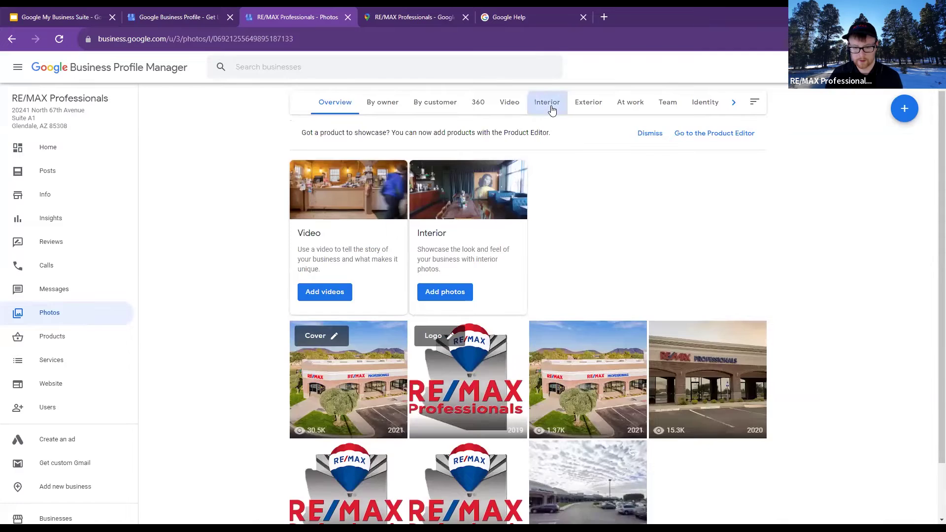
{"action": "left_click", "coordinate": [587, 109]}
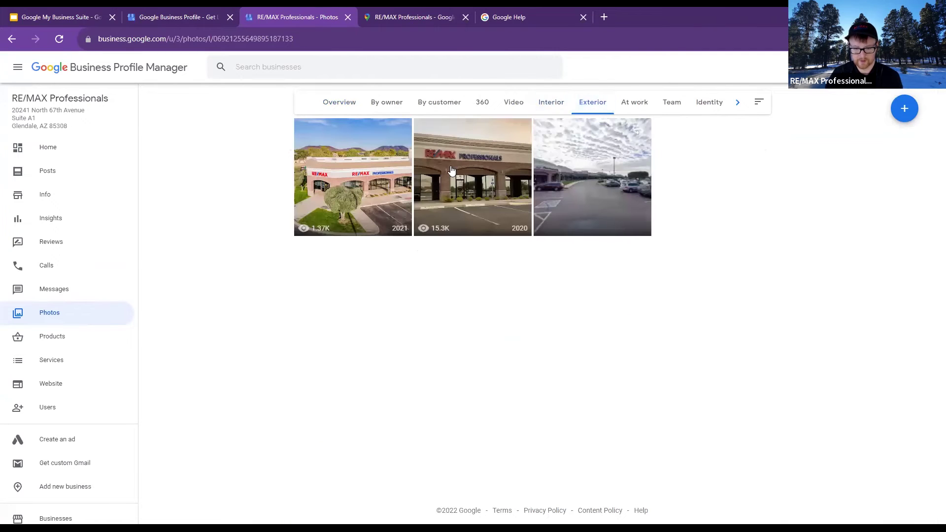
{"action": "left_click", "coordinate": [552, 109]}
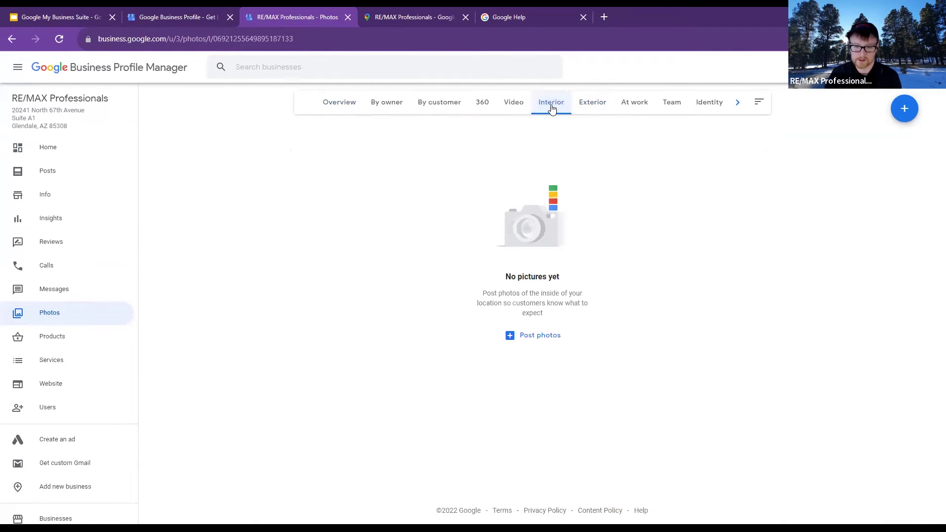
{"action": "left_click", "coordinate": [487, 108]}
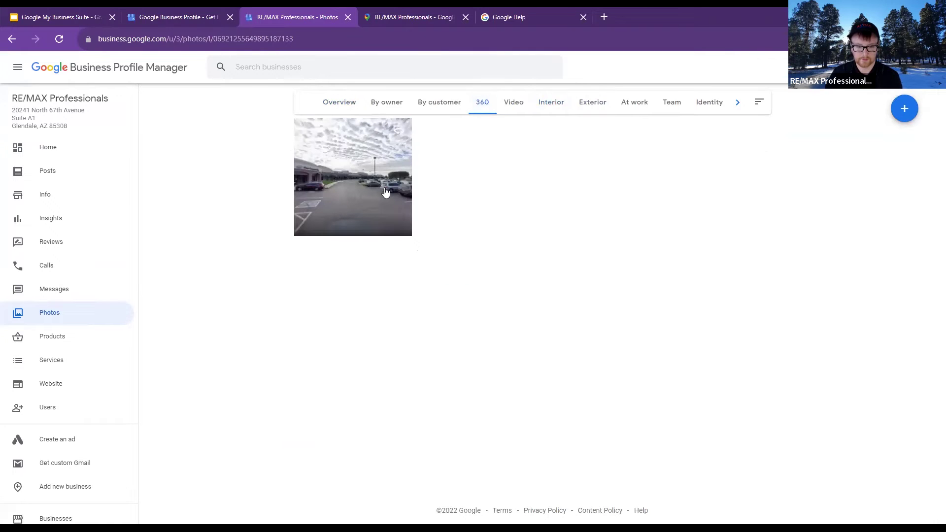
{"action": "left_click", "coordinate": [393, 102]}
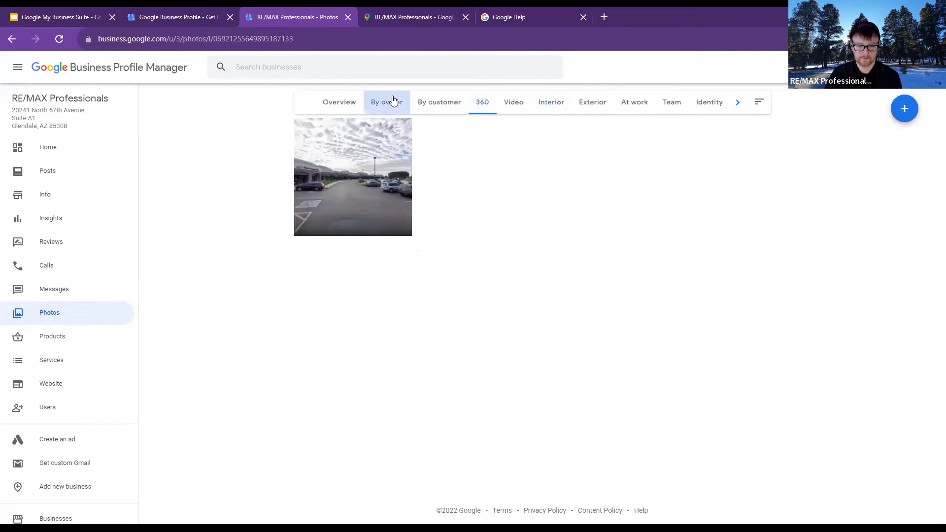
{"action": "left_click", "coordinate": [346, 108]}
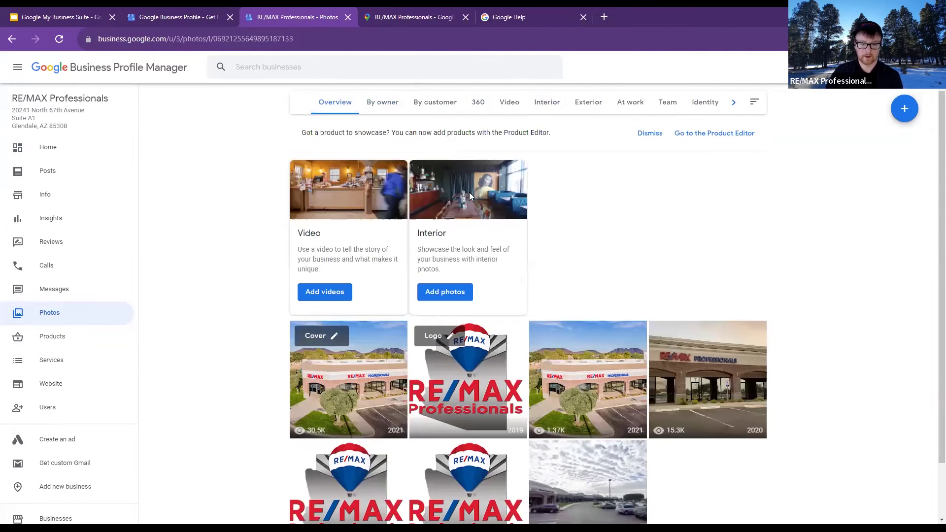
{"action": "left_click", "coordinate": [553, 10]}
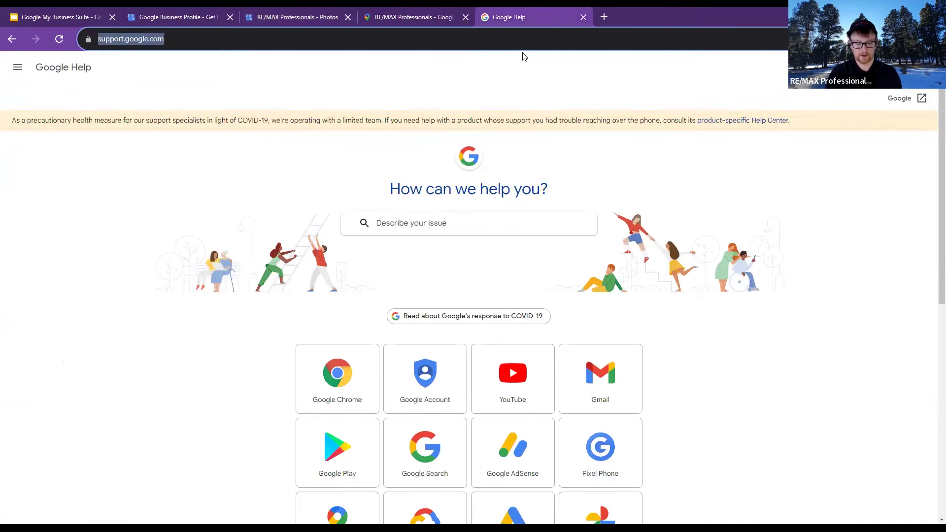
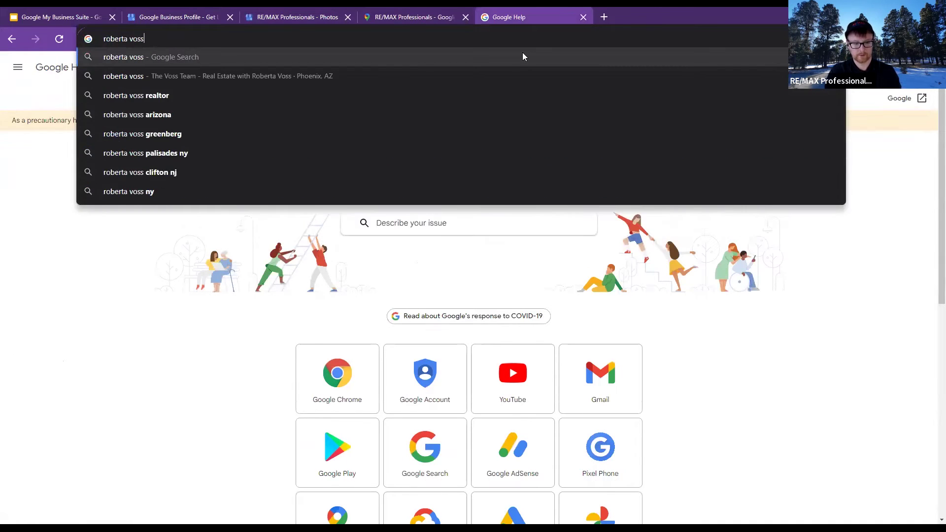
Search Google for the agent's name and open the agency's outside street-level photo
{"action": "key", "text": "Return"}
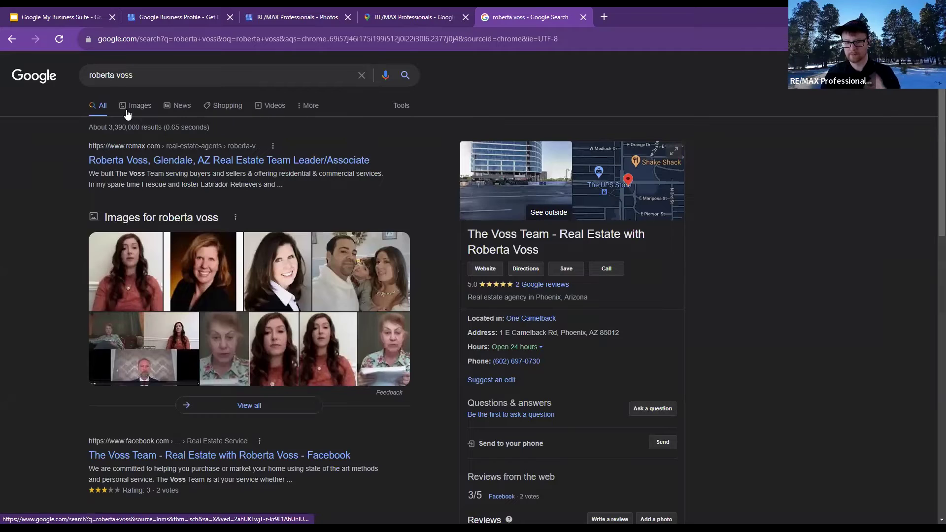
{"action": "left_click", "coordinate": [591, 210]}
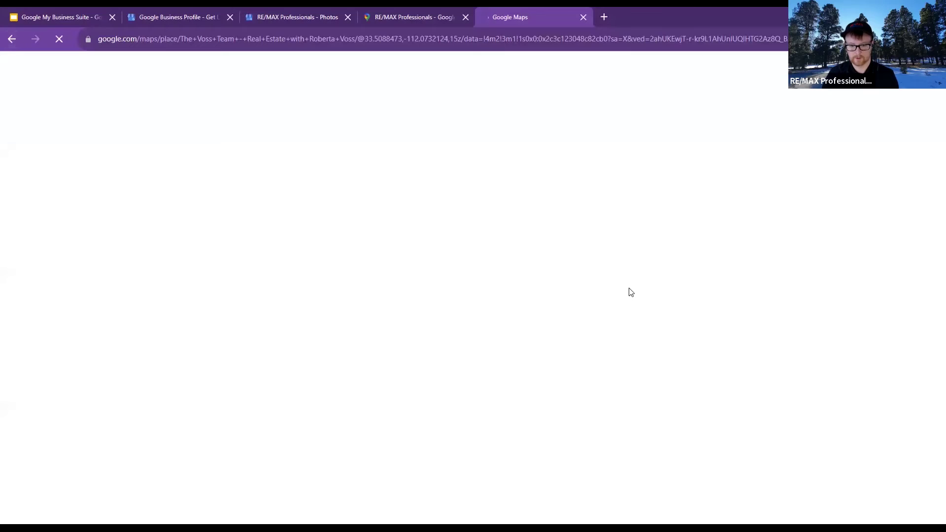
{"action": "key", "text": "alt+Left"}
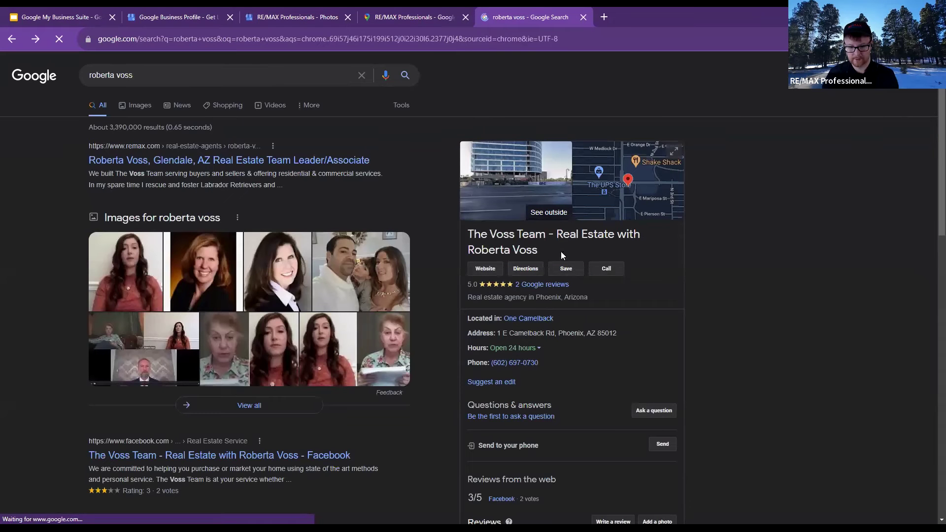
{"action": "scroll", "coordinate": [557, 257], "scroll_direction": "down", "scroll_amount": 3}
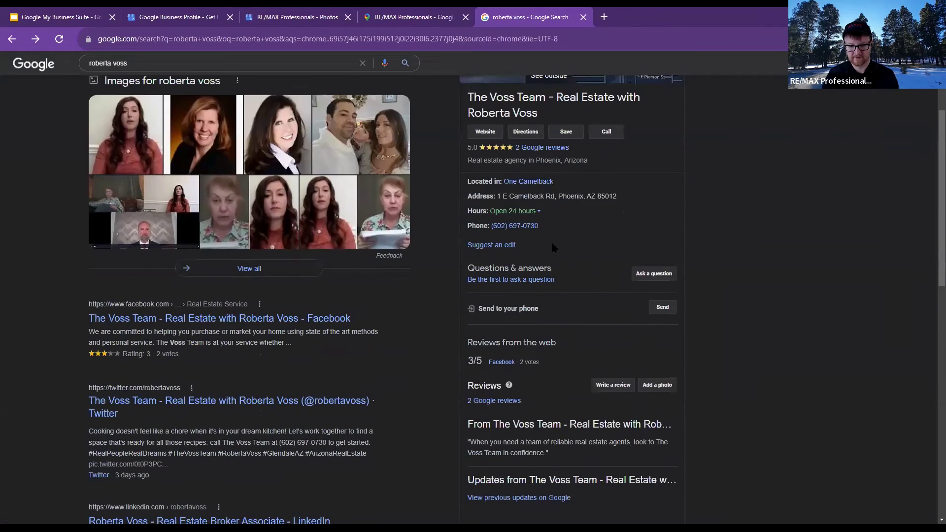
{"action": "scroll", "coordinate": [551, 240], "scroll_direction": "up", "scroll_amount": 3}
{"action": "left_click", "coordinate": [536, 215]}
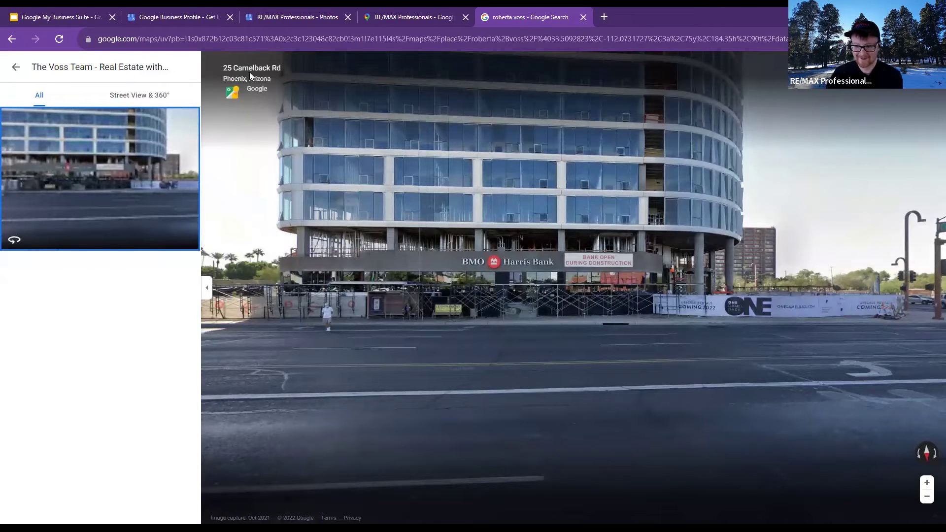
Open the agency's Maps photo, turn Street View down Camelback Rd, and return to the results
{"action": "left_click", "coordinate": [16, 67]}
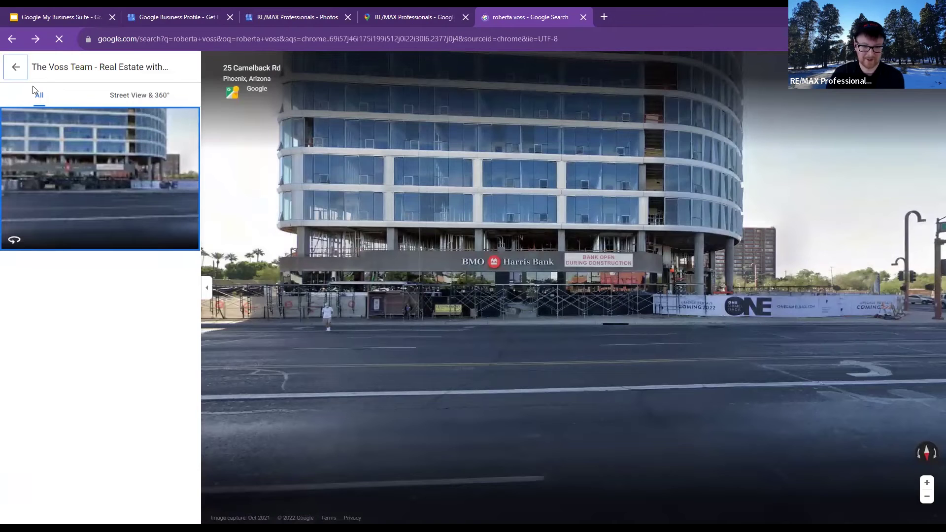
{"action": "left_click_drag", "start_coordinate": [547, 253], "coordinate": [470, 235]}
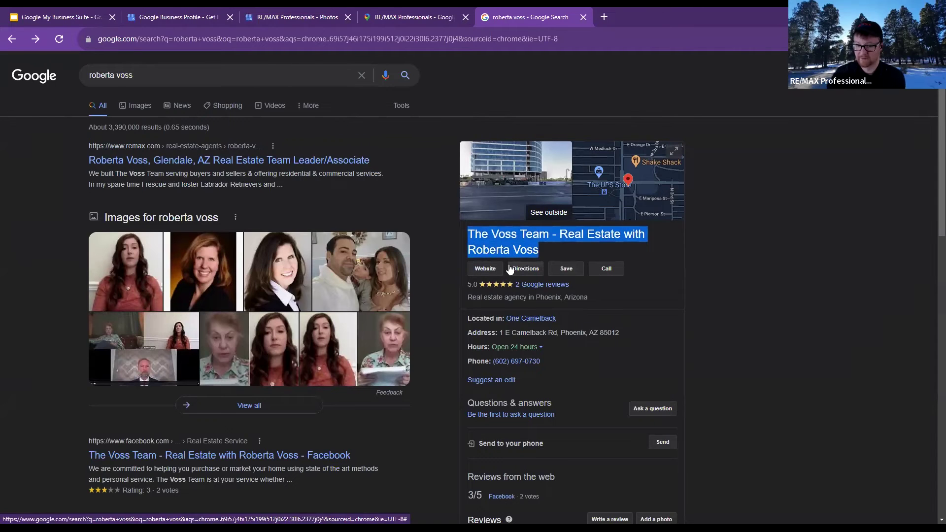
{"action": "left_click", "coordinate": [530, 178]}
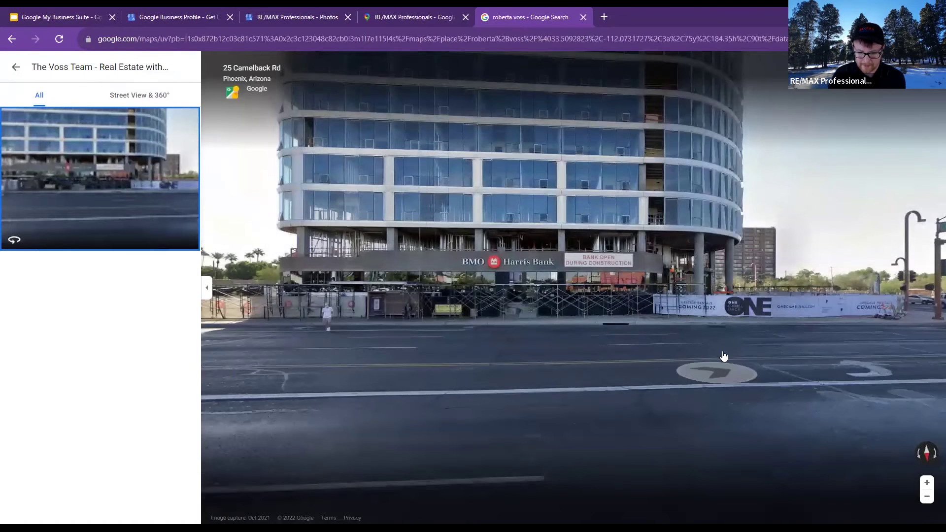
{"action": "left_click_drag", "start_coordinate": [630, 330], "coordinate": [411, 349]}
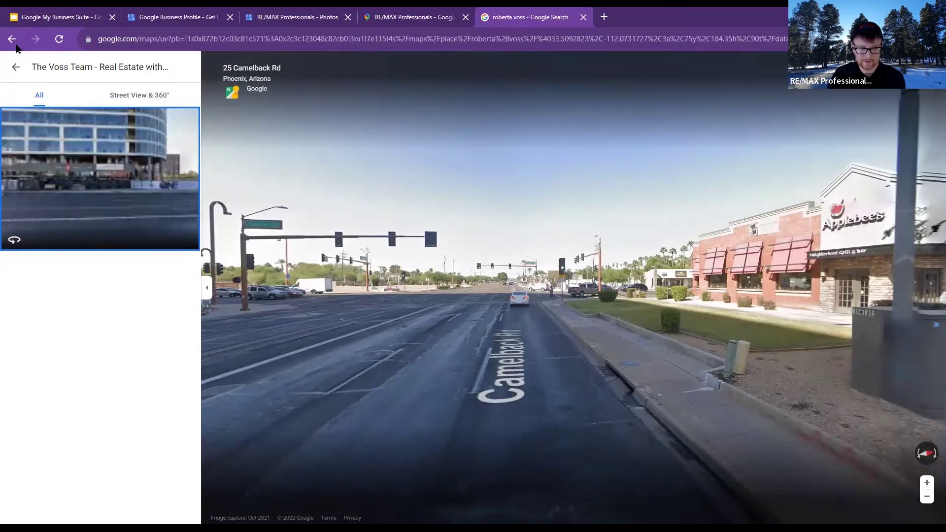
{"action": "left_click", "coordinate": [14, 71]}
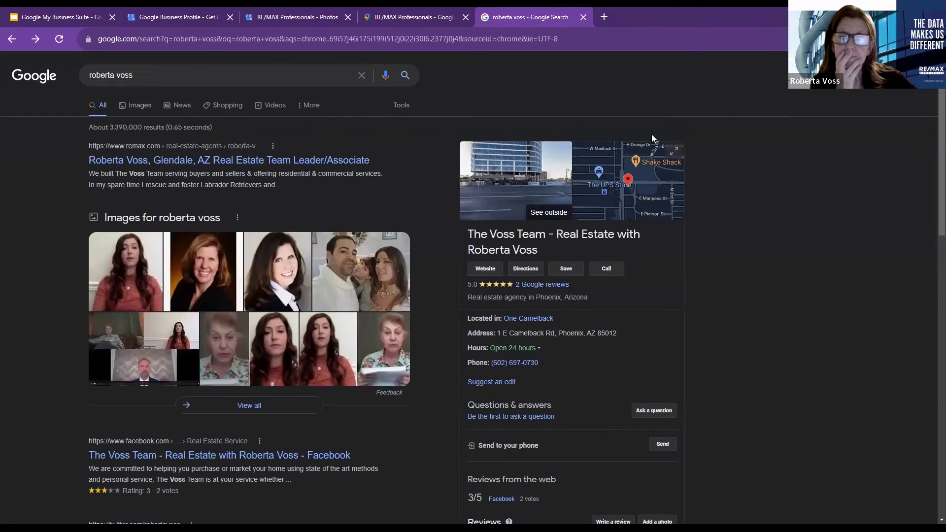
Add the team's name to the search, visit its website, then open its two 5-star Google reviews
{"action": "left_click", "coordinate": [176, 73]}
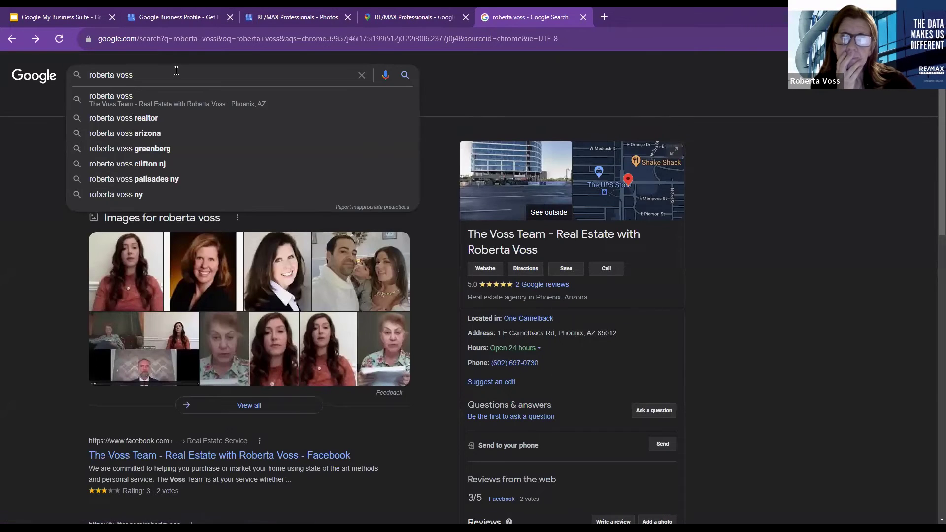
{"action": "type", "text": "the v"}
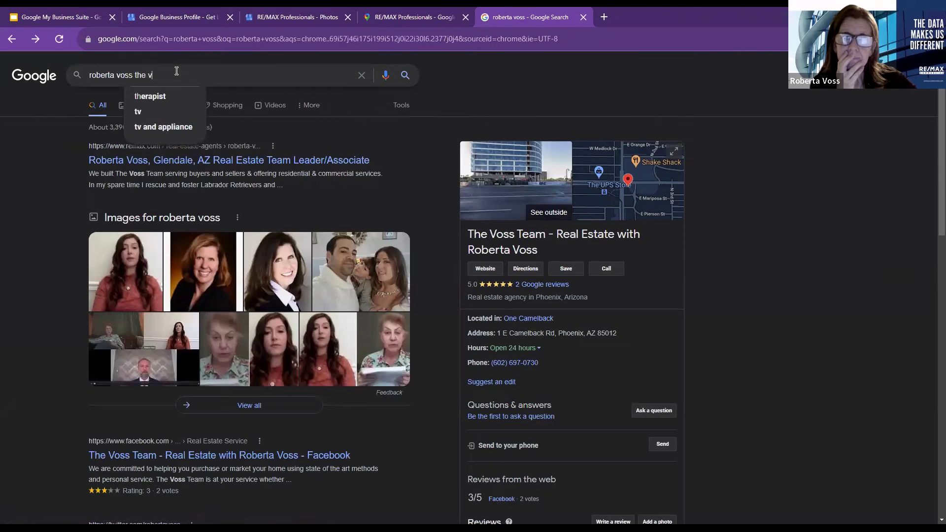
{"action": "type", "text": "oss team"}
{"action": "key", "text": "Return"}
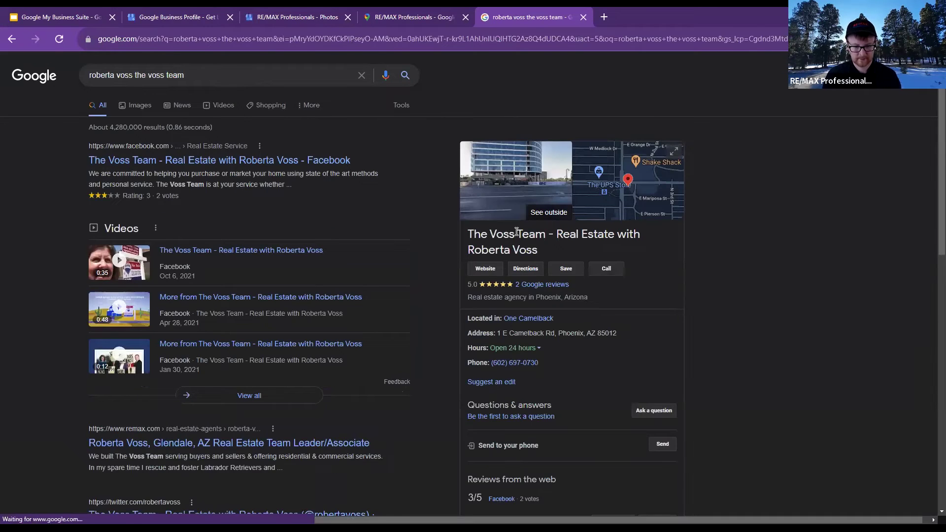
{"action": "left_click", "coordinate": [494, 272]}
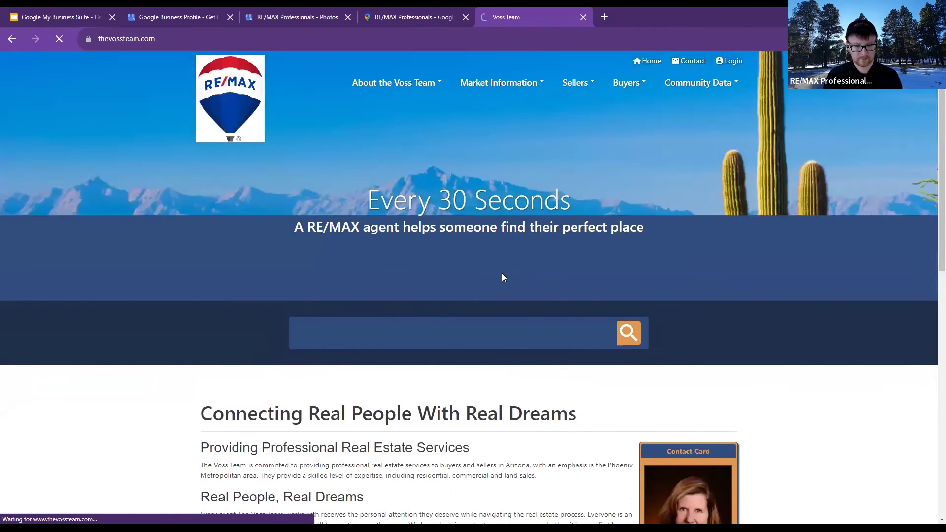
{"action": "left_click", "coordinate": [12, 39]}
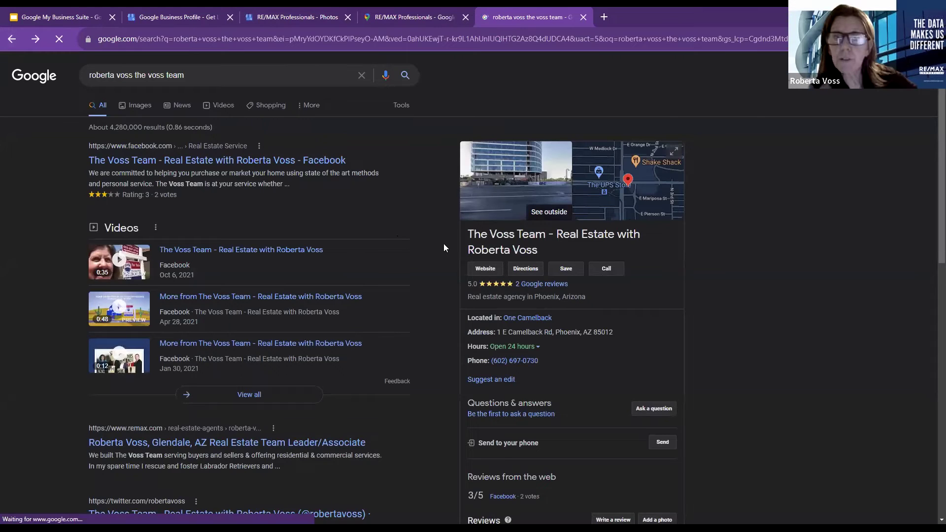
{"action": "left_click", "coordinate": [508, 286]}
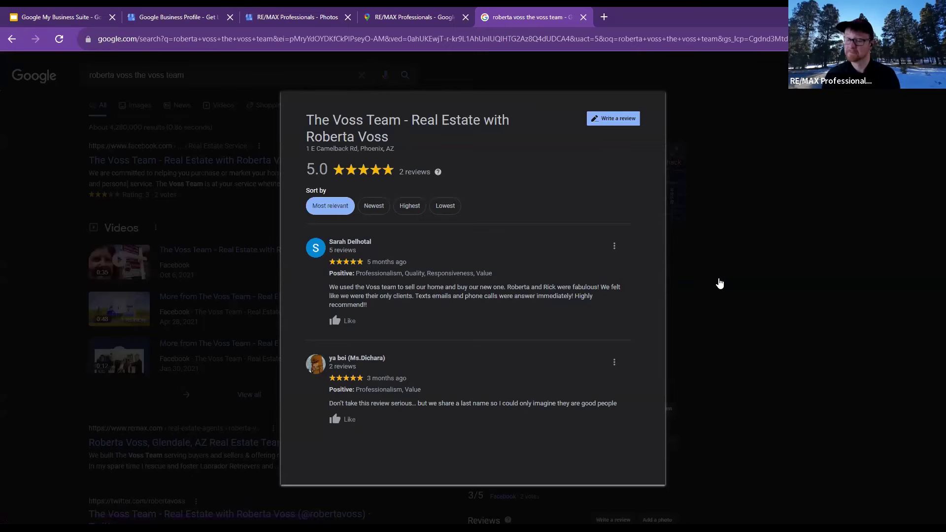
Close the team's reviews window and check the results with the 5.0-rated Phoenix agency panel
{"action": "left_click", "coordinate": [710, 281]}
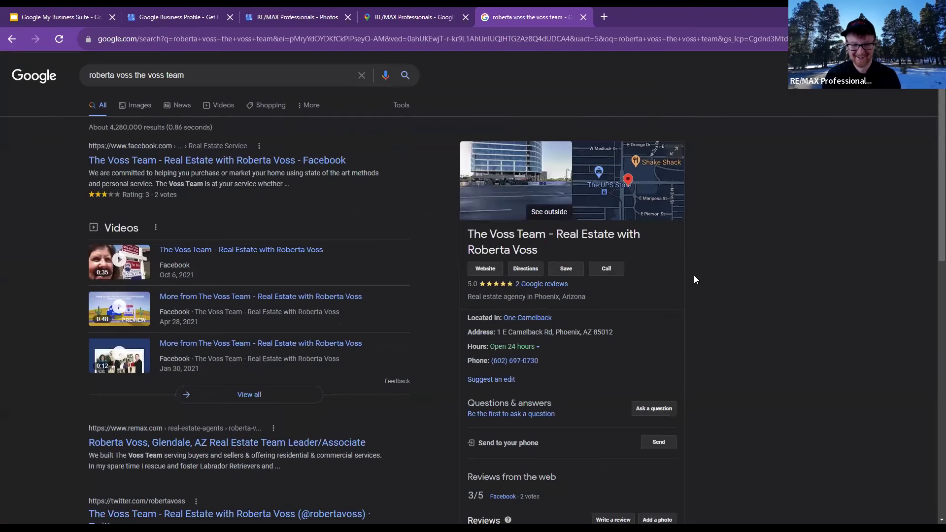
{"action": "scroll", "coordinate": [205, 208], "scroll_direction": "down", "scroll_amount": 4}
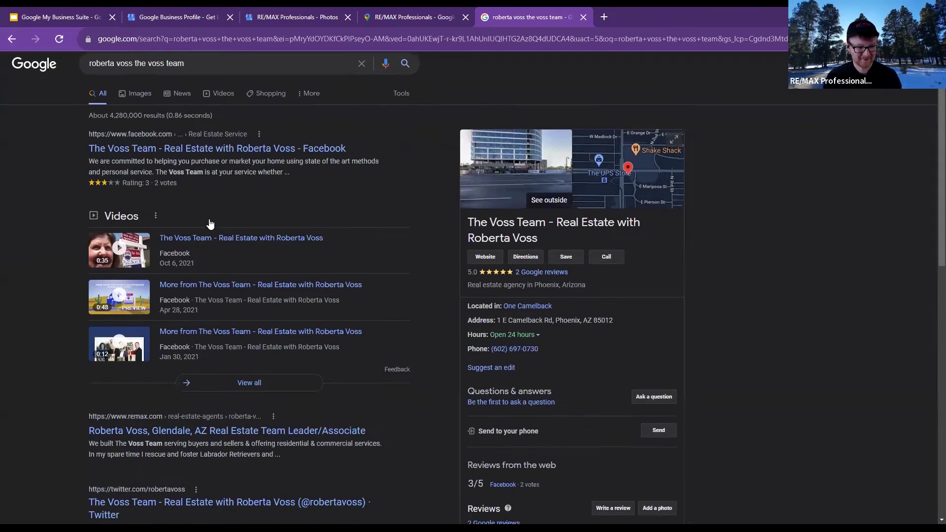
{"action": "scroll", "coordinate": [253, 267], "scroll_direction": "up", "scroll_amount": 4}
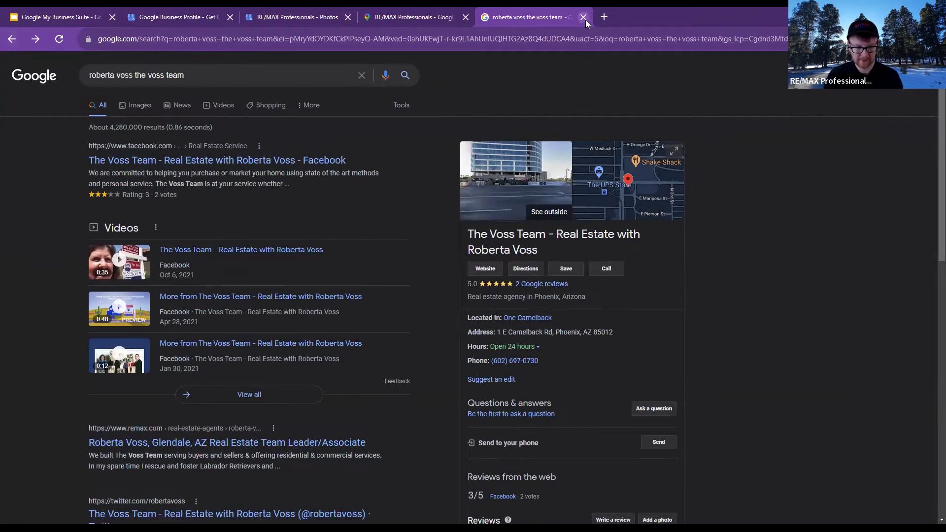
Search for 'remax professionals glendale az' and open the agency's photo gallery
{"action": "triple_click", "coordinate": [190, 81]}
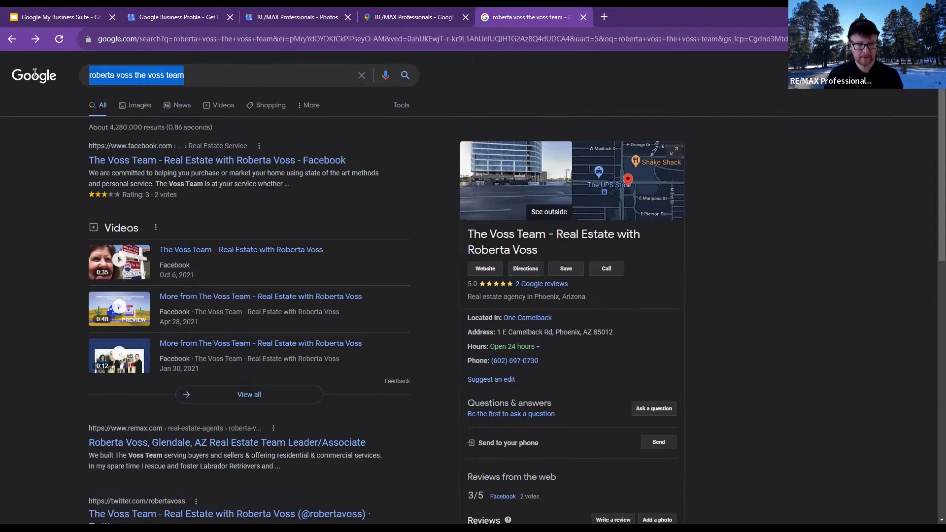
{"action": "type", "text": "remax professio"}
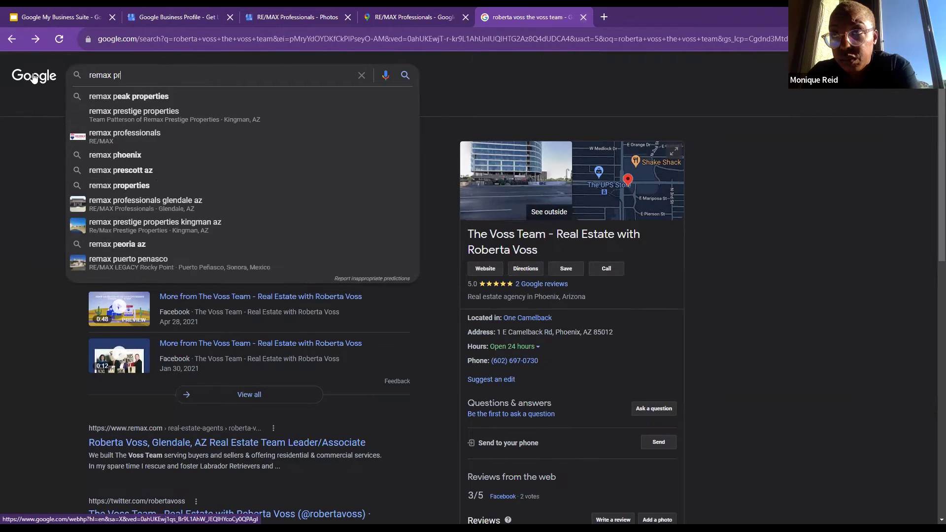
{"action": "key", "text": "Down"}
{"action": "key", "text": "Down"}
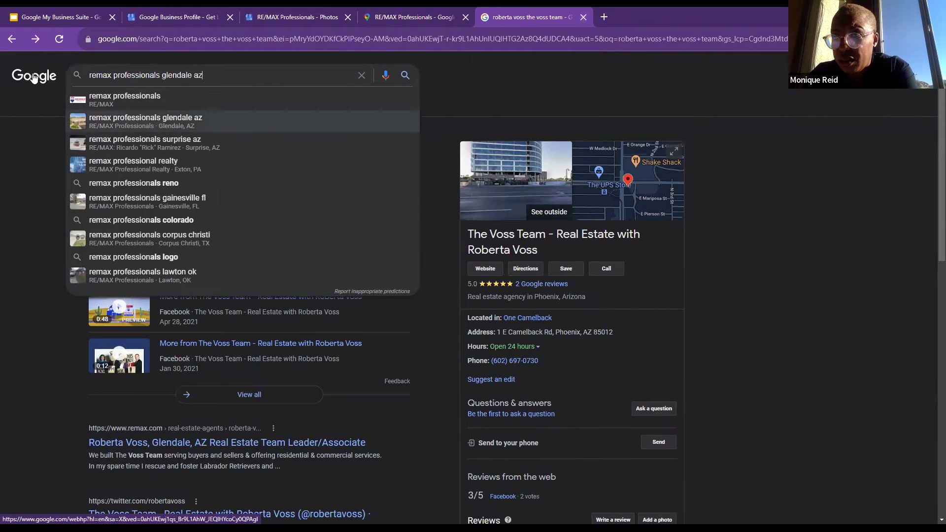
{"action": "key", "text": "Return"}
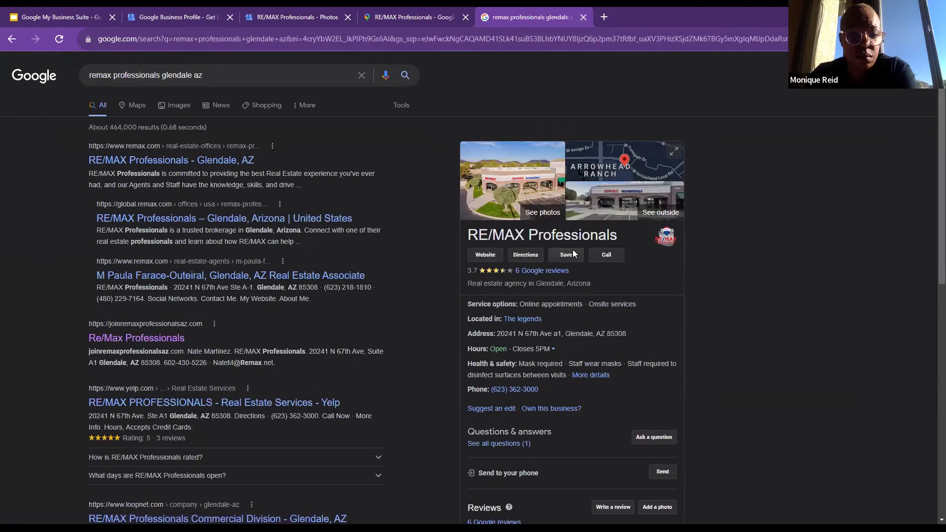
{"action": "left_click", "coordinate": [534, 217]}
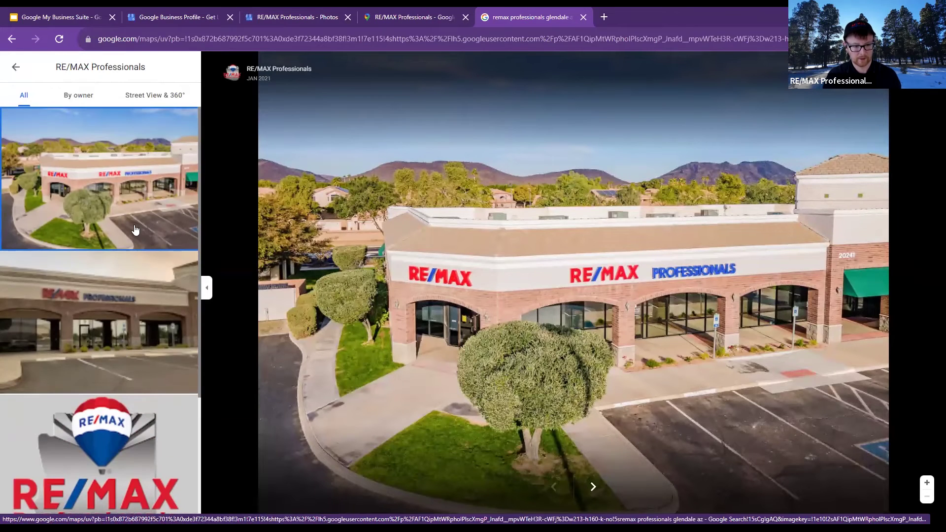
View the office-front and aerial photos, then leave Maps for the search results
{"action": "left_click", "coordinate": [111, 345]}
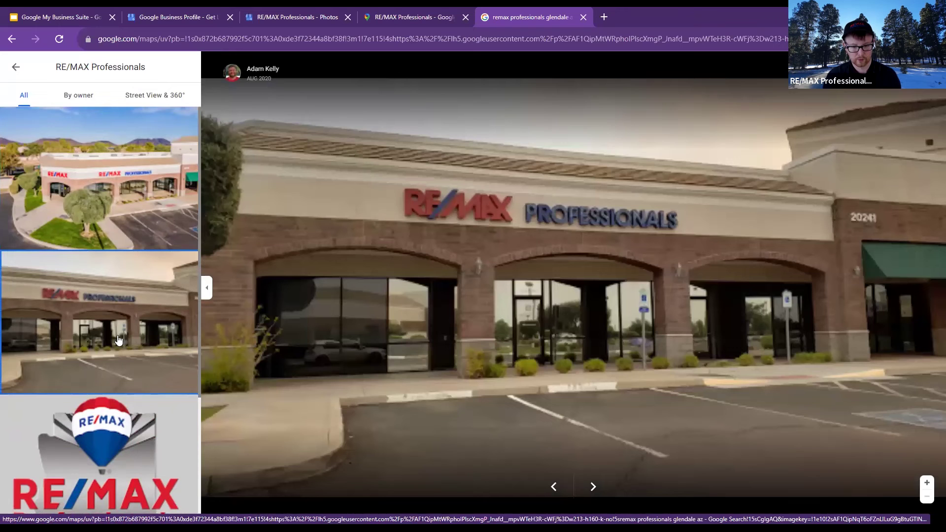
{"action": "left_click", "coordinate": [100, 197]}
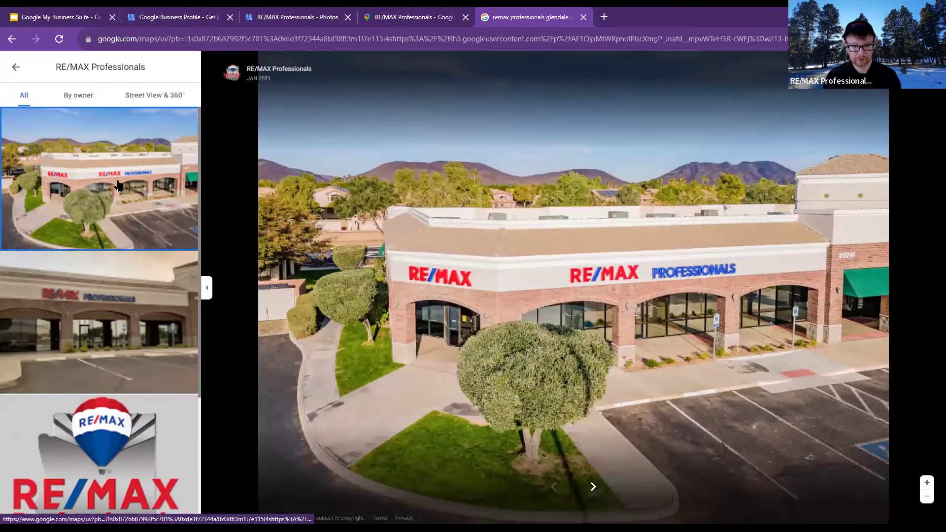
{"action": "left_click", "coordinate": [16, 66]}
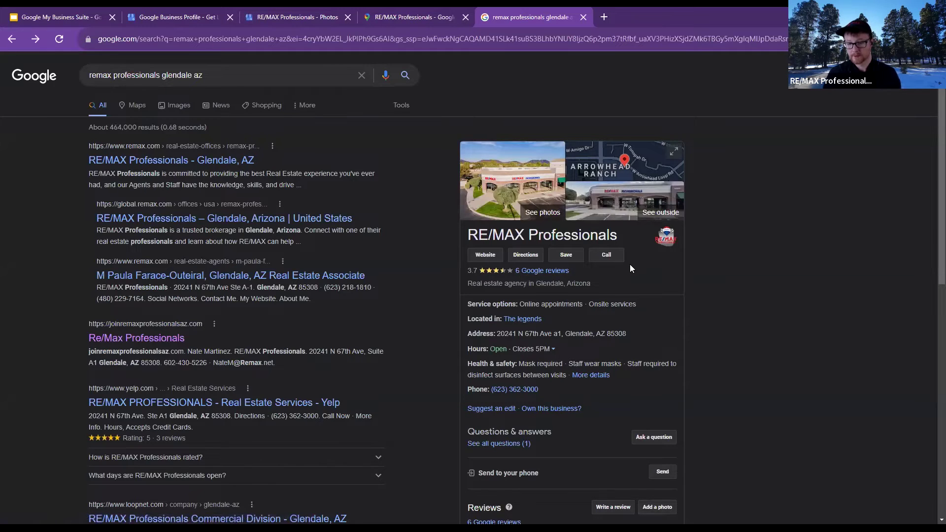
Skim the RE/MAX results and return to the Business Profile Photos page with cover and logo
{"action": "scroll", "coordinate": [630, 264], "scroll_direction": "down", "scroll_amount": 1}
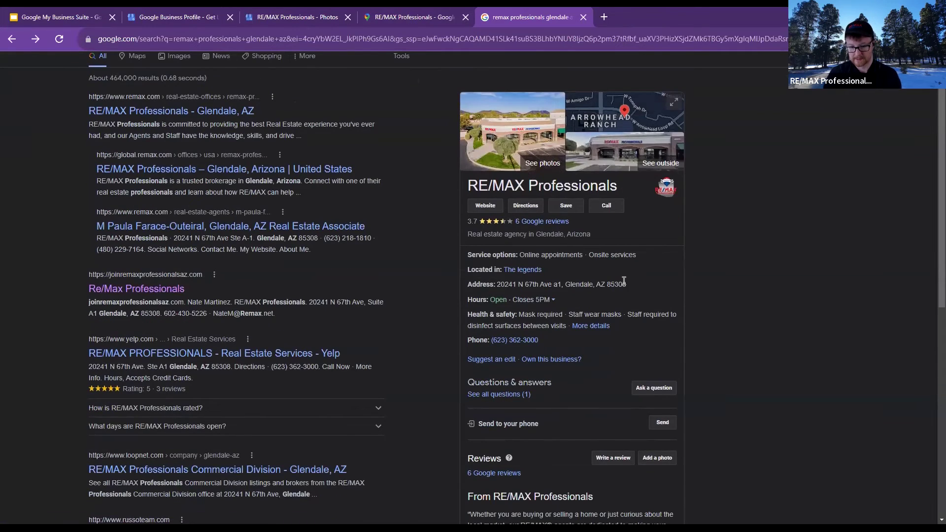
{"action": "left_click_drag", "start_coordinate": [624, 281], "coordinate": [684, 363]}
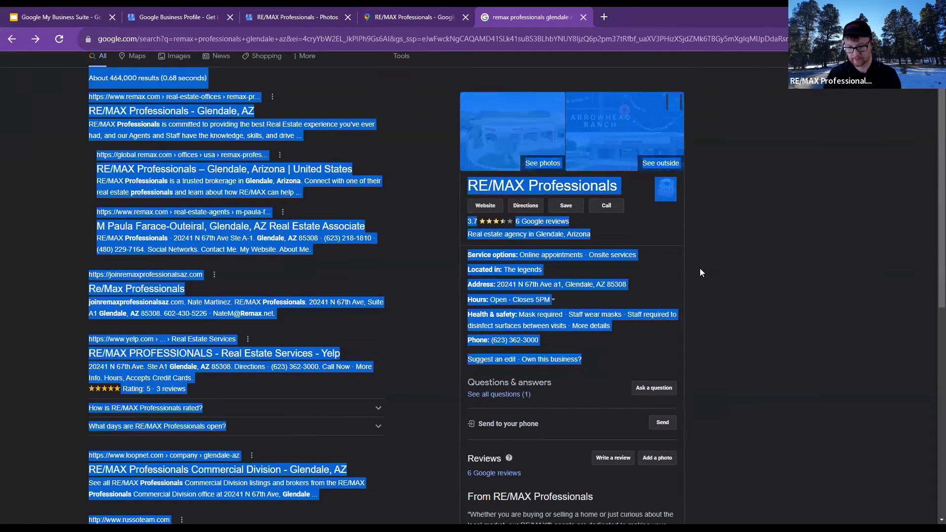
{"action": "left_click", "coordinate": [701, 271]}
{"action": "scroll", "coordinate": [320, 178], "scroll_direction": "up", "scroll_amount": 1}
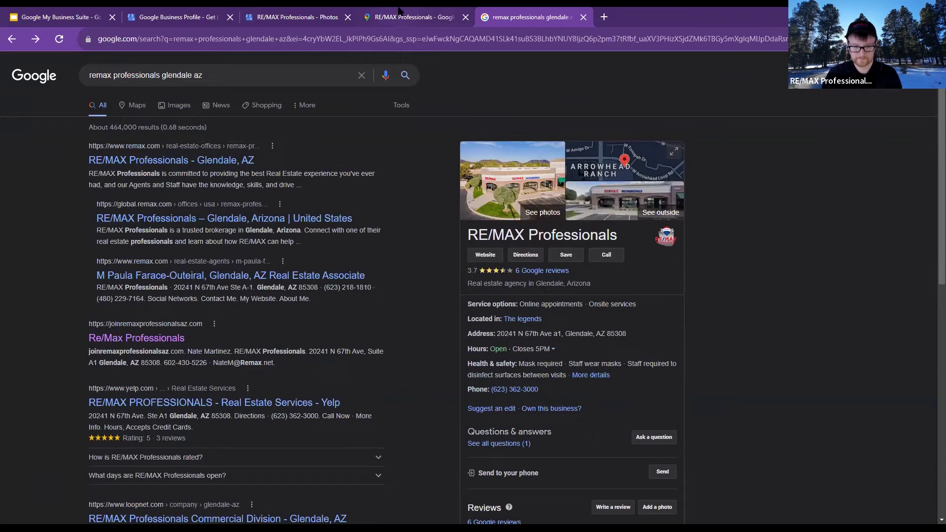
{"action": "key", "text": "ctrl+shift+Tab"}
{"action": "key", "text": "ctrl+shift+Tab"}
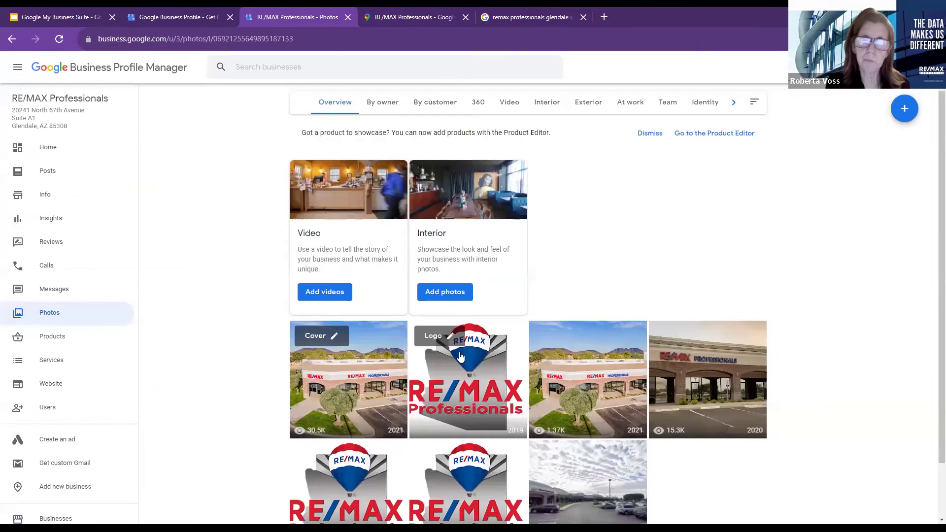
Check the Products page, then review the Services list down to Real estate agents
{"action": "scroll", "coordinate": [459, 365], "scroll_direction": "down", "scroll_amount": 2}
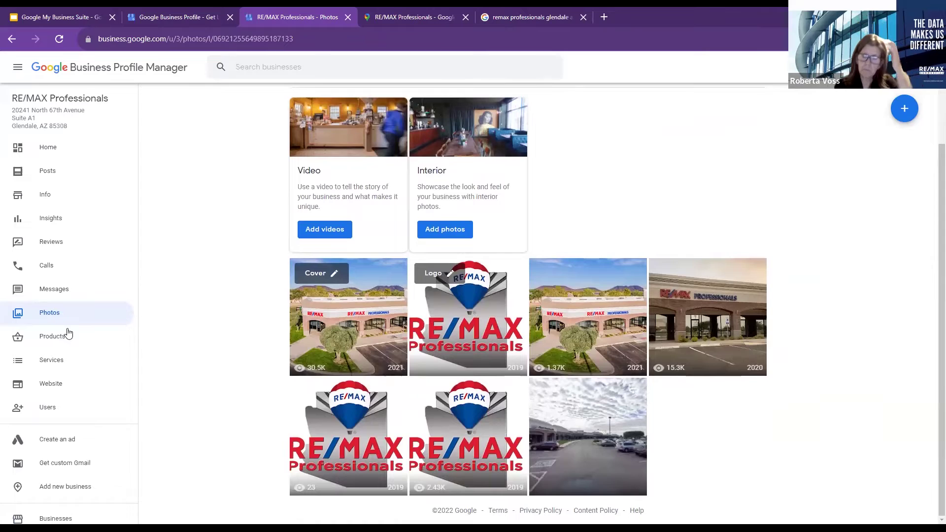
{"action": "left_click", "coordinate": [67, 334]}
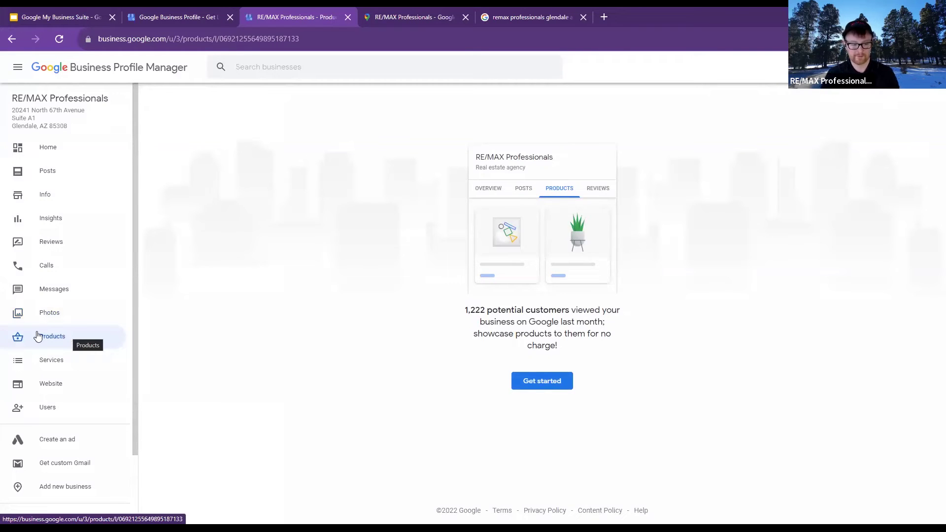
{"action": "left_click", "coordinate": [54, 367]}
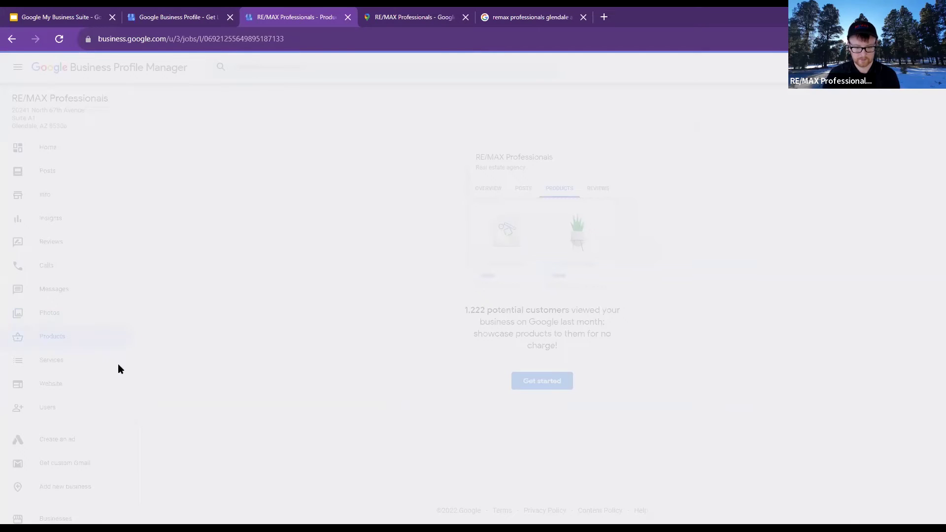
{"action": "scroll", "coordinate": [492, 293], "scroll_direction": "down", "scroll_amount": 1}
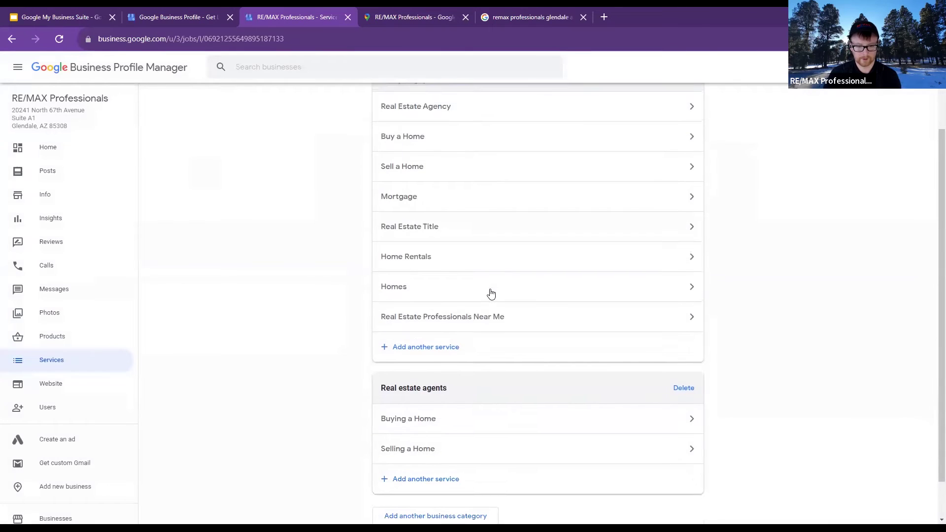
{"action": "scroll", "coordinate": [491, 294], "scroll_direction": "up", "scroll_amount": 1}
{"action": "scroll", "coordinate": [430, 279], "scroll_direction": "down", "scroll_amount": 2}
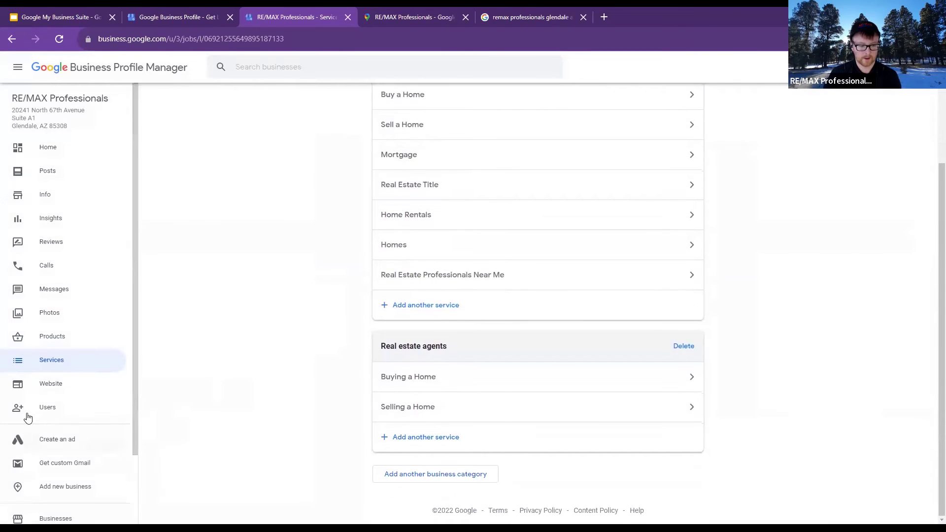
{"action": "left_click", "coordinate": [45, 390]}
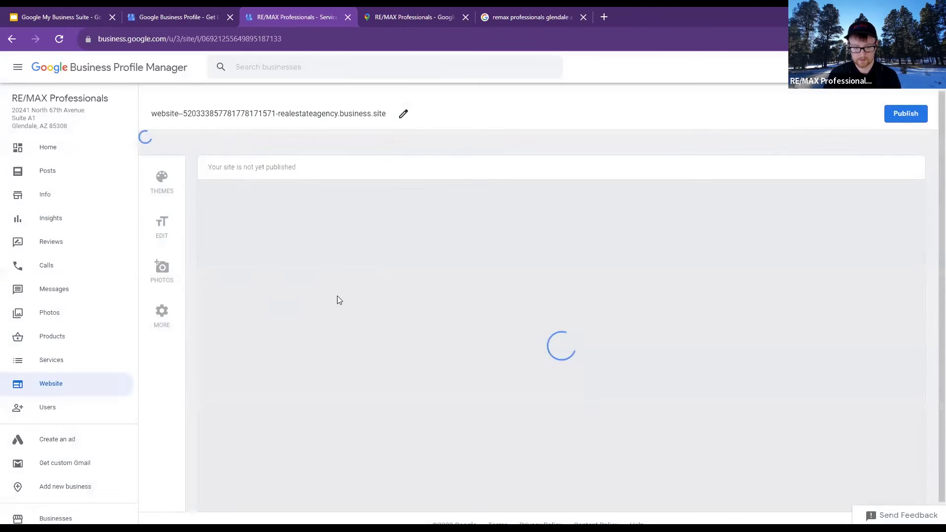
Scroll the unpublished website preview, then review and close the list of users with profile access
{"action": "scroll", "coordinate": [677, 313], "scroll_direction": "down", "scroll_amount": 1}
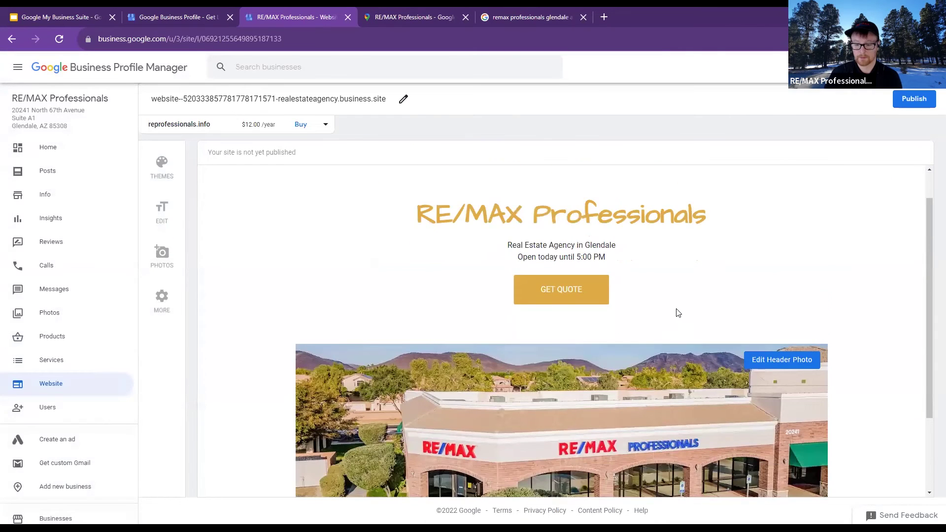
{"action": "scroll", "coordinate": [677, 310], "scroll_direction": "down", "scroll_amount": 3}
{"action": "scroll", "coordinate": [456, 215], "scroll_direction": "up", "scroll_amount": 4}
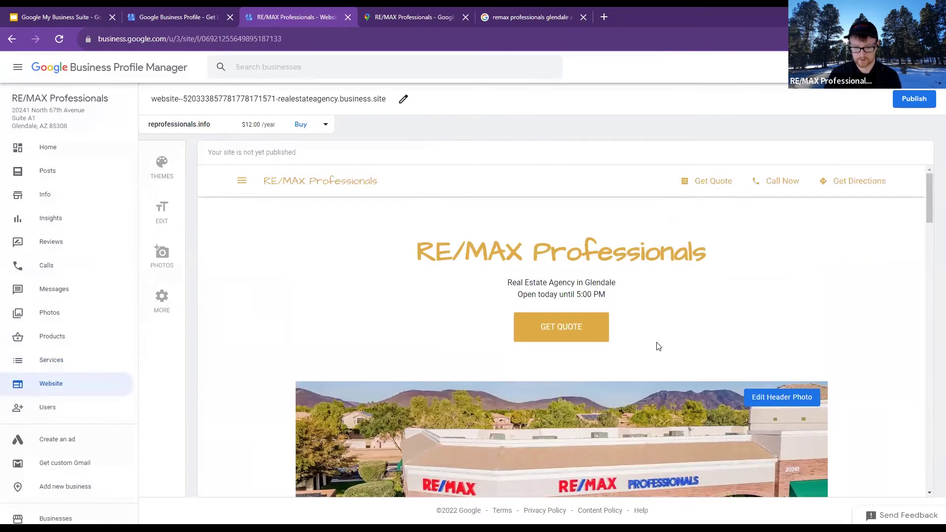
{"action": "scroll", "coordinate": [229, 383], "scroll_direction": "down", "scroll_amount": 2}
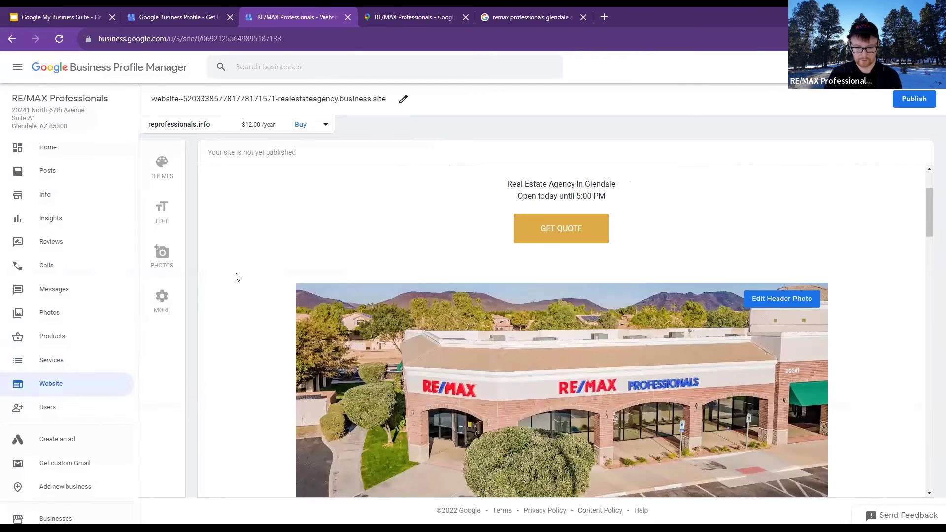
{"action": "left_click", "coordinate": [95, 344]}
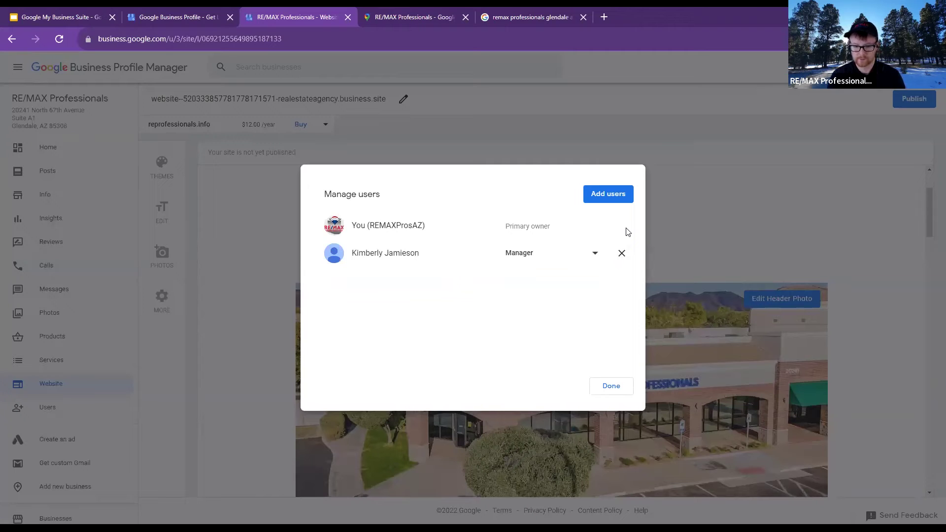
{"action": "left_click", "coordinate": [723, 205]}
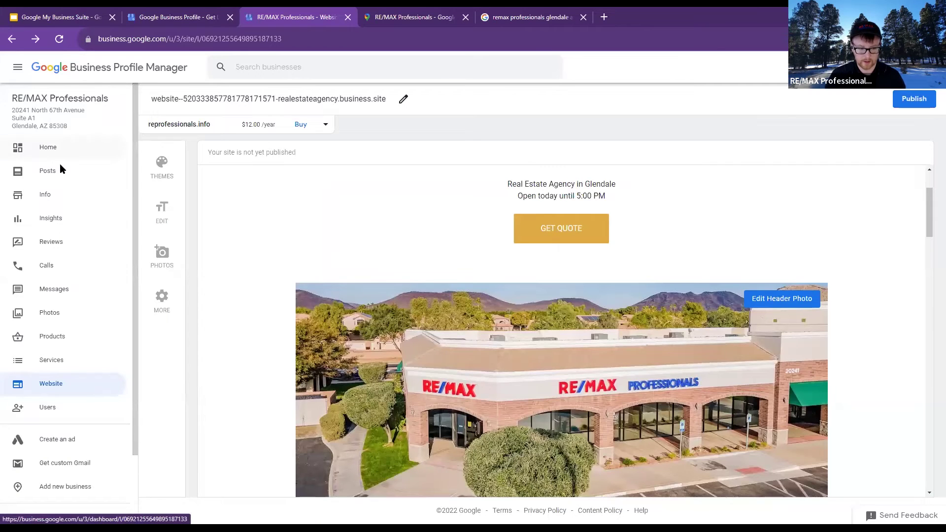
On the Photos page, view the aerial office photo full size and return to the grid
{"action": "left_click", "coordinate": [54, 195]}
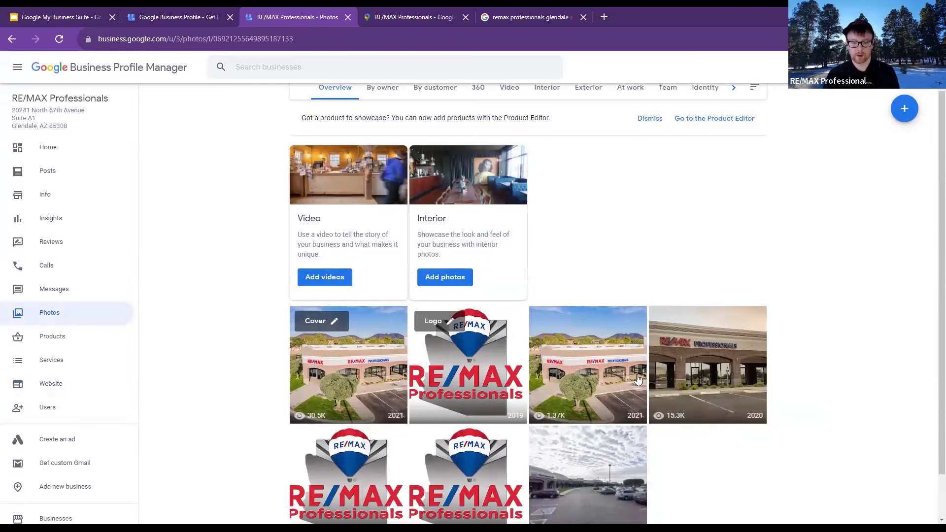
{"action": "left_click", "coordinate": [615, 379]}
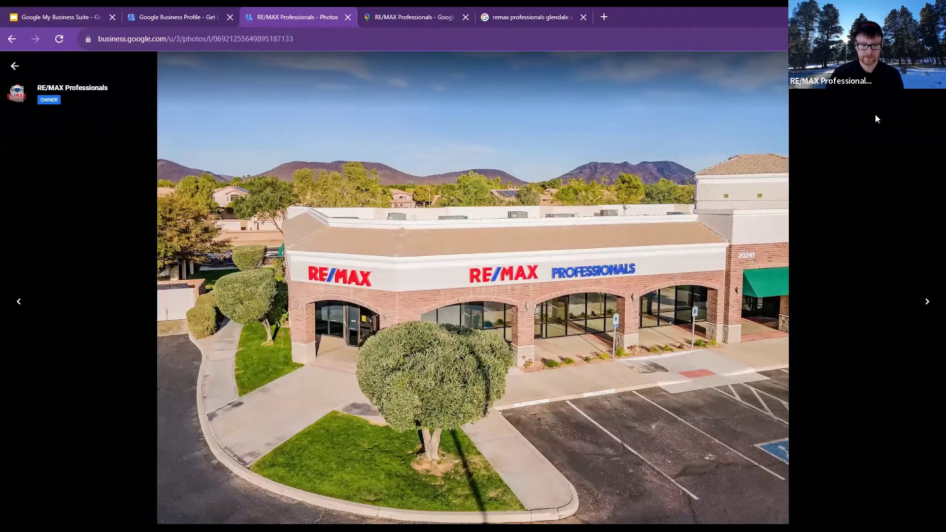
{"action": "left_click", "coordinate": [14, 69]}
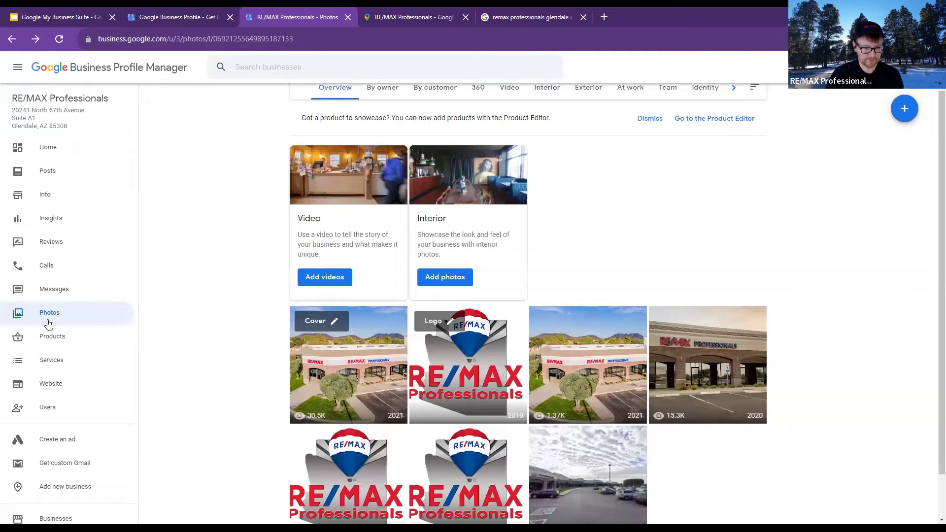
View the 2020 storefront photo full size, select its contributor credit, then return to the grid
{"action": "scroll", "coordinate": [470, 299], "scroll_direction": "down", "scroll_amount": 1}
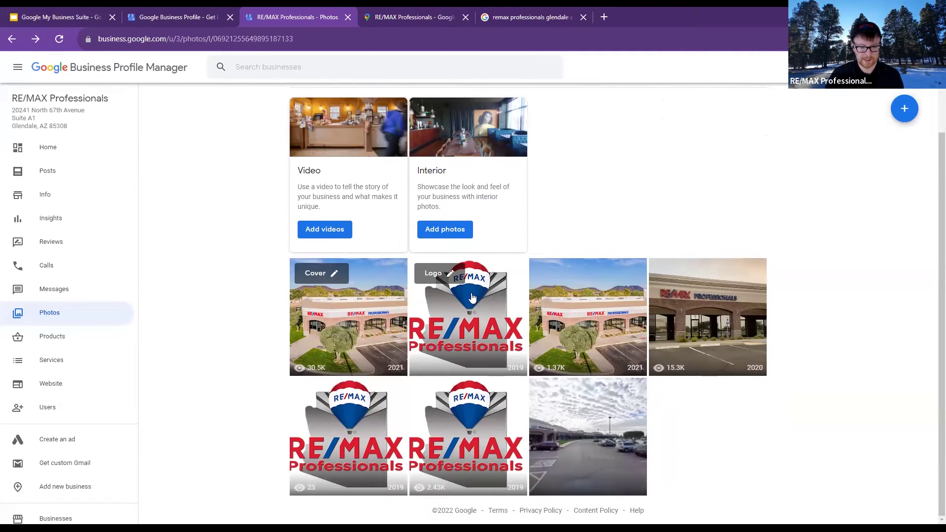
{"action": "left_click", "coordinate": [736, 344]}
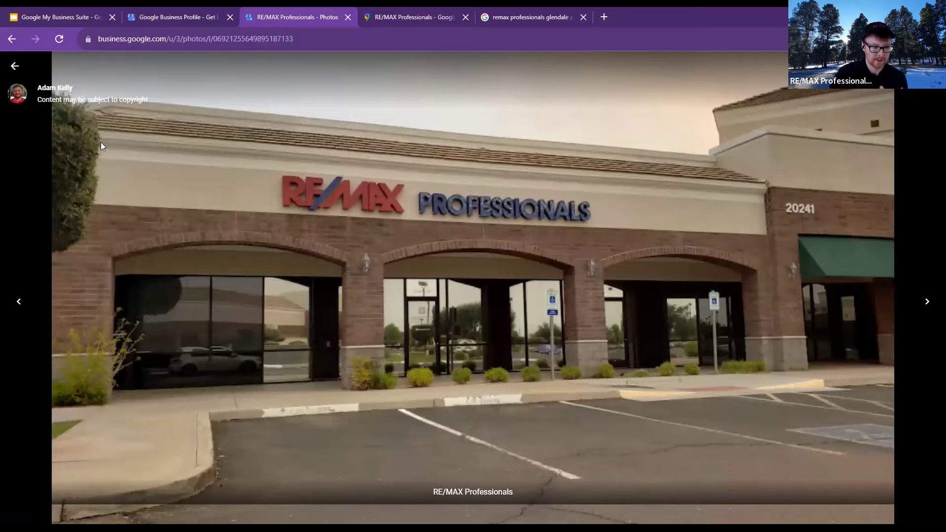
{"action": "left_click_drag", "start_coordinate": [81, 99], "coordinate": [36, 87]}
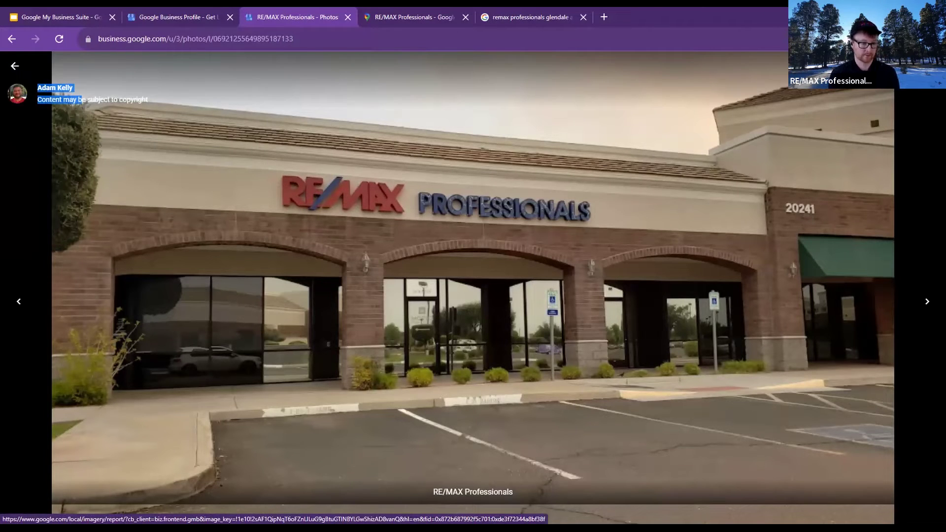
{"action": "left_click", "coordinate": [17, 67]}
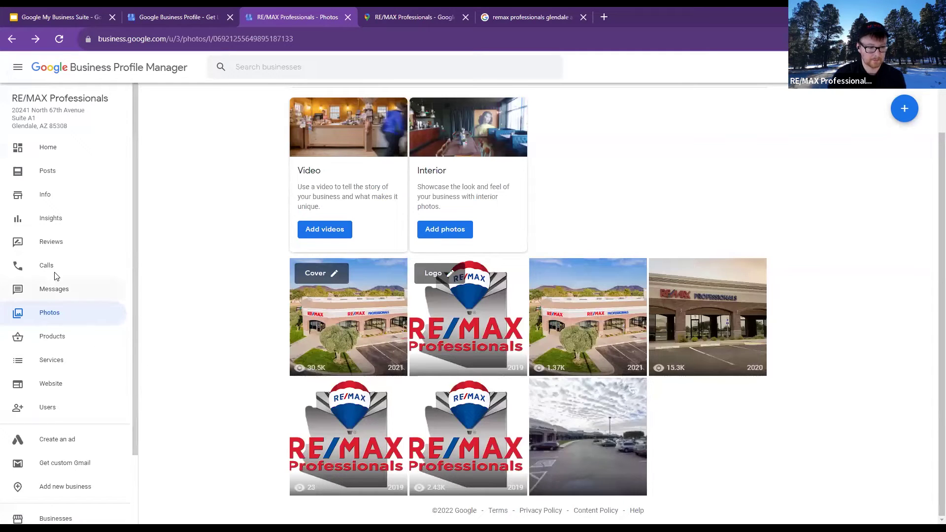
Scroll the customer reviews and bring up the options menu on the second review
{"action": "left_click", "coordinate": [55, 242]}
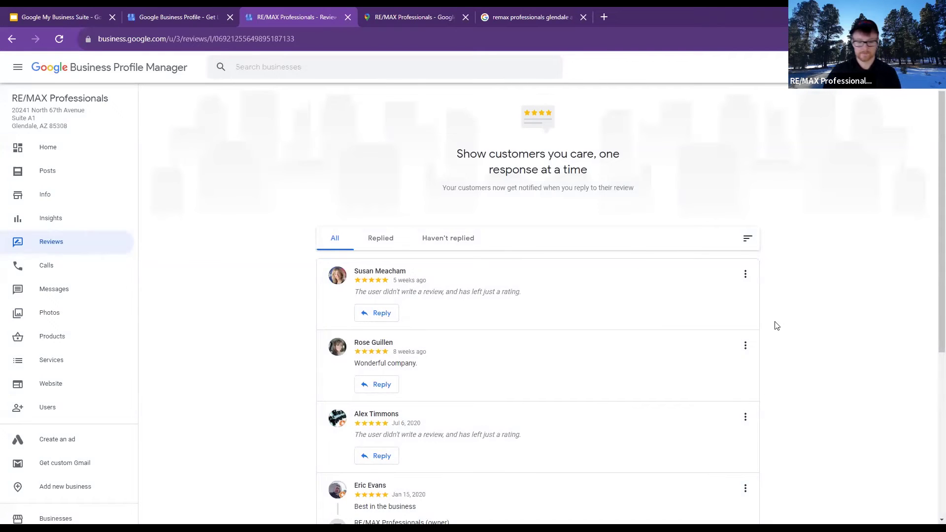
{"action": "scroll", "coordinate": [777, 326], "scroll_direction": "down", "scroll_amount": 1}
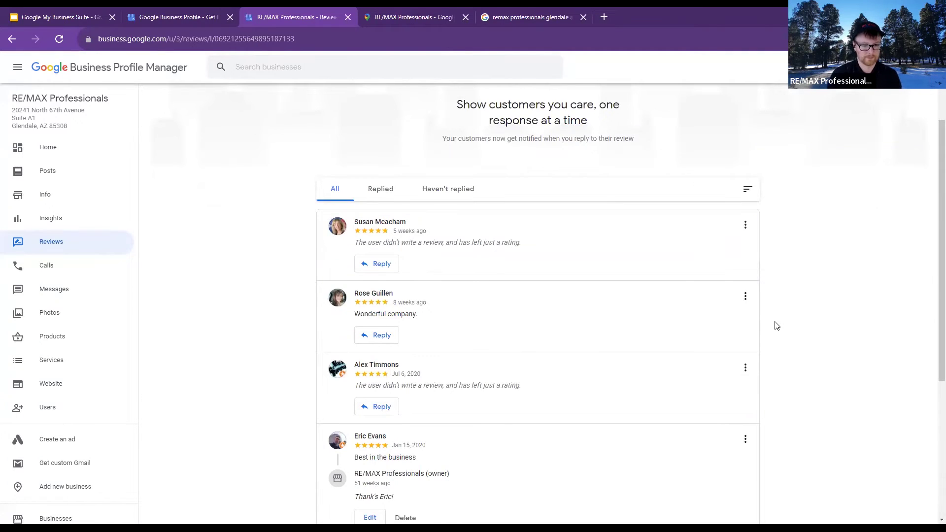
{"action": "left_click", "coordinate": [746, 296]}
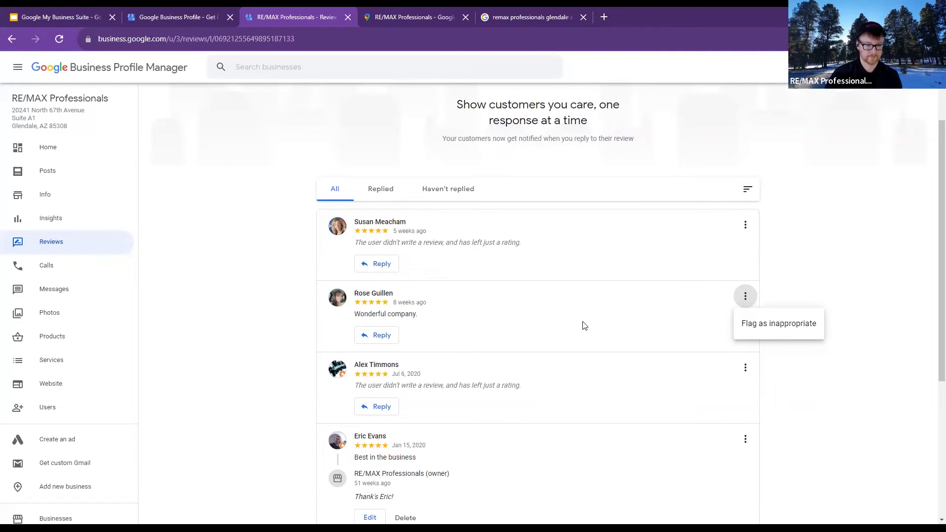
Scroll through all the reviews, briefly selecting the last reviewer's name
{"action": "scroll", "coordinate": [787, 427], "scroll_direction": "down", "scroll_amount": 4}
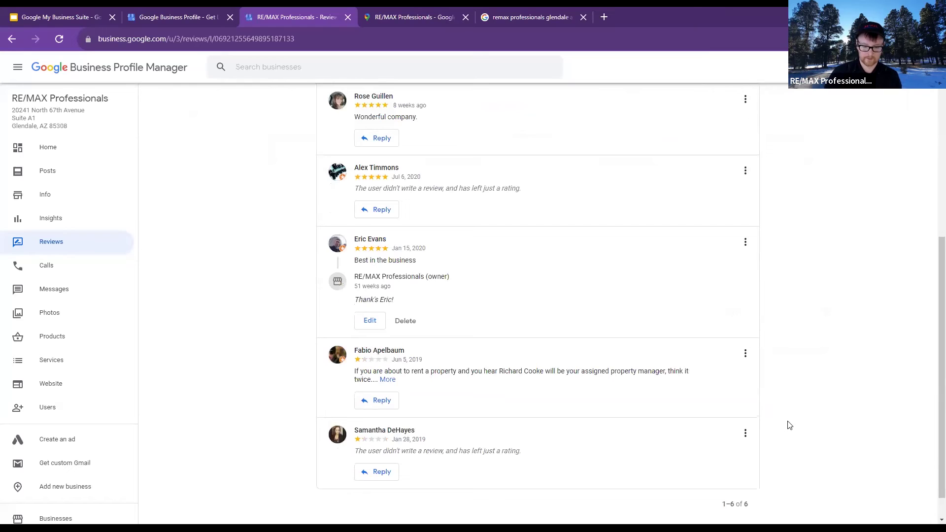
{"action": "scroll", "coordinate": [787, 427], "scroll_direction": "down", "scroll_amount": 1}
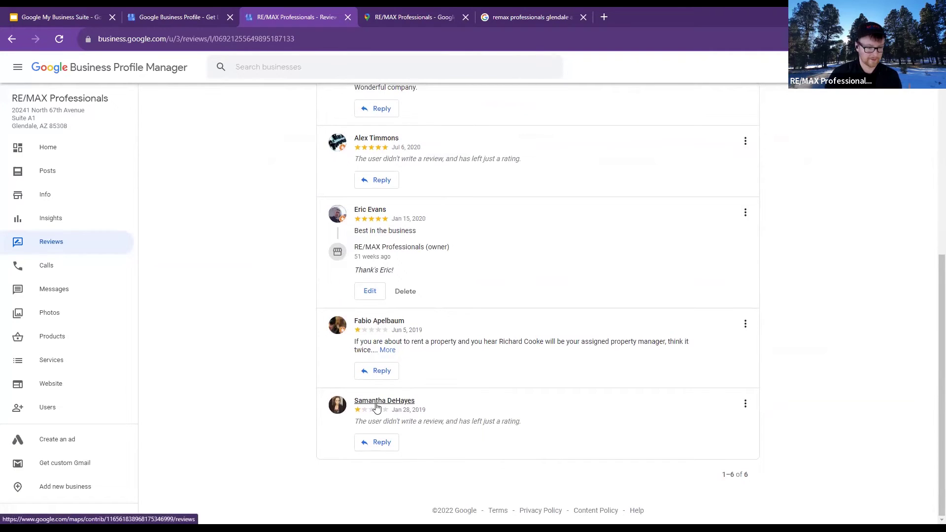
{"action": "scroll", "coordinate": [376, 407], "scroll_direction": "up", "scroll_amount": 6}
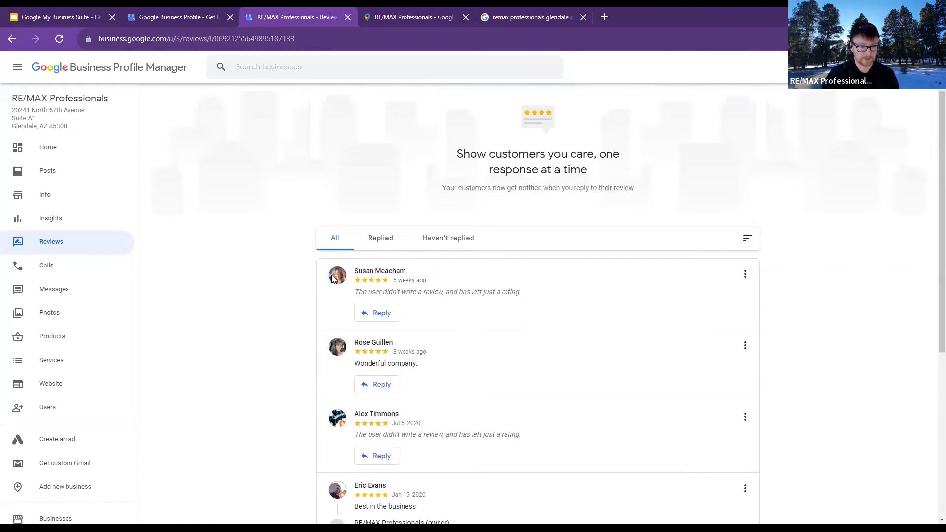
{"action": "scroll", "coordinate": [386, 306], "scroll_direction": "down", "scroll_amount": 5}
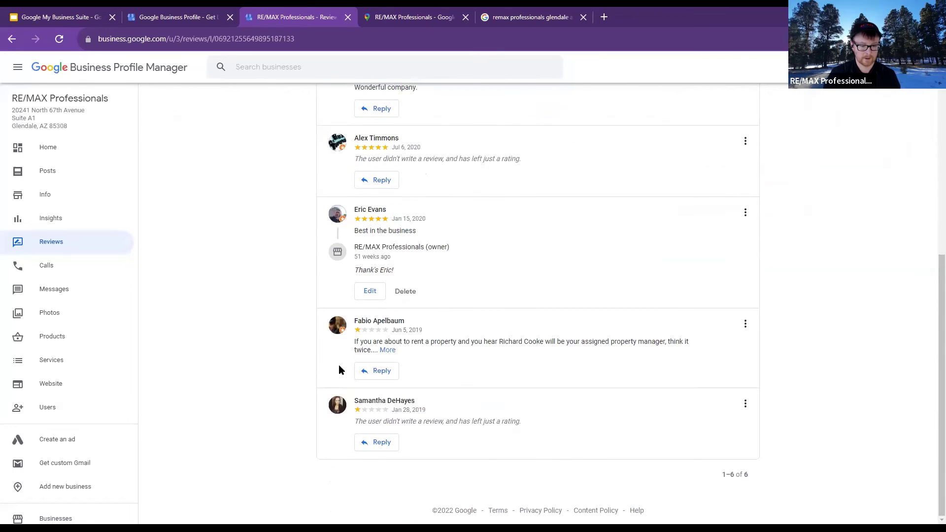
{"action": "left_click_drag", "start_coordinate": [444, 397], "coordinate": [340, 394]}
{"action": "left_click", "coordinate": [300, 340]}
{"action": "scroll", "coordinate": [300, 340], "scroll_direction": "up", "scroll_amount": 4}
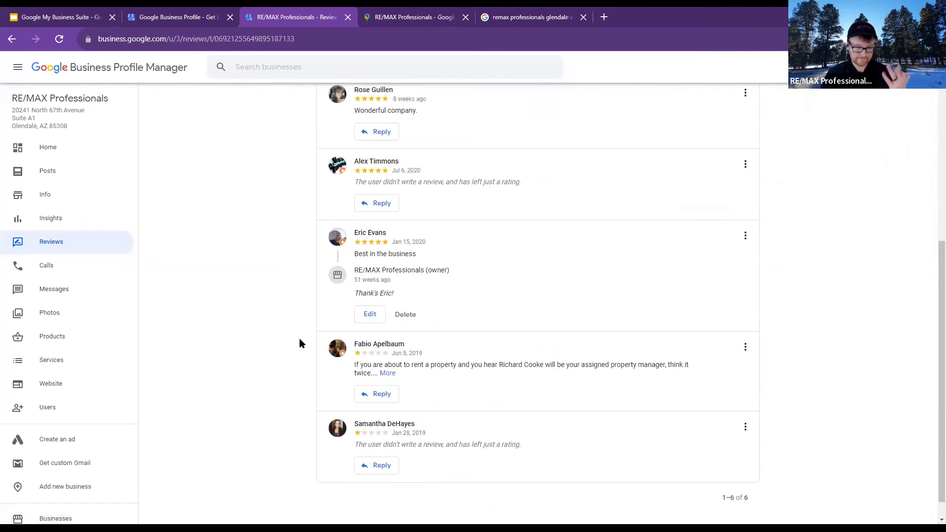
{"action": "scroll", "coordinate": [300, 340], "scroll_direction": "up", "scroll_amount": 2}
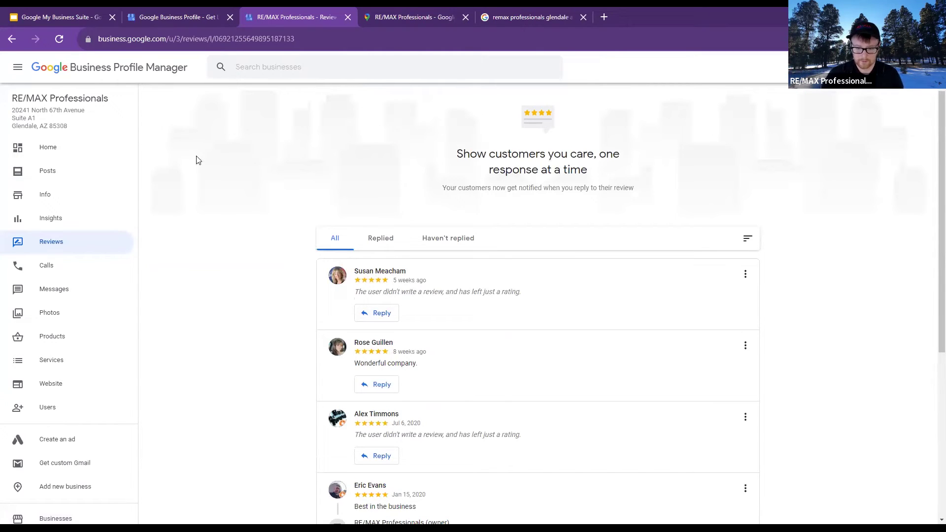
Return to the top of the reviews and go to the Info page
{"action": "scroll", "coordinate": [62, 226], "scroll_direction": "down", "scroll_amount": 2}
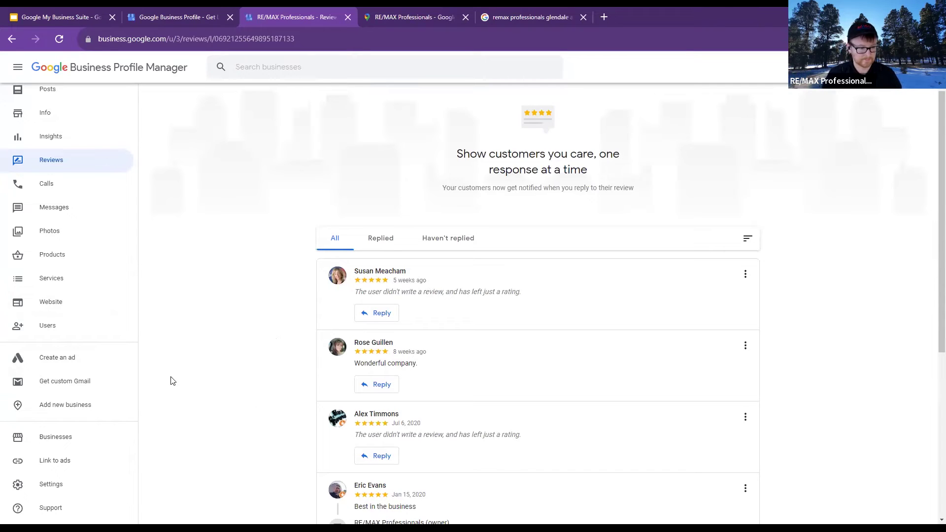
{"action": "scroll", "coordinate": [54, 199], "scroll_direction": "up", "scroll_amount": 2}
{"action": "left_click", "coordinate": [53, 199]}
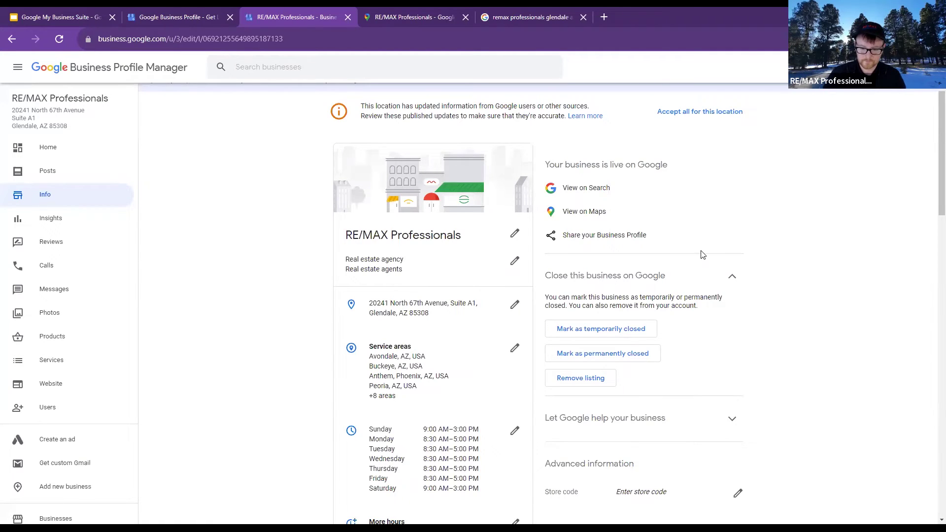
Scroll past the Info page's hours and contact details, then show the signed-in Google accounts
{"action": "scroll", "coordinate": [640, 276], "scroll_direction": "down", "scroll_amount": 2}
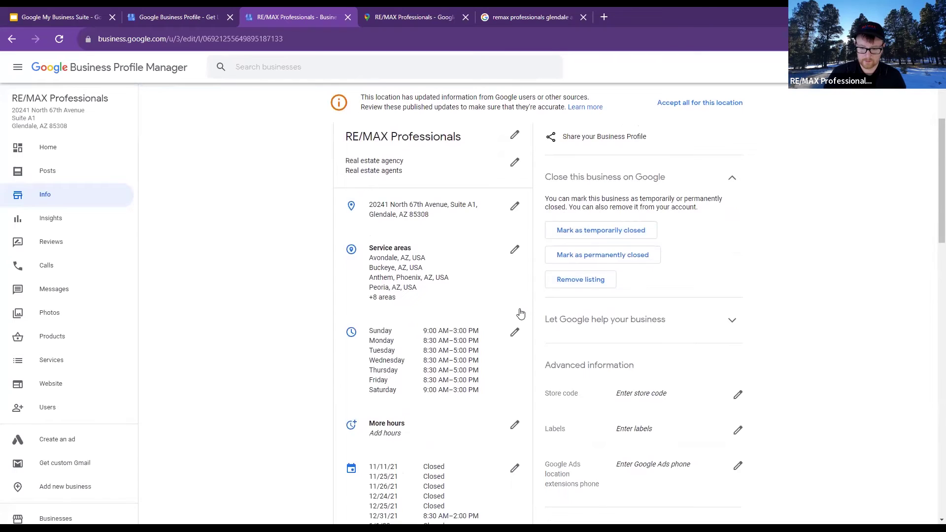
{"action": "scroll", "coordinate": [517, 313], "scroll_direction": "down", "scroll_amount": 3}
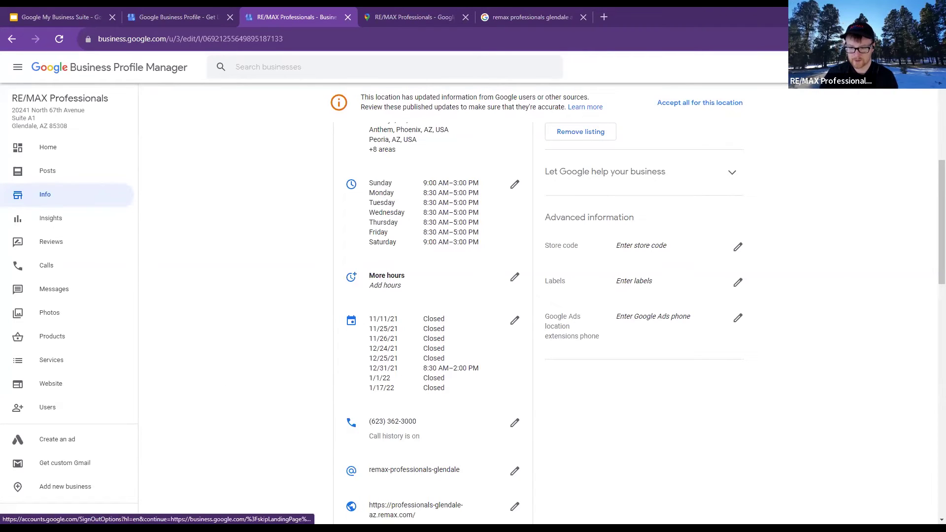
{"action": "left_click", "coordinate": [929, 68]}
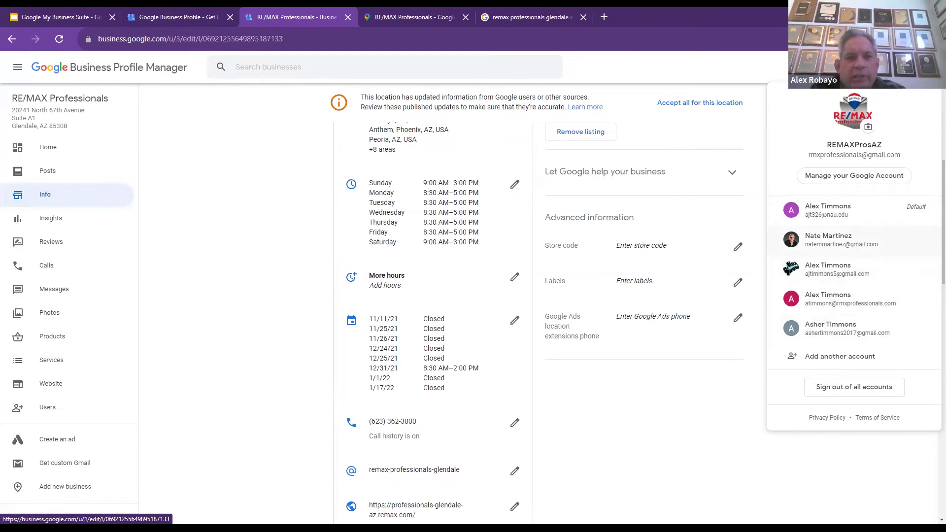
{"action": "left_click", "coordinate": [758, 160]}
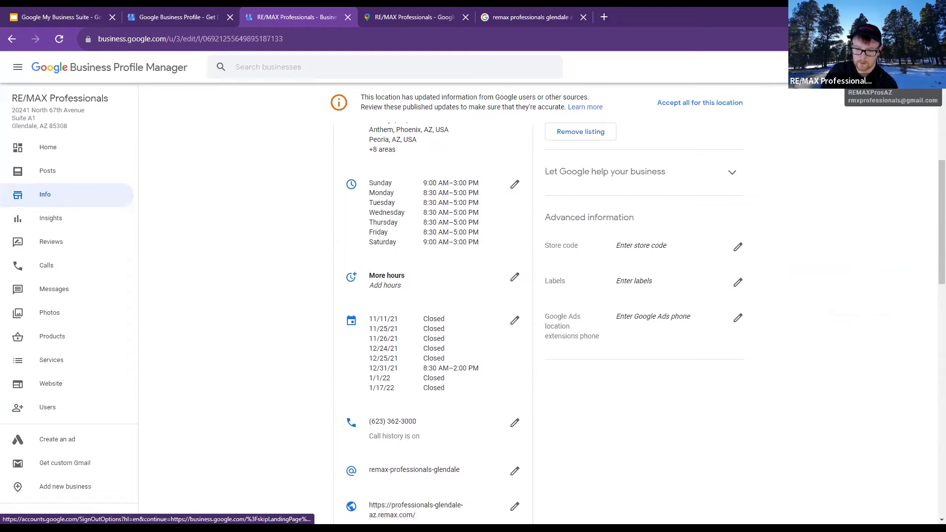
{"action": "left_click", "coordinate": [927, 67]}
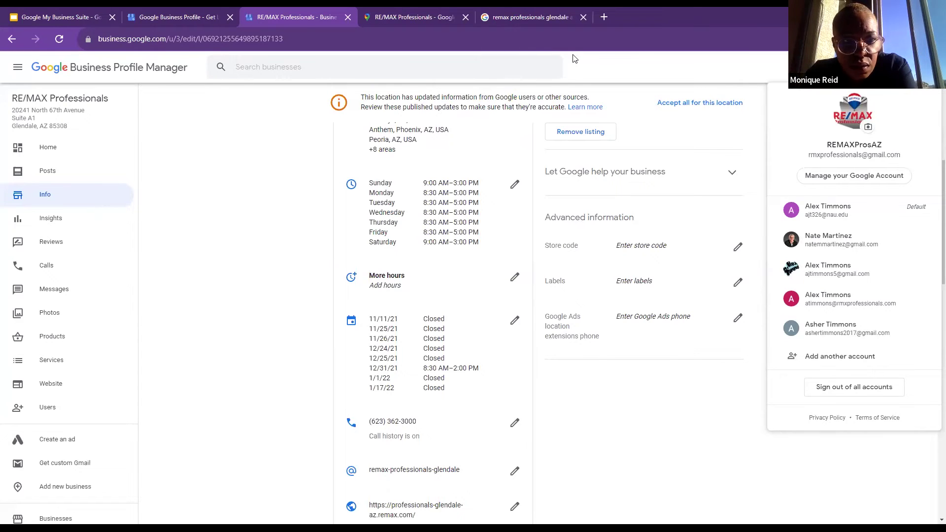
{"action": "left_click", "coordinate": [266, 162]}
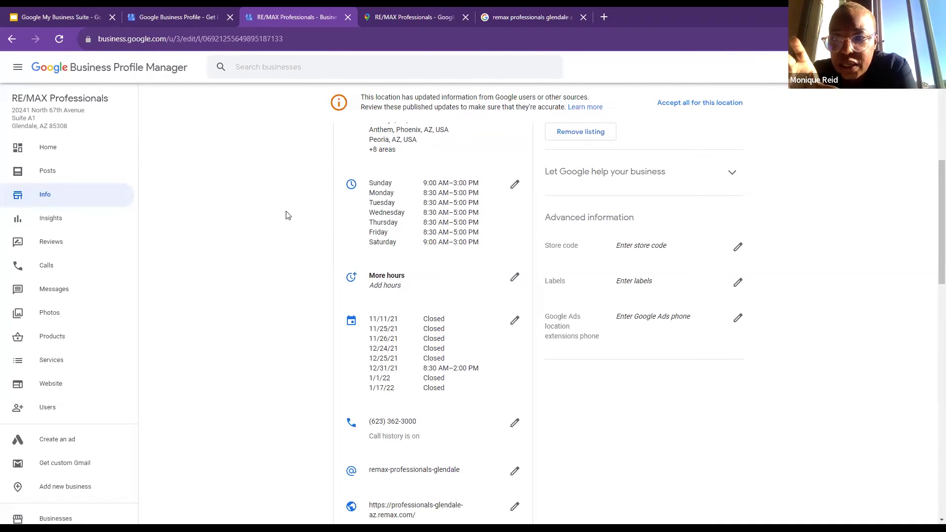
Launch Business Profile Manager in a new Businesses tab from the landing page, then return to the RE/MAX Info tab
{"action": "scroll", "coordinate": [904, 156], "scroll_direction": "up", "scroll_amount": 5}
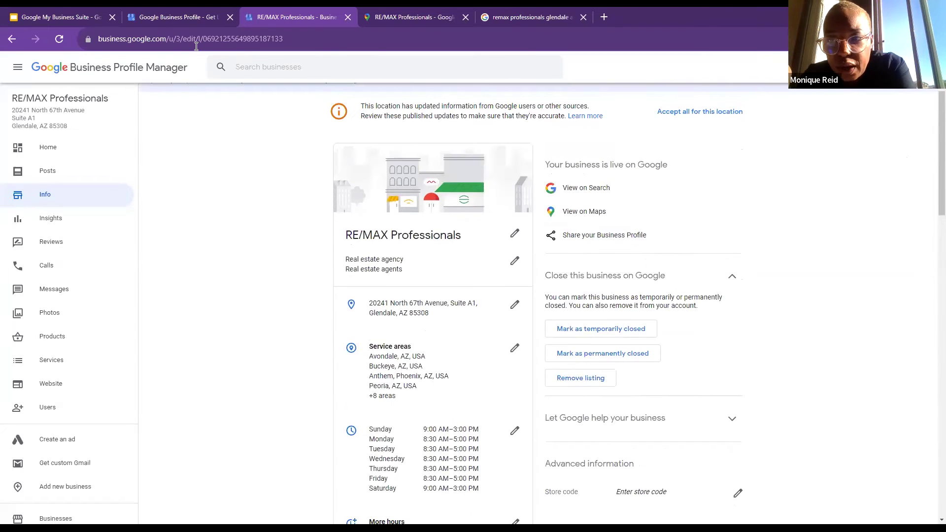
{"action": "left_click", "coordinate": [199, 10]}
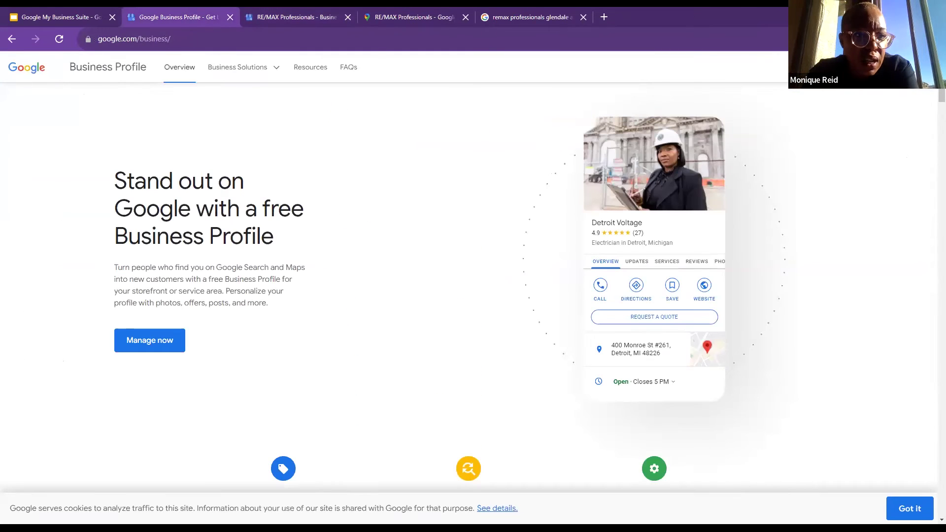
{"action": "left_click", "coordinate": [868, 67]}
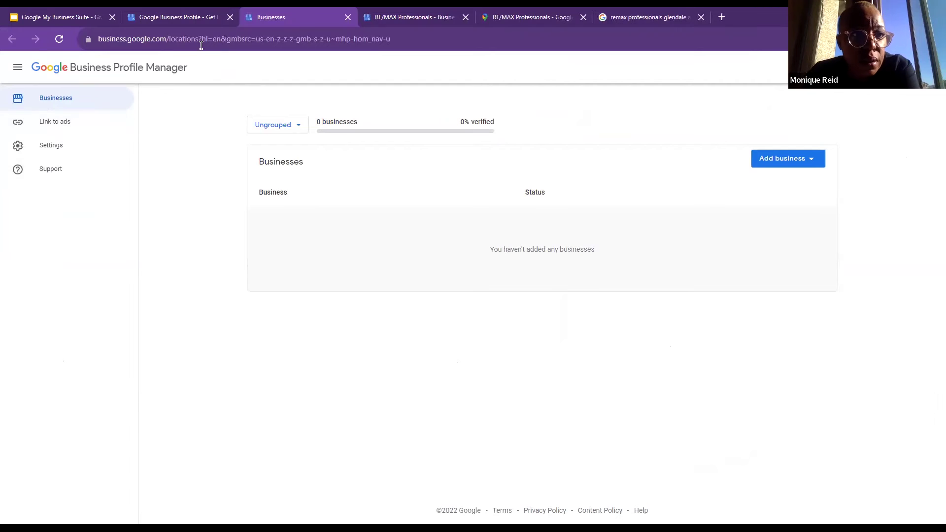
{"action": "left_click", "coordinate": [207, 16]}
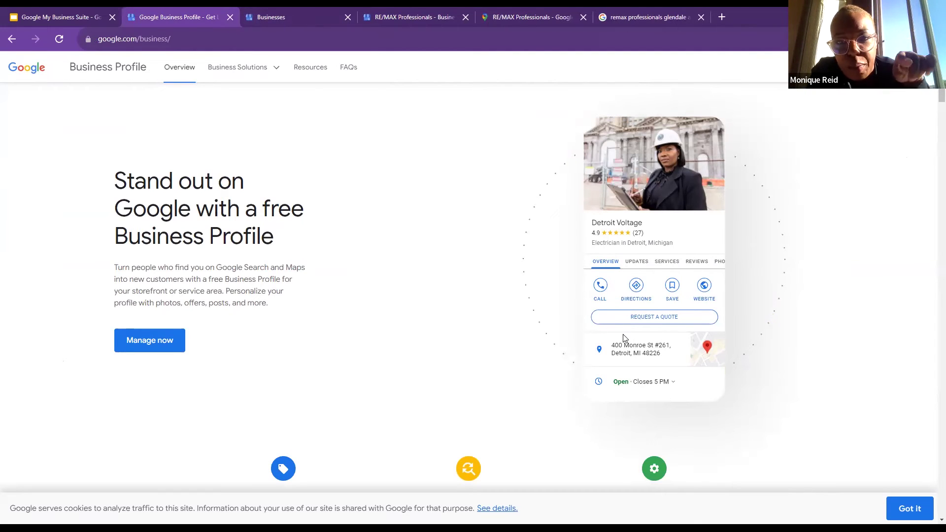
{"action": "scroll", "coordinate": [625, 338], "scroll_direction": "down", "scroll_amount": 1}
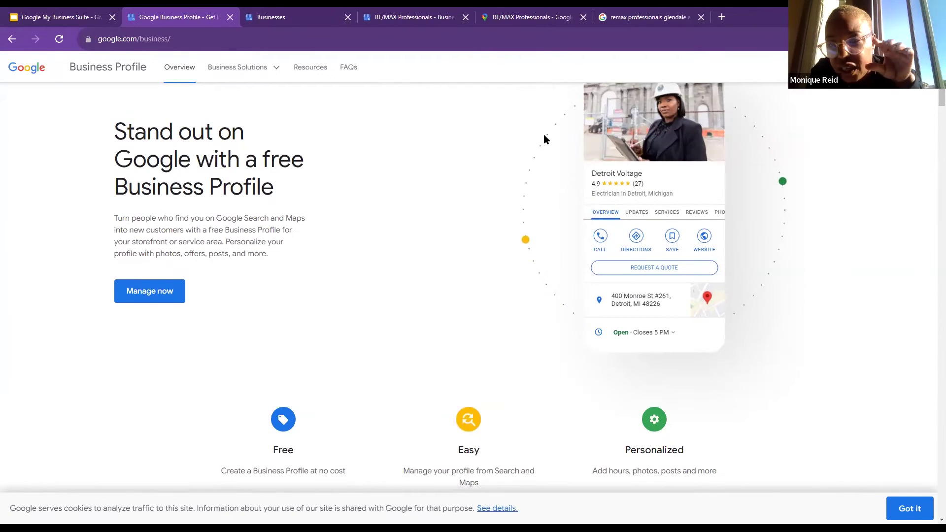
{"action": "left_click", "coordinate": [437, 17]}
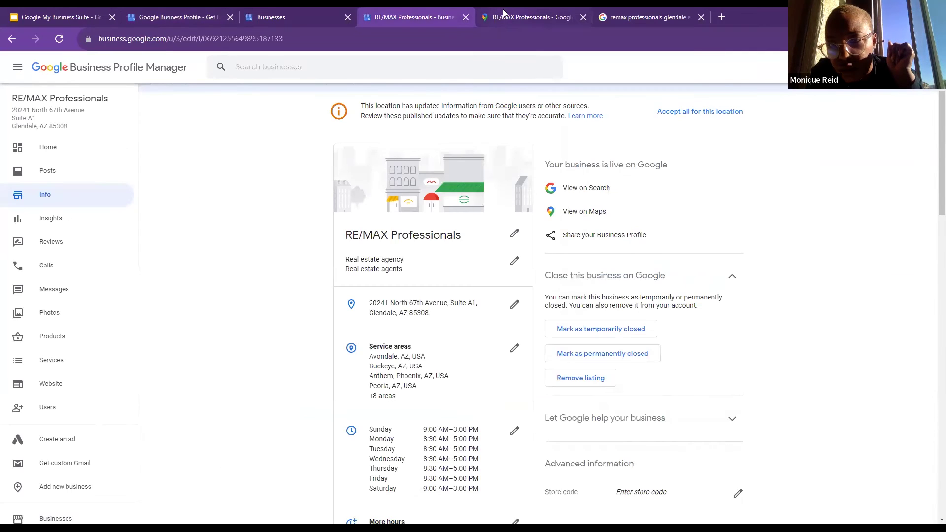
Switch to the RE/MAX Professionals Google Maps tab showing its 3.7 rating and 6 reviews
{"action": "left_click", "coordinate": [504, 15]}
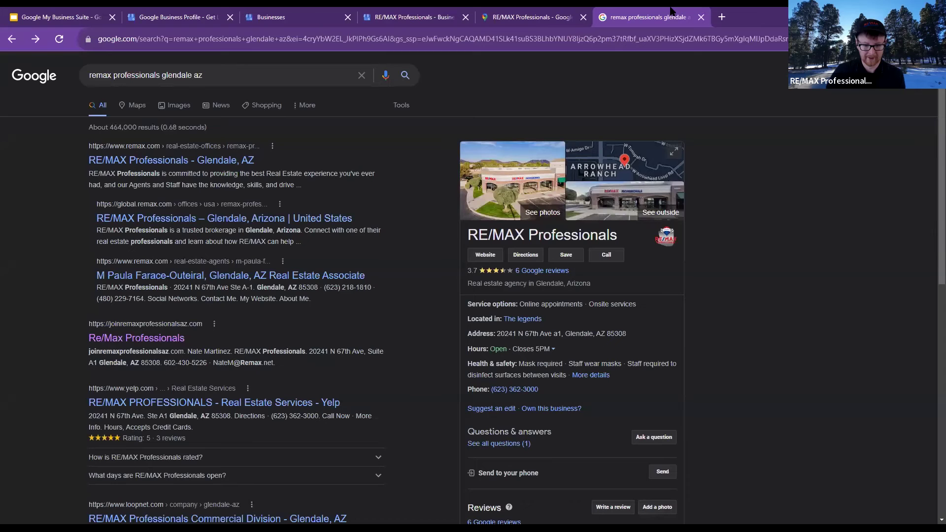
Check the business photos in Google search, go back to the Maps listing, then switch to the Businesses tab
{"action": "left_click", "coordinate": [675, 12]}
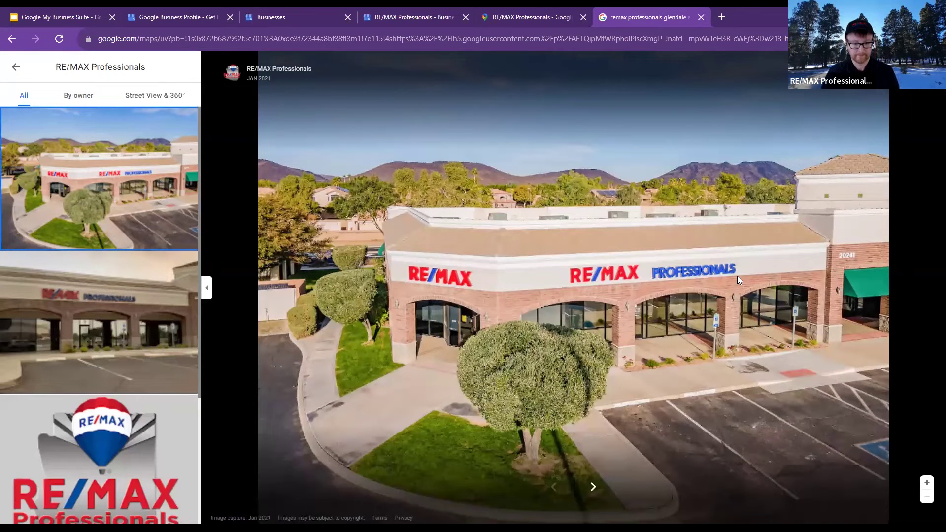
{"action": "left_click", "coordinate": [13, 66]}
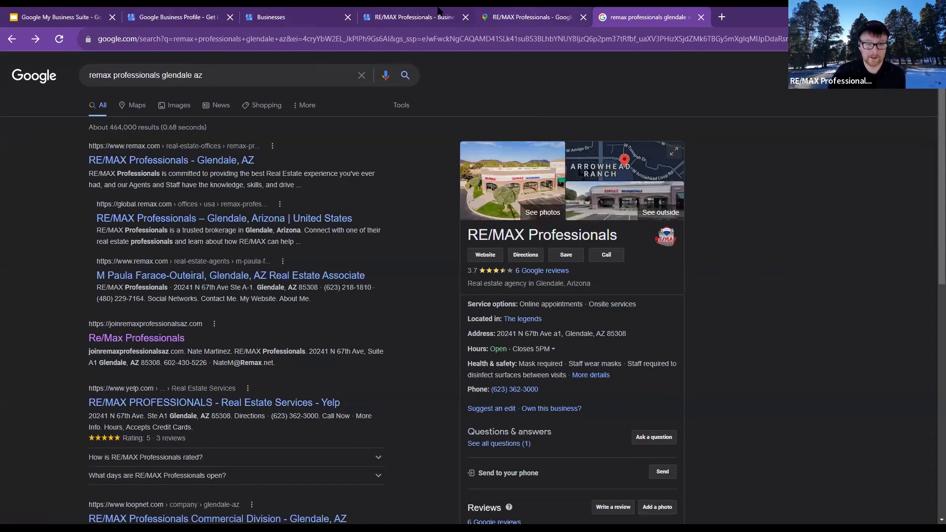
{"action": "key", "text": "ctrl+shift+Tab"}
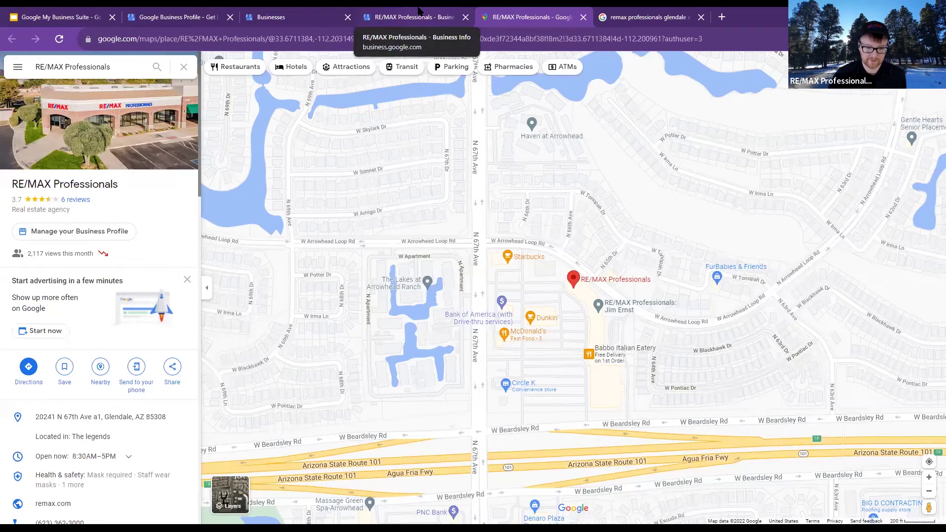
{"action": "left_click", "coordinate": [321, 11]}
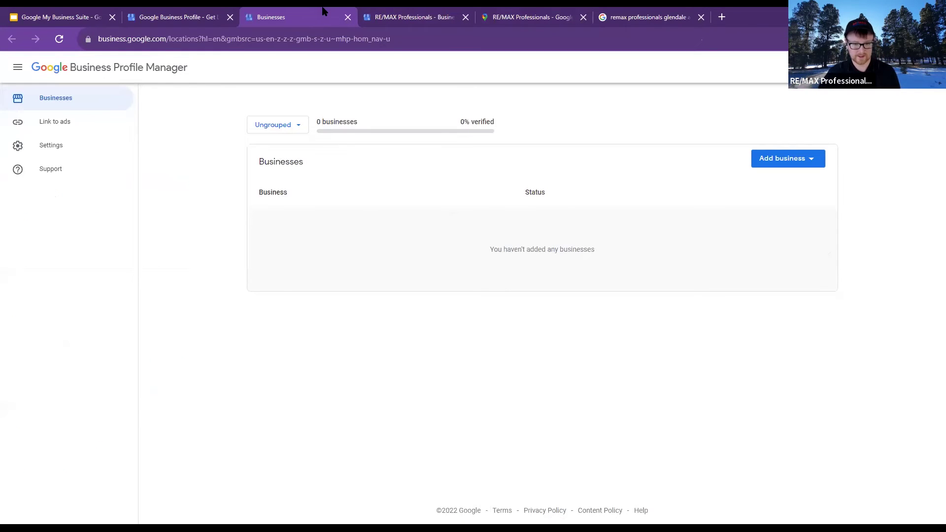
Close the empty Businesses tab to bring back the RE/MAX Professionals Info page
{"action": "left_click", "coordinate": [348, 17]}
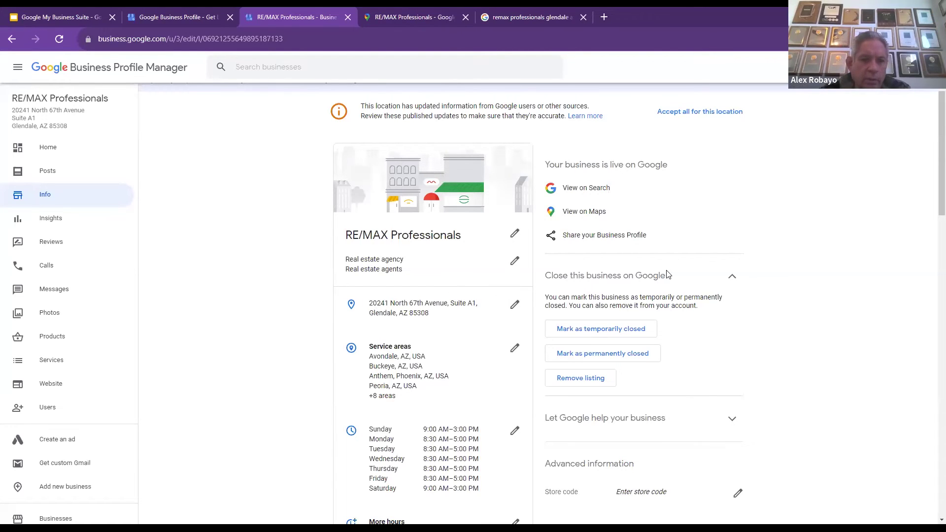
{"action": "scroll", "coordinate": [739, 323], "scroll_direction": "down", "scroll_amount": 1}
{"action": "scroll", "coordinate": [754, 313], "scroll_direction": "up", "scroll_amount": 1}
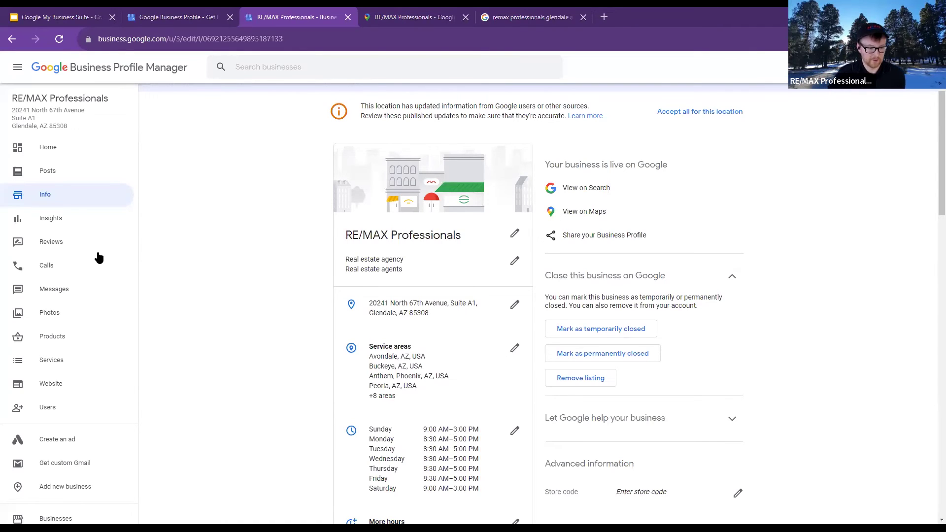
Review the seven Glendale photos, including the marked cover and logo, and cancel the photo upload
{"action": "left_click", "coordinate": [54, 315]}
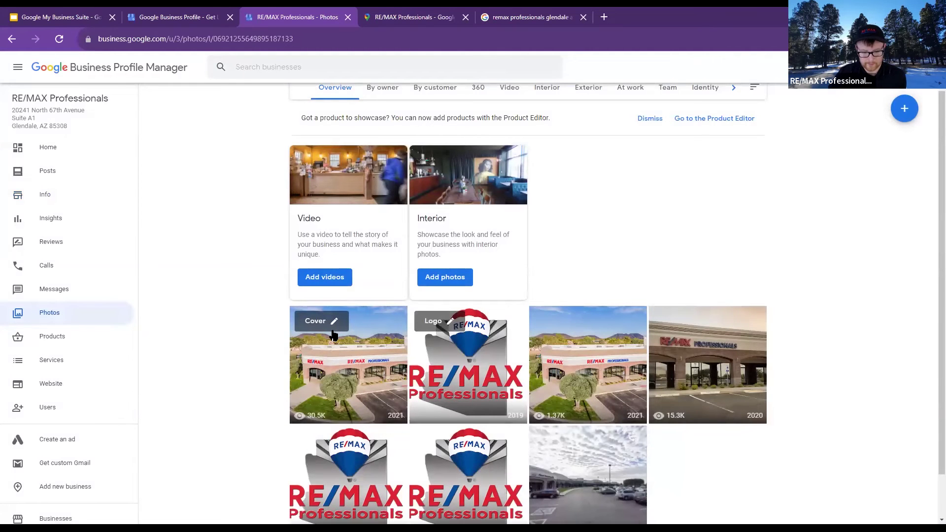
{"action": "scroll", "coordinate": [334, 335], "scroll_direction": "down", "scroll_amount": 2}
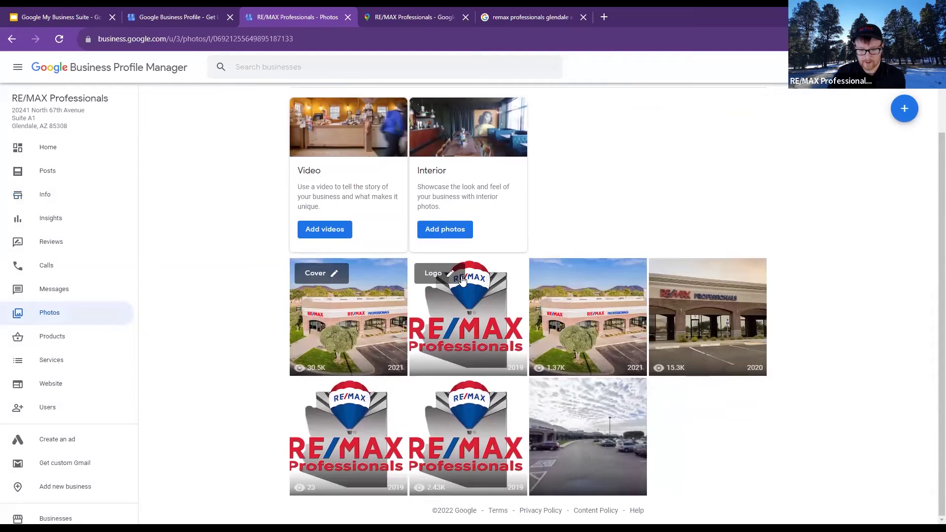
{"action": "scroll", "coordinate": [562, 123], "scroll_direction": "up", "scroll_amount": 1}
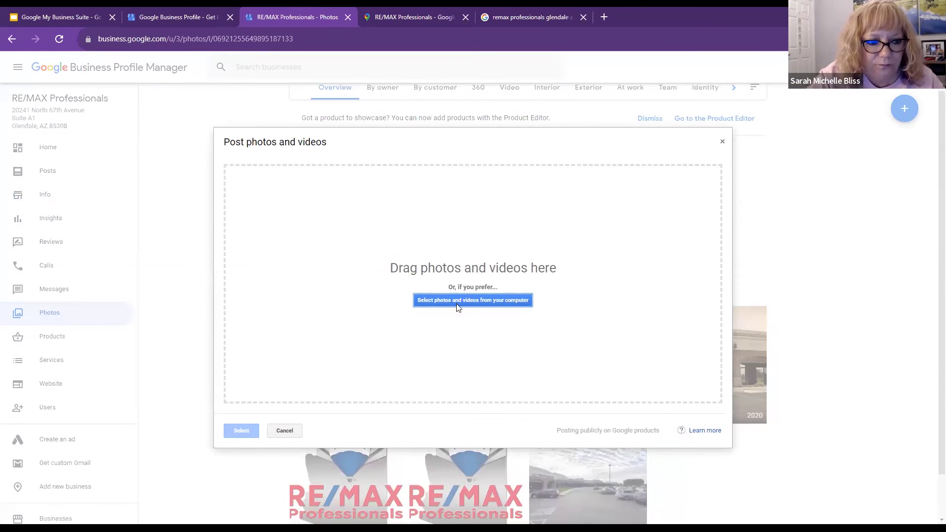
{"action": "left_click", "coordinate": [283, 432]}
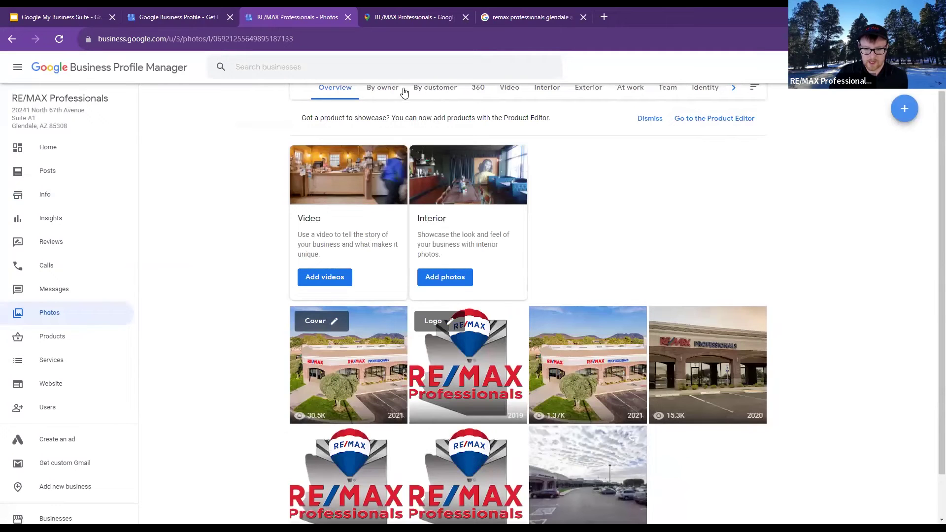
{"action": "left_click", "coordinate": [509, 93]}
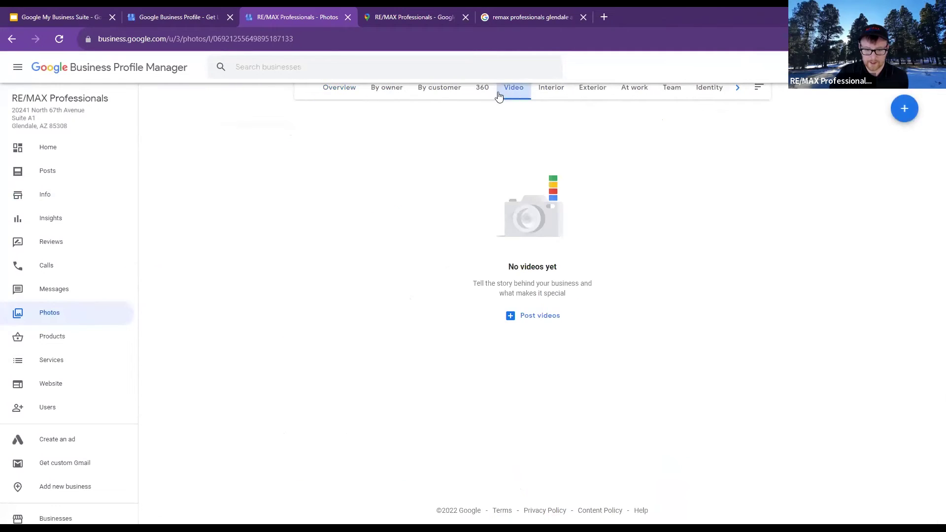
{"action": "left_click", "coordinate": [428, 93]}
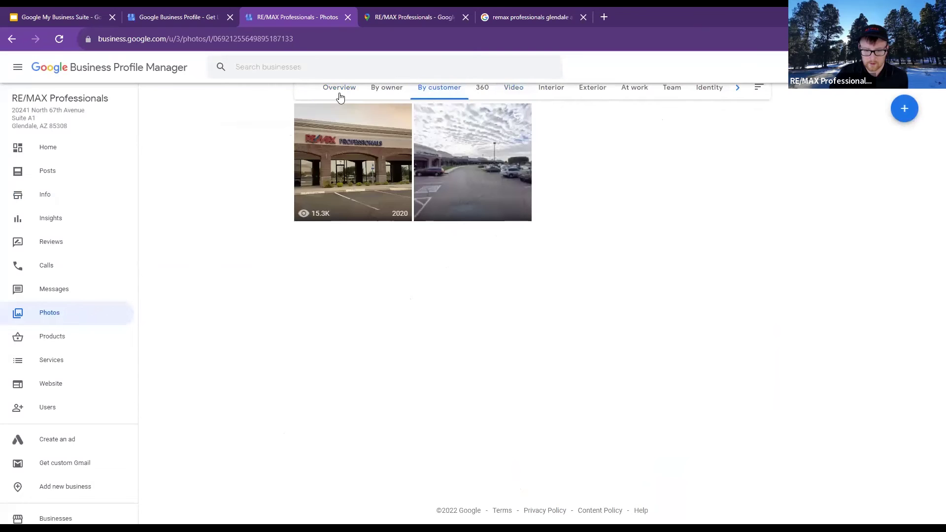
{"action": "left_click", "coordinate": [340, 94]}
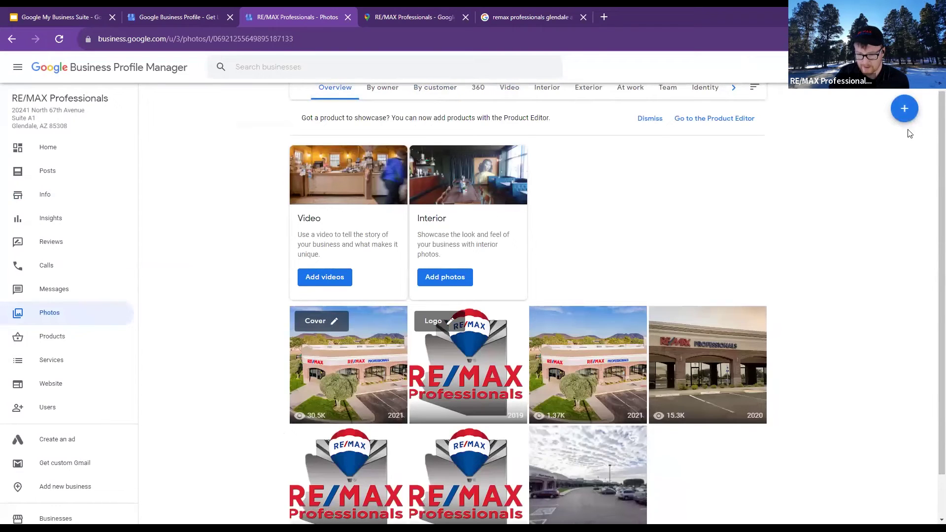
{"action": "scroll", "coordinate": [670, 239], "scroll_direction": "down", "scroll_amount": 2}
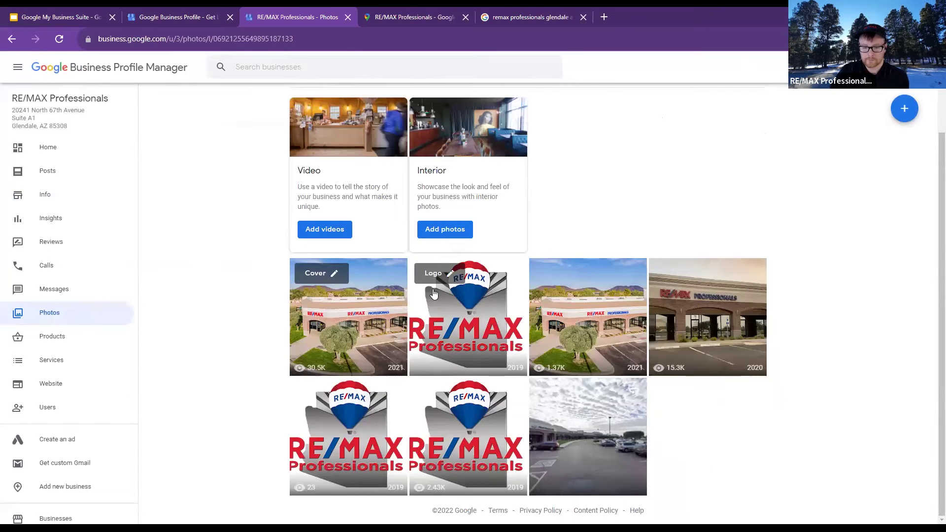
{"action": "left_click", "coordinate": [335, 279]}
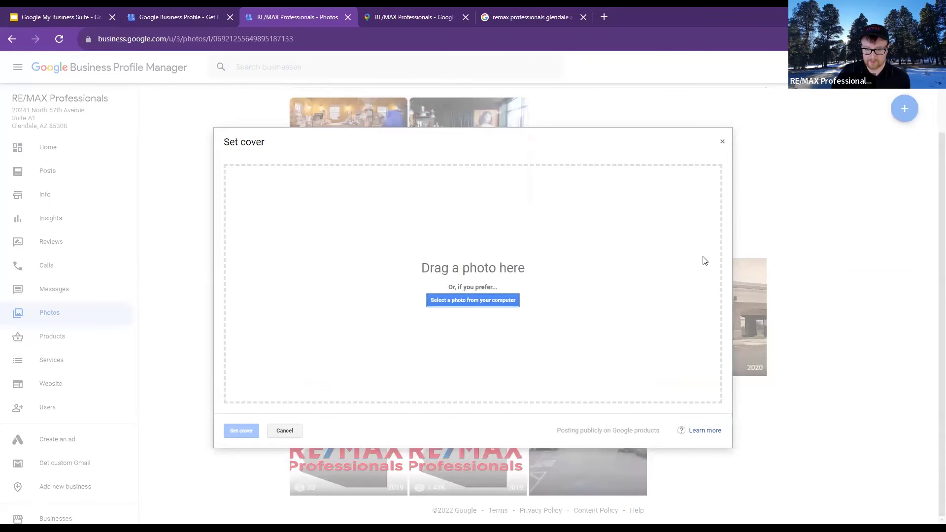
{"action": "left_click", "coordinate": [722, 142]}
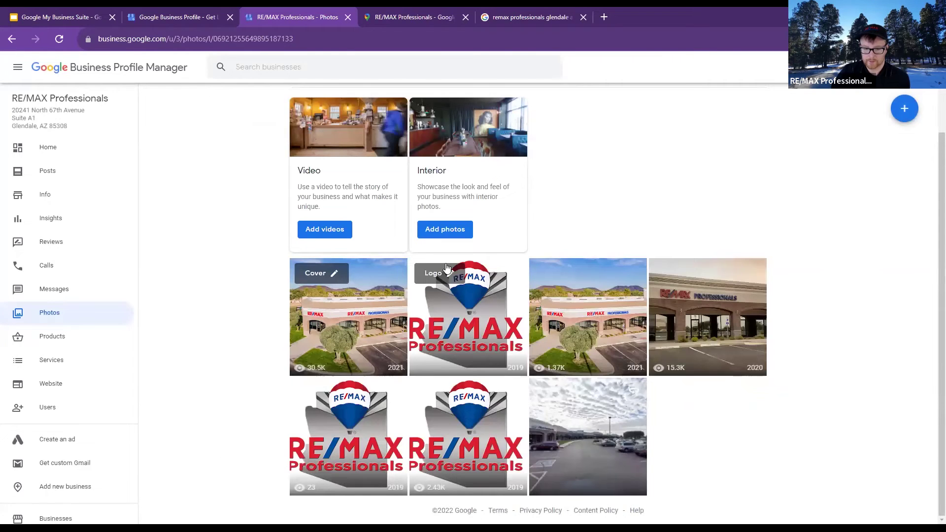
{"action": "left_click", "coordinate": [453, 275]}
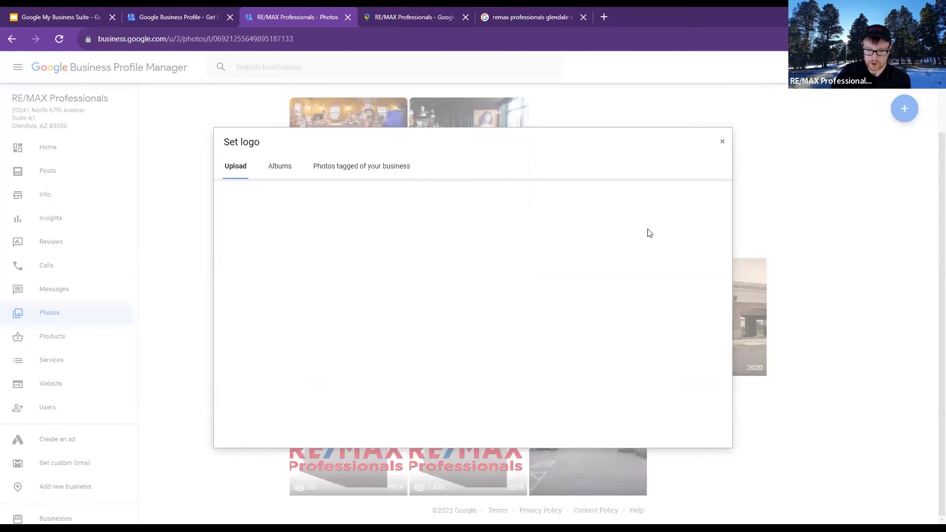
{"action": "left_click", "coordinate": [723, 144]}
{"action": "scroll", "coordinate": [697, 133], "scroll_direction": "up", "scroll_amount": 1}
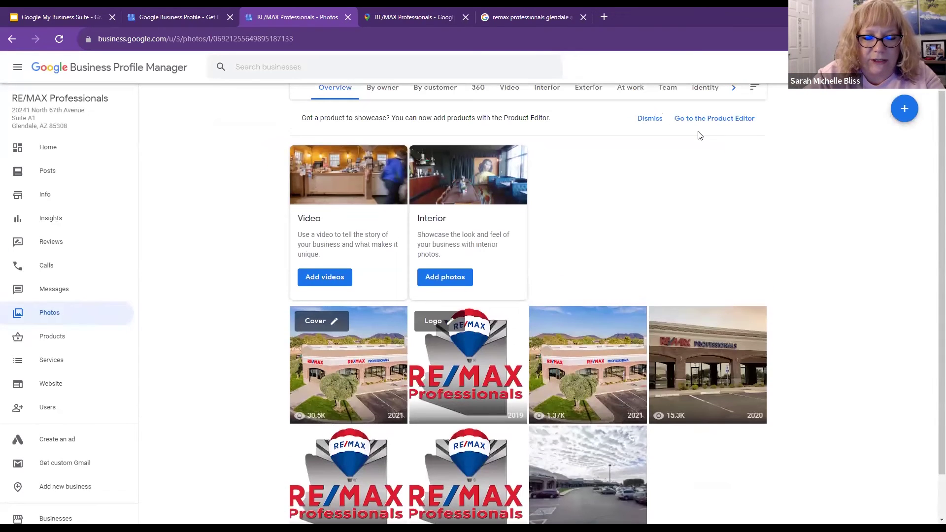
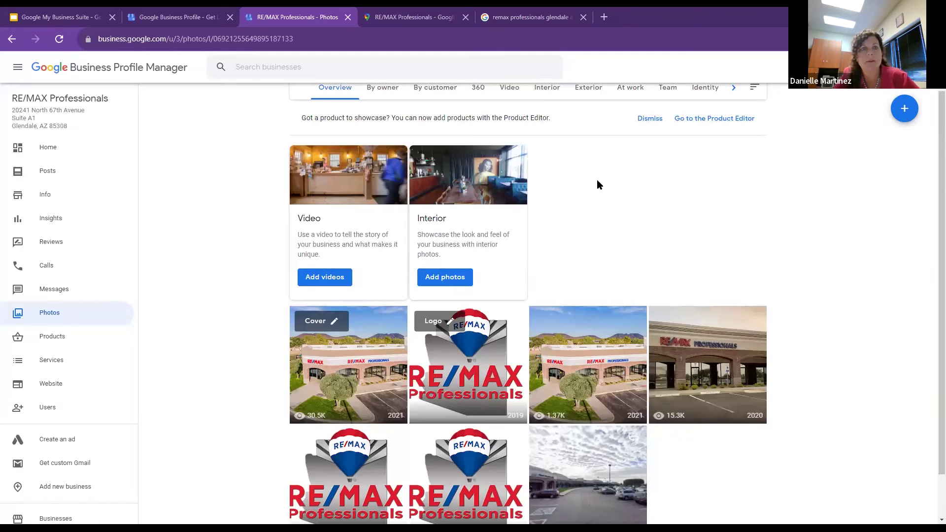
Open the RE/MAX Professionals Info page to view its name, category, address, service areas and hours
{"action": "left_click", "coordinate": [41, 196]}
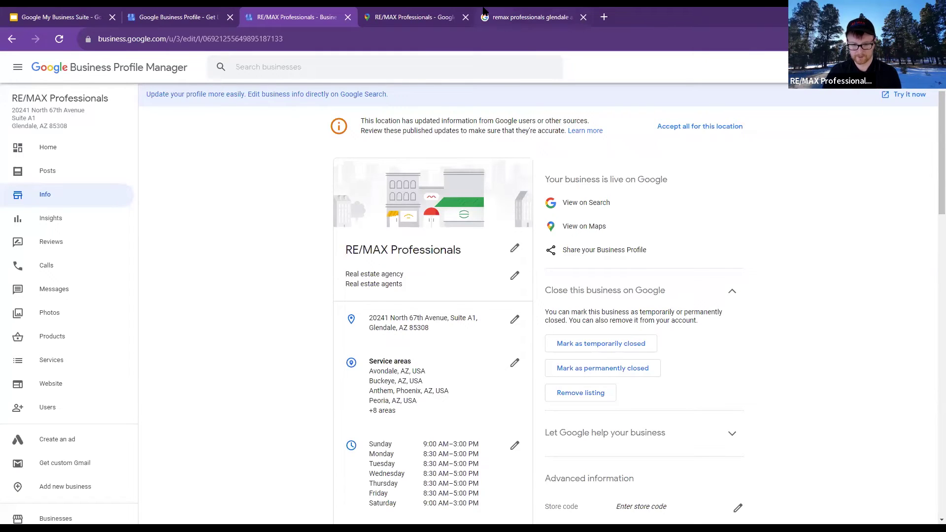
{"action": "left_click", "coordinate": [528, 17]}
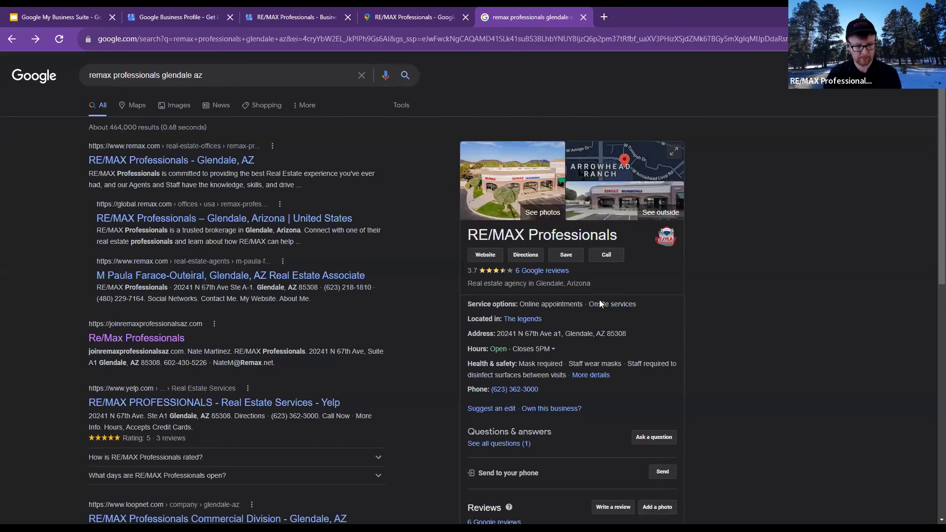
{"action": "scroll", "coordinate": [599, 301], "scroll_direction": "down", "scroll_amount": 3}
{"action": "scroll", "coordinate": [608, 326], "scroll_direction": "down", "scroll_amount": 3}
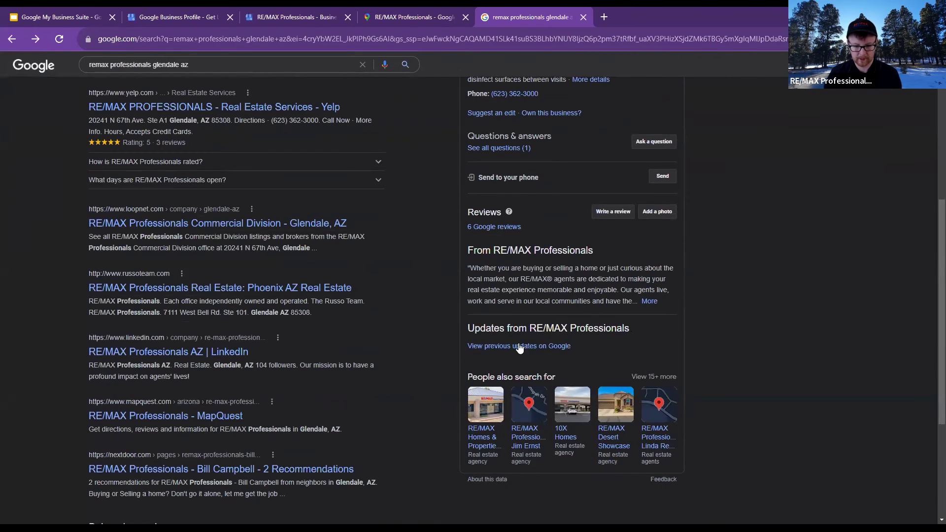
{"action": "left_click_drag", "start_coordinate": [643, 333], "coordinate": [468, 325]}
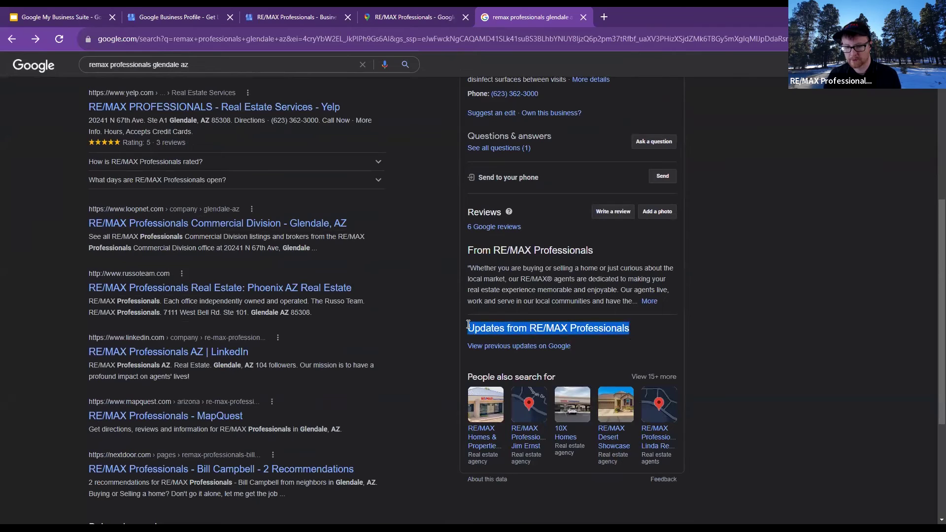
{"action": "left_click", "coordinate": [468, 326]}
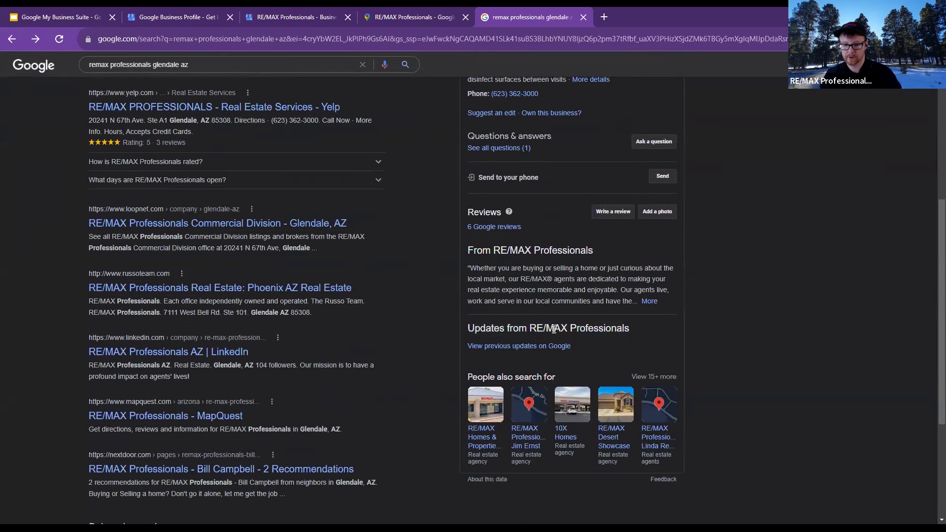
{"action": "scroll", "coordinate": [715, 234], "scroll_direction": "up", "scroll_amount": 1}
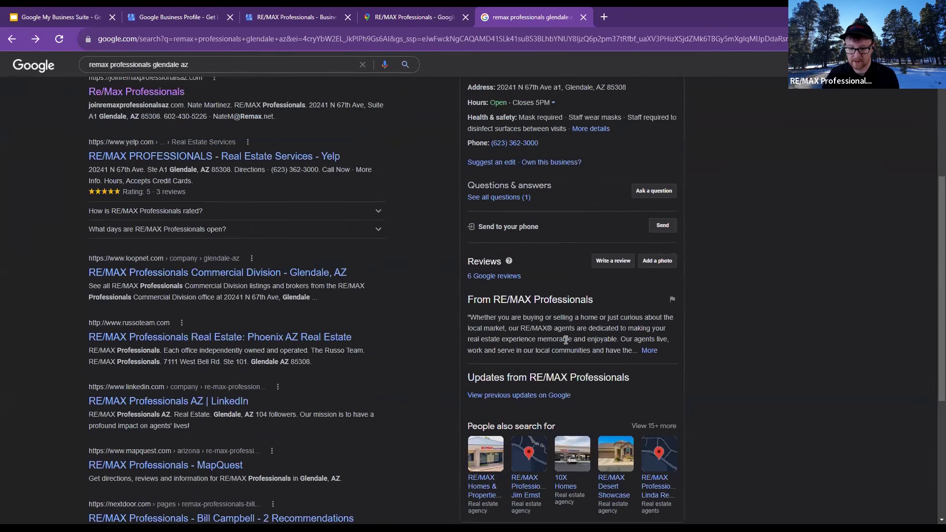
{"action": "scroll", "coordinate": [565, 338], "scroll_direction": "up", "scroll_amount": 5}
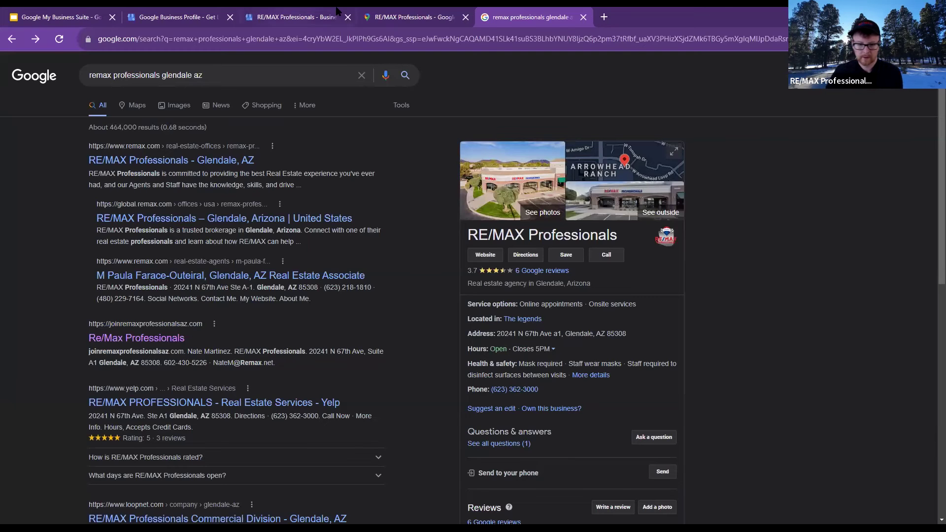
{"action": "left_click", "coordinate": [412, 11]}
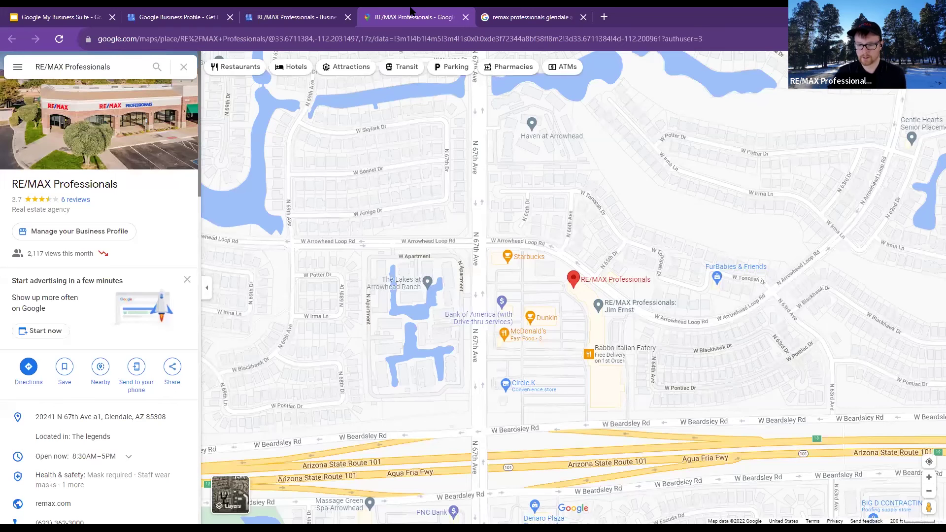
{"action": "left_click", "coordinate": [314, 14]}
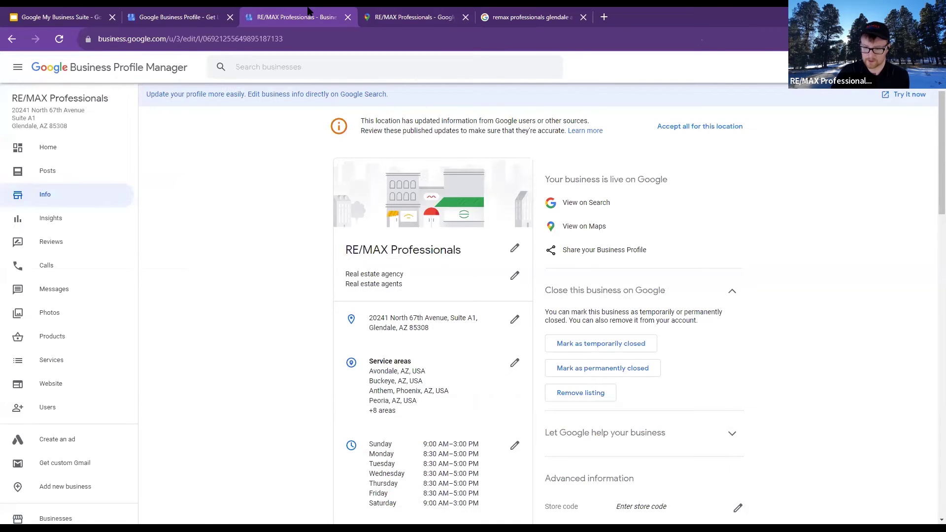
Look over the Glendale RE/MAX Professionals info page, then go back to the Businesses list
{"action": "scroll", "coordinate": [532, 247], "scroll_direction": "down", "scroll_amount": 6}
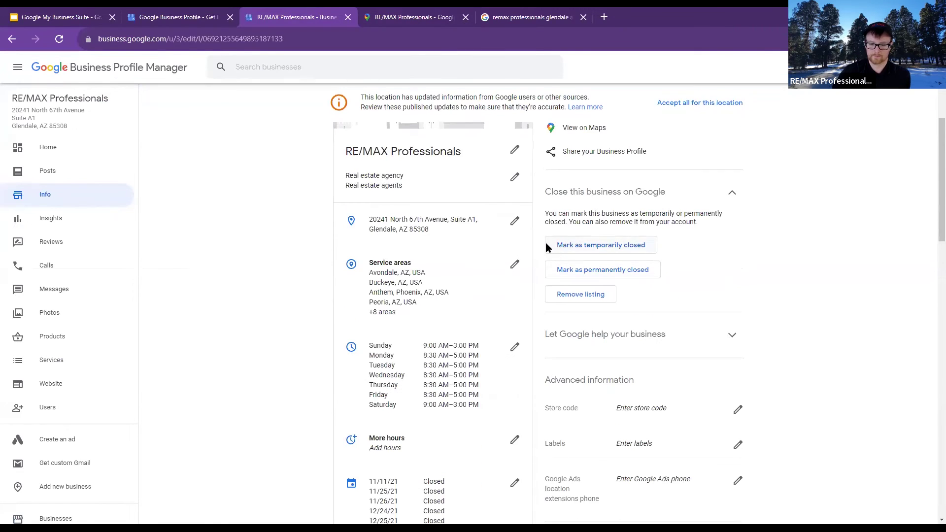
{"action": "scroll", "coordinate": [534, 299], "scroll_direction": "down", "scroll_amount": 1}
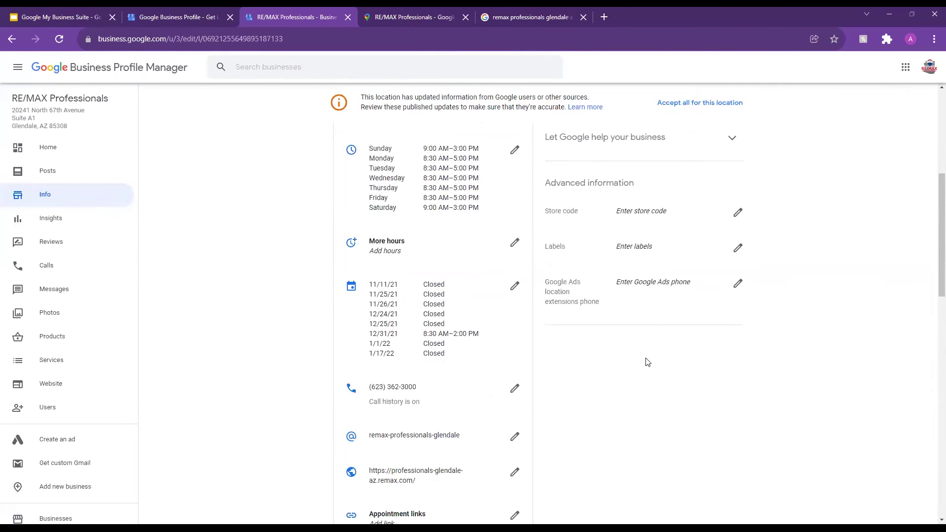
{"action": "scroll", "coordinate": [647, 362], "scroll_direction": "up", "scroll_amount": 6}
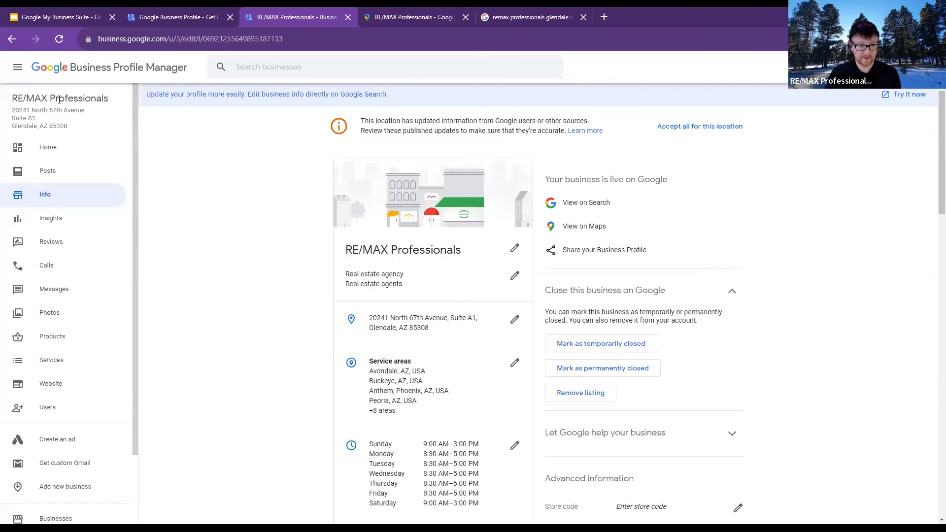
{"action": "left_click", "coordinate": [74, 69]}
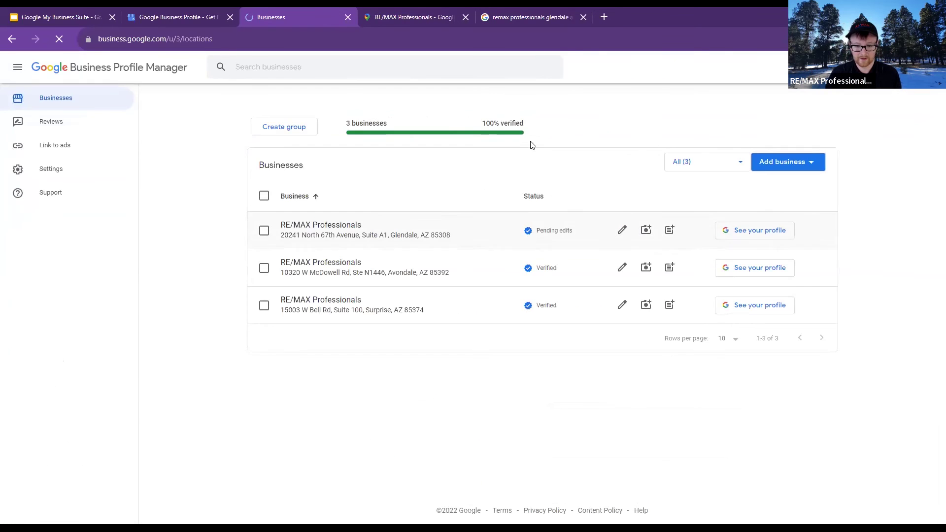
Highlight the '100% verified' and '3 businesses' summary on the Businesses page
{"action": "left_click_drag", "start_coordinate": [498, 120], "coordinate": [349, 115]}
{"action": "left_click", "coordinate": [355, 106]}
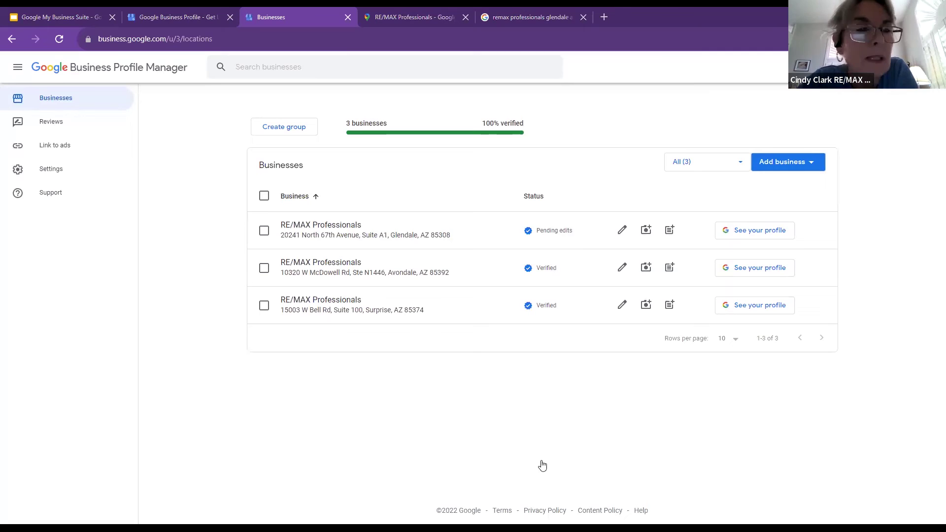
Open the Glendale location's dashboard, check its Reviews page, then return to Home
{"action": "left_click", "coordinate": [343, 229]}
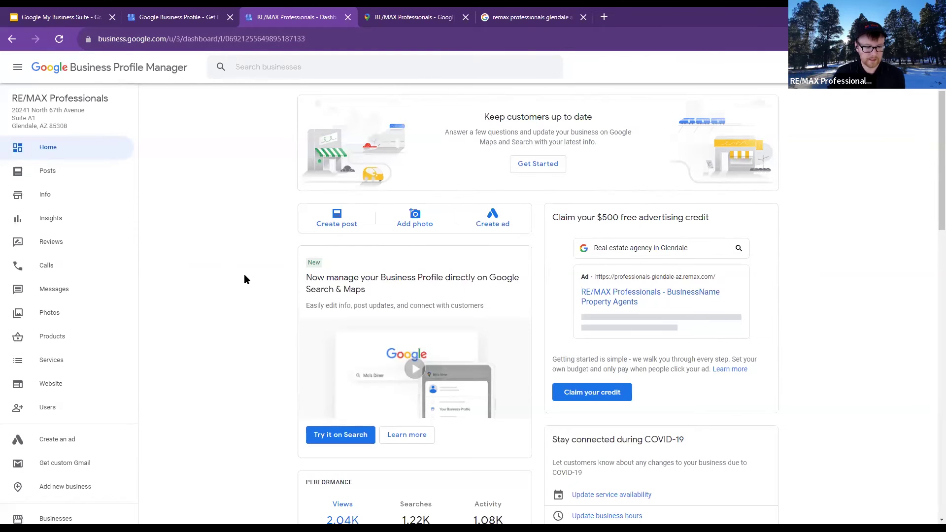
{"action": "scroll", "coordinate": [245, 275], "scroll_direction": "down", "scroll_amount": 3}
{"action": "scroll", "coordinate": [387, 455], "scroll_direction": "up", "scroll_amount": 3}
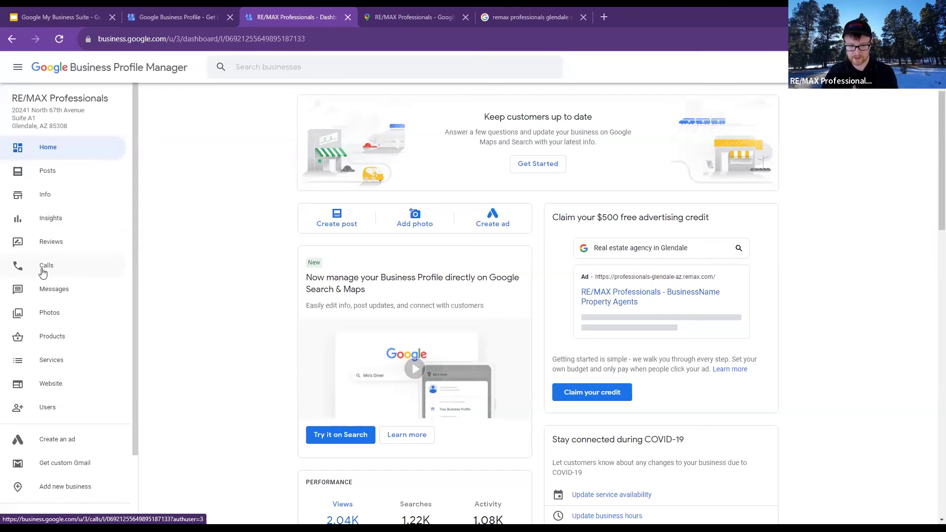
{"action": "left_click", "coordinate": [74, 246]}
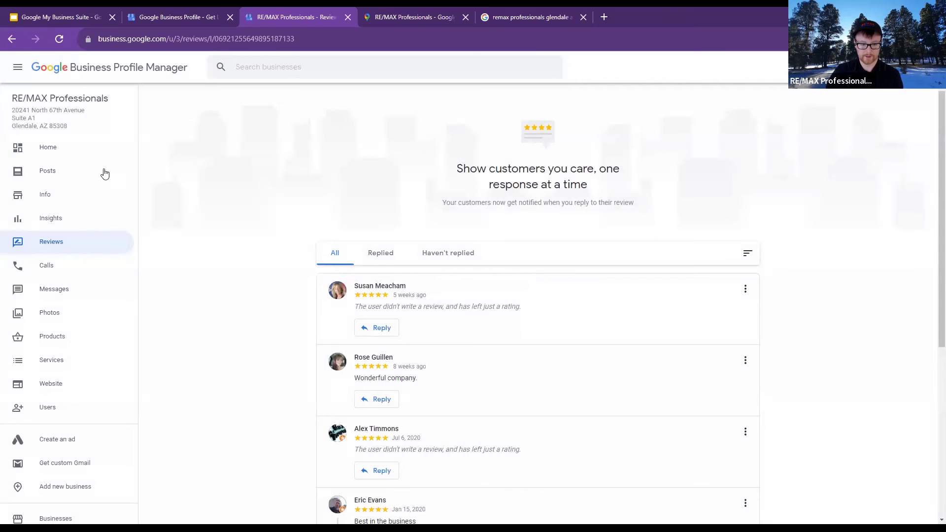
{"action": "left_click", "coordinate": [47, 151]}
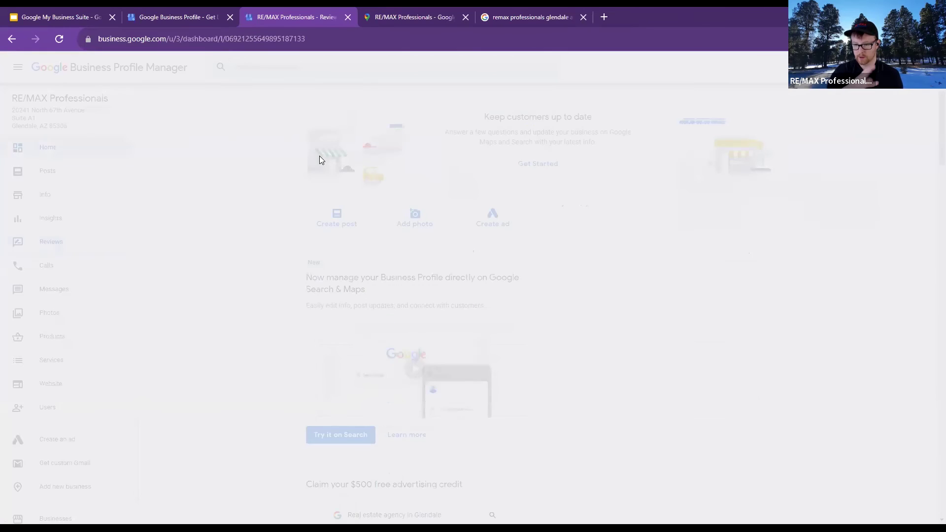
Find the dashboard's Get more reviews card, highlight its heading, and open Share review form
{"action": "scroll", "coordinate": [681, 321], "scroll_direction": "down", "scroll_amount": 3}
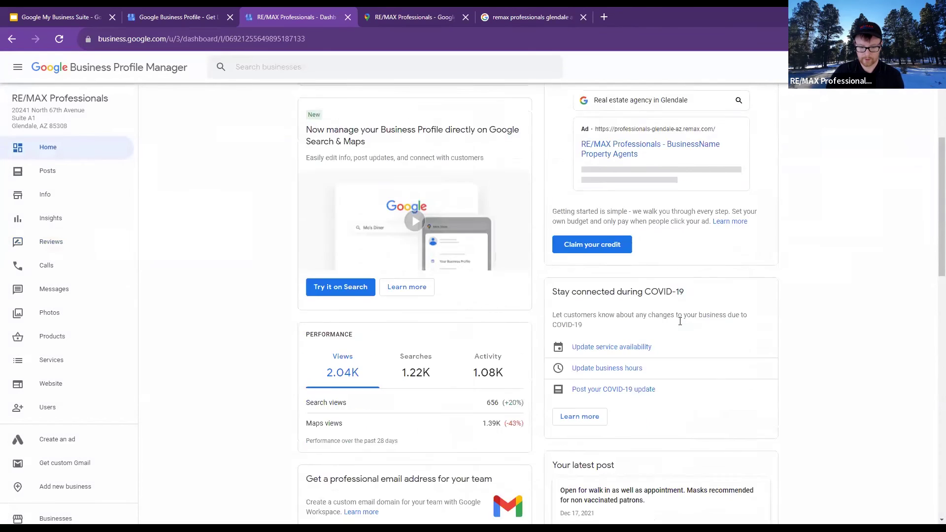
{"action": "scroll", "coordinate": [680, 321], "scroll_direction": "down", "scroll_amount": 3}
{"action": "scroll", "coordinate": [526, 288], "scroll_direction": "down", "scroll_amount": 2}
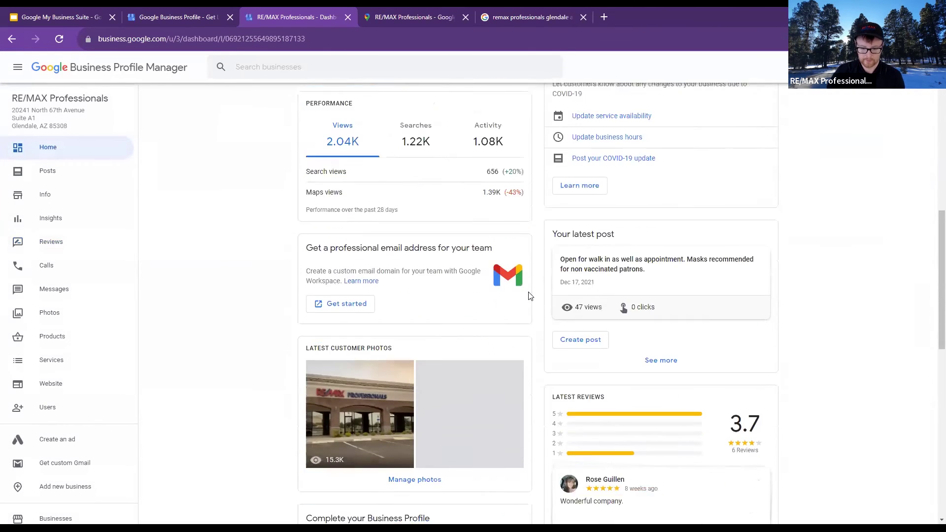
{"action": "scroll", "coordinate": [530, 295], "scroll_direction": "down", "scroll_amount": 3}
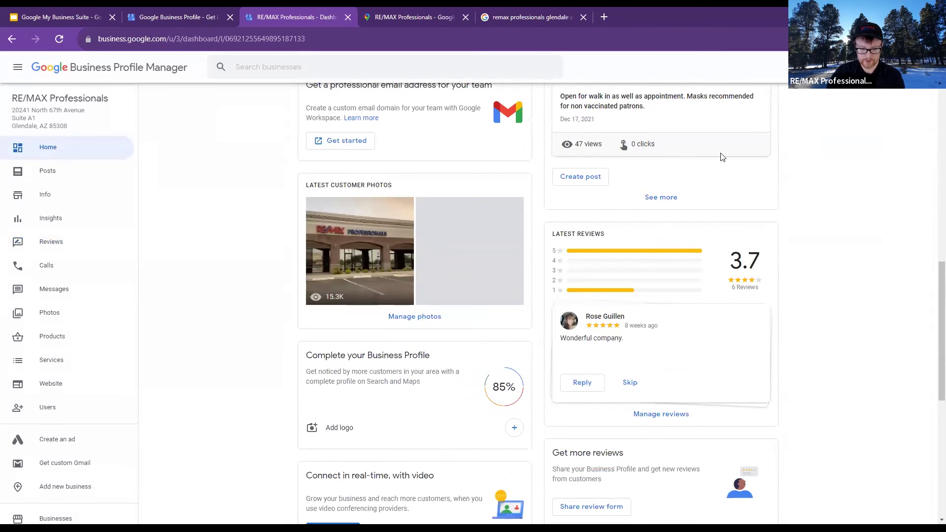
{"action": "scroll", "coordinate": [845, 377], "scroll_direction": "down", "scroll_amount": 1}
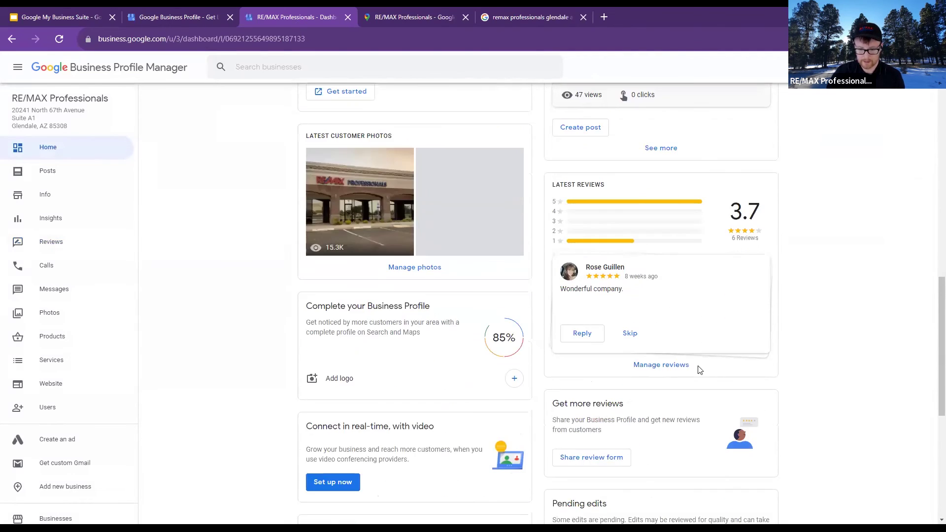
{"action": "scroll", "coordinate": [641, 389], "scroll_direction": "down", "scroll_amount": 1}
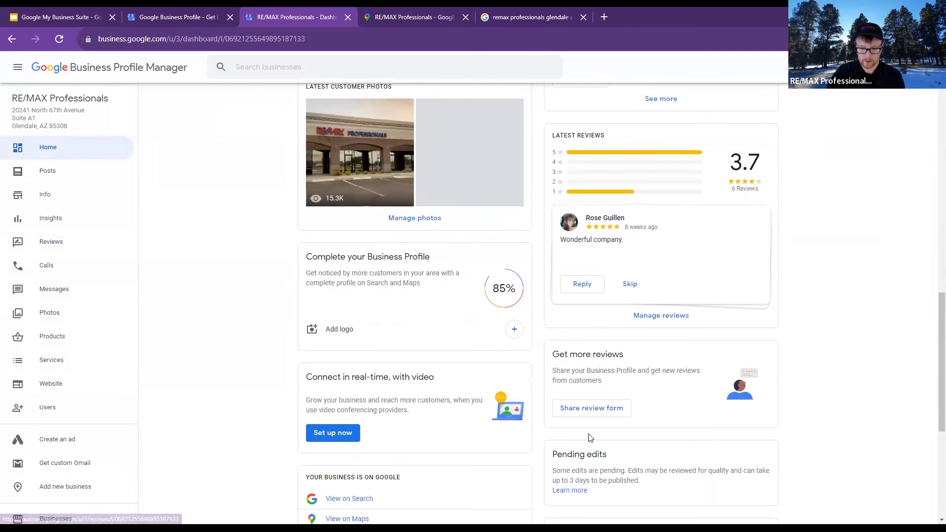
{"action": "left_click_drag", "start_coordinate": [553, 355], "coordinate": [628, 363]}
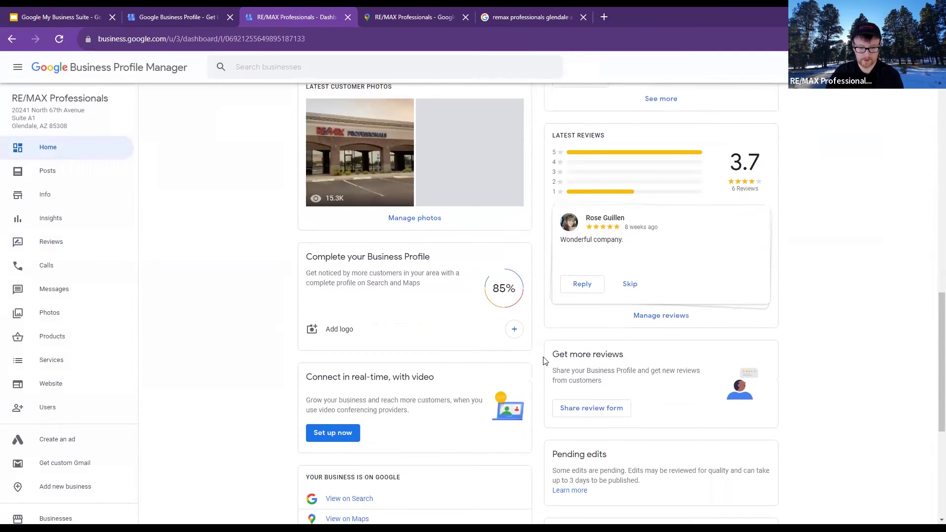
{"action": "left_click_drag", "start_coordinate": [551, 351], "coordinate": [622, 361]}
{"action": "left_click", "coordinate": [620, 390]}
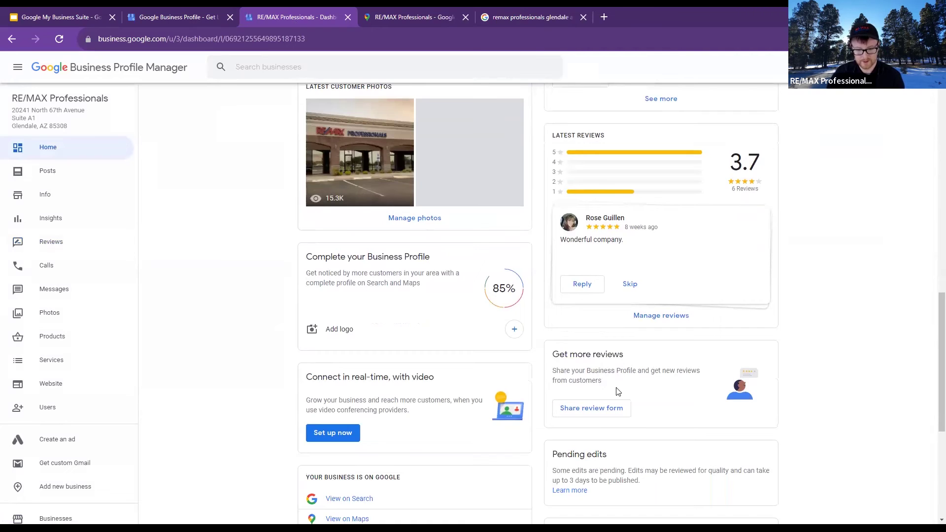
{"action": "left_click", "coordinate": [599, 407]}
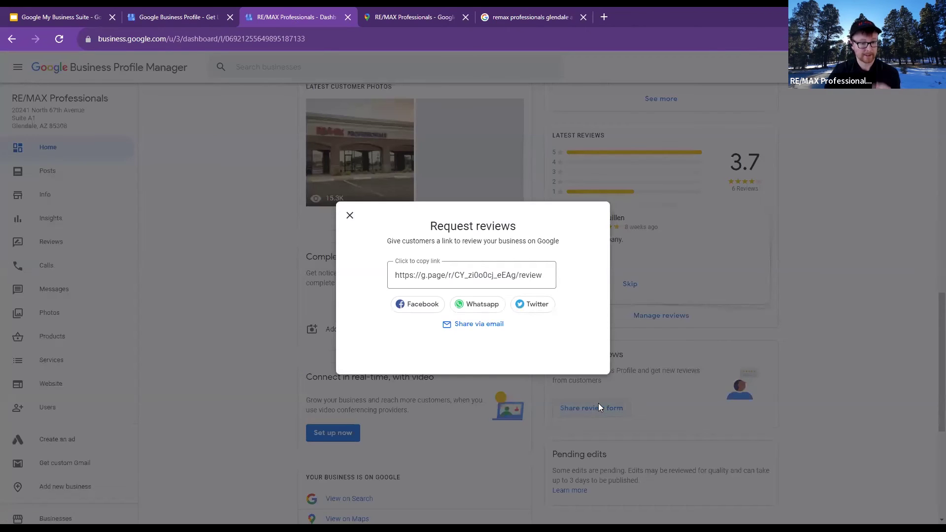
Copy the customer review-request link and close the Request reviews dialog
{"action": "left_click", "coordinate": [508, 276]}
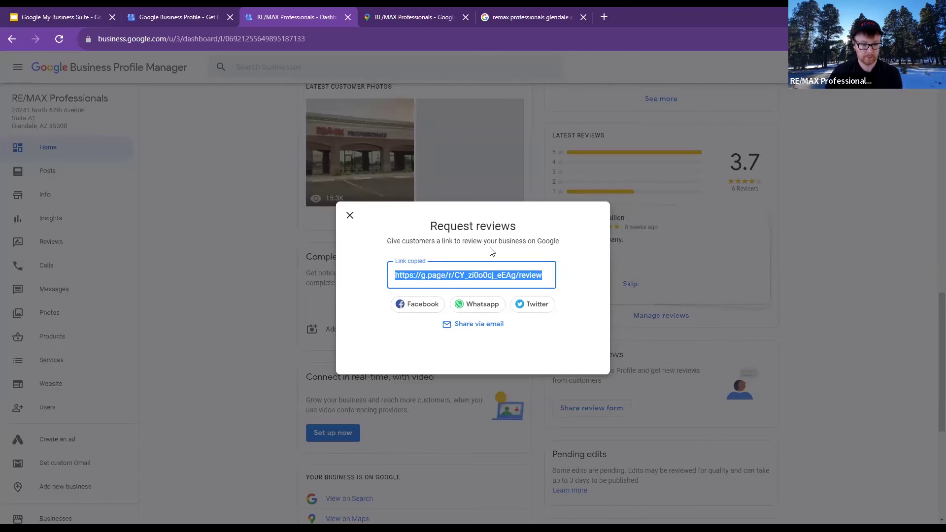
{"action": "left_click", "coordinate": [351, 217]}
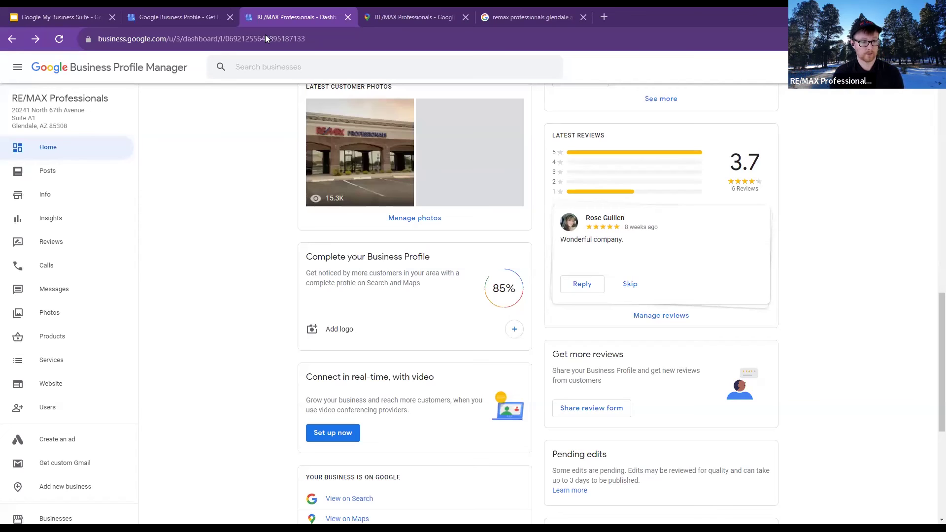
On the Businesses list, highlight Glendale's Pending edits status, then reopen the Glendale dashboard
{"action": "left_click", "coordinate": [96, 71]}
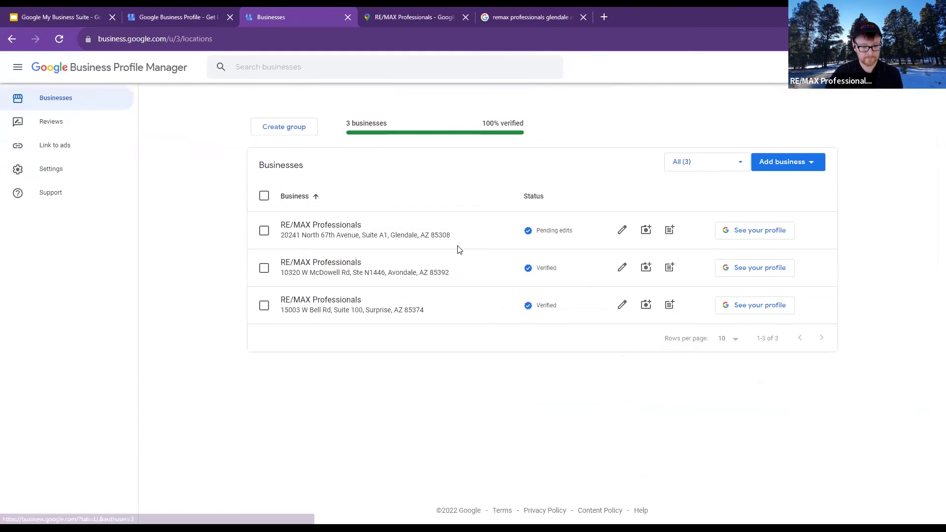
{"action": "left_click_drag", "start_coordinate": [572, 236], "coordinate": [524, 231]}
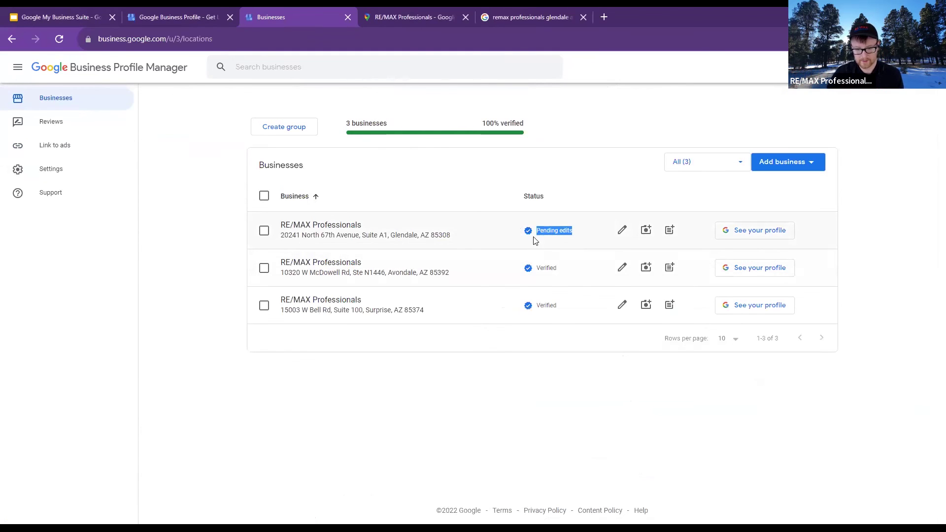
{"action": "left_click", "coordinate": [552, 239]}
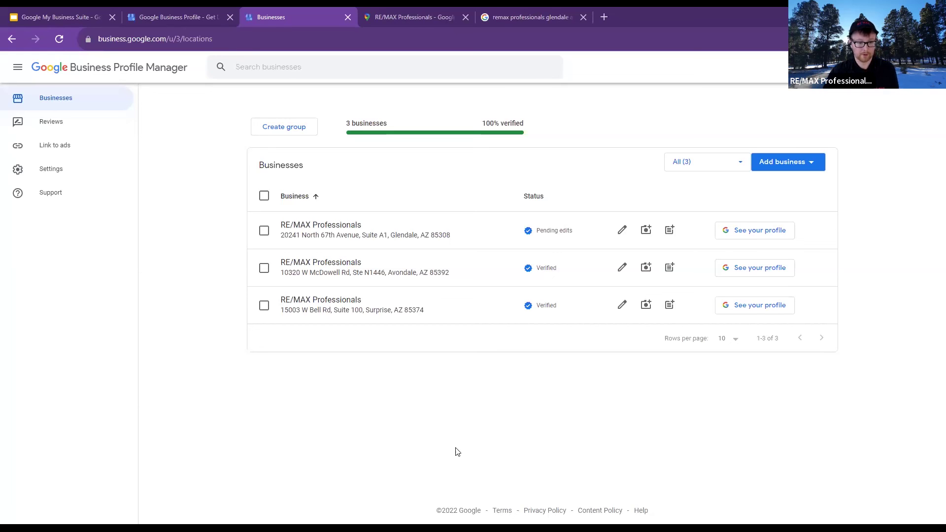
{"action": "left_click", "coordinate": [347, 234]}
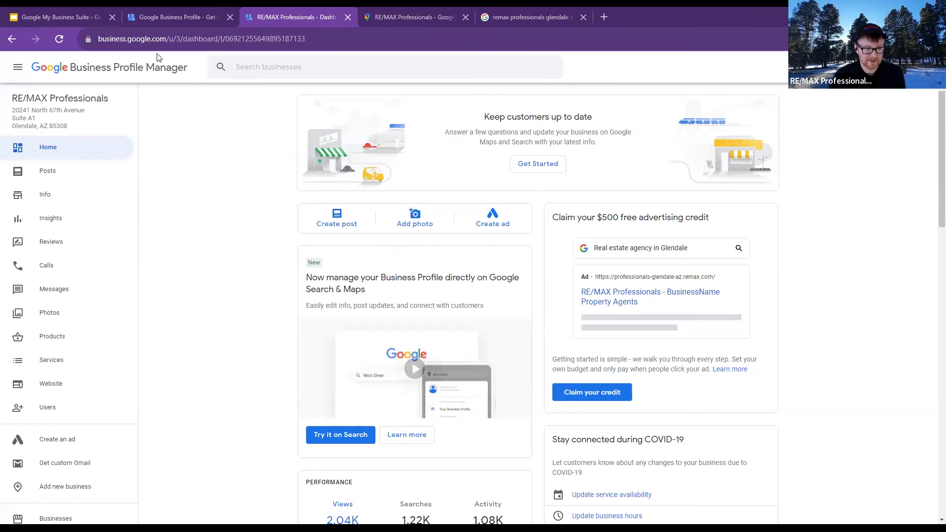
Leave the Glendale dashboard and return to the list of all three businesses
{"action": "left_click", "coordinate": [145, 75]}
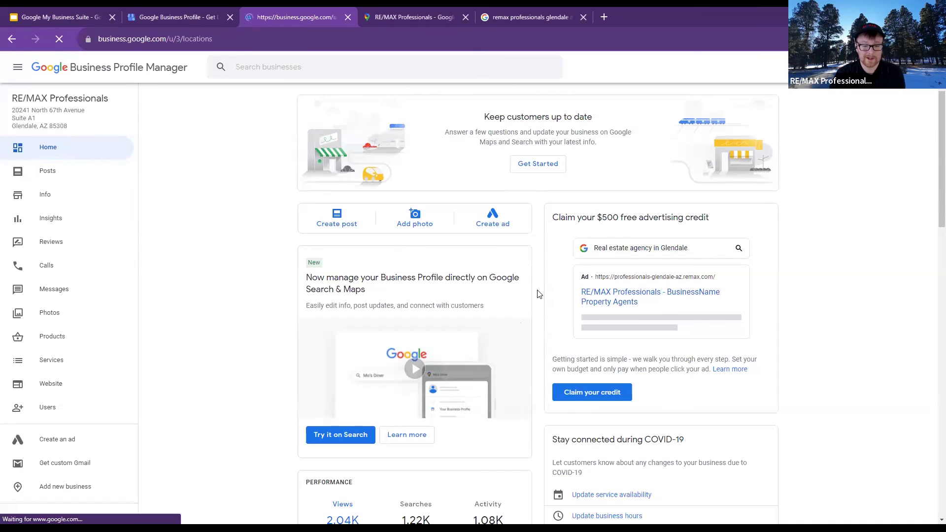